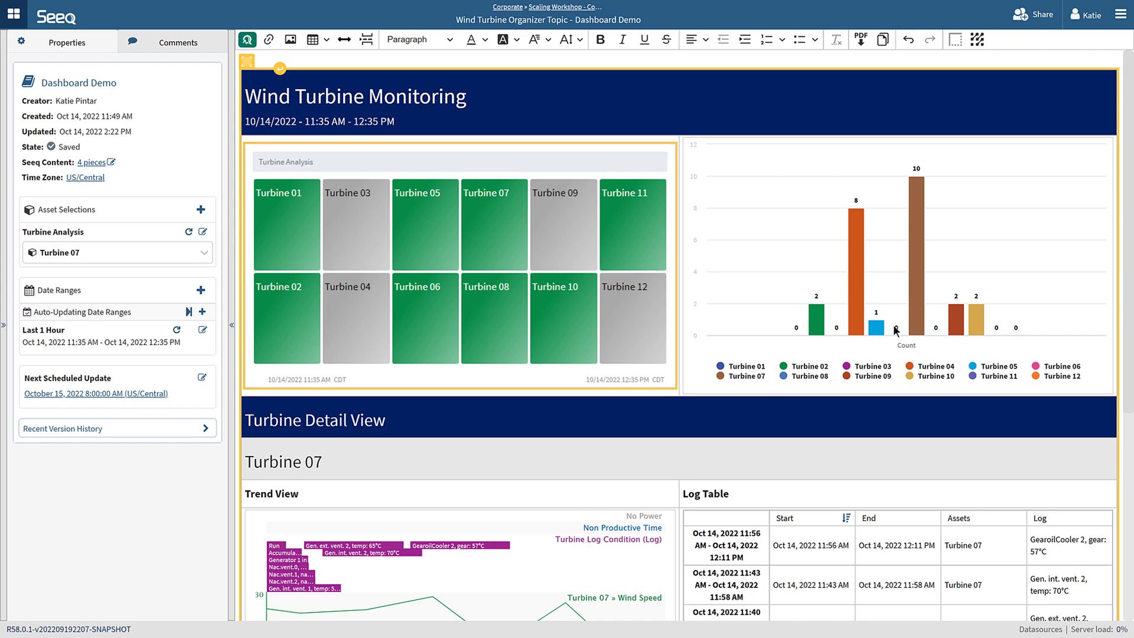
- Inspect the log counts of Turbine 04 and Turbine 07, and switch the dashboard's Turbine Analysis asset selection to Turbine 04
mouse_move(863, 318)
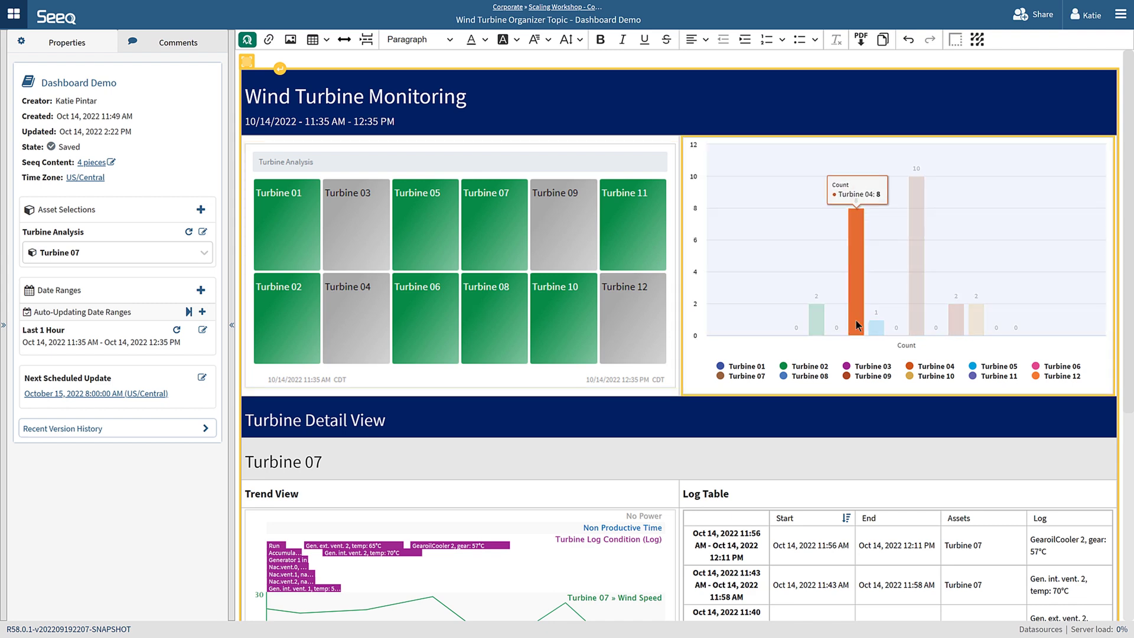
mouse_move(912, 310)
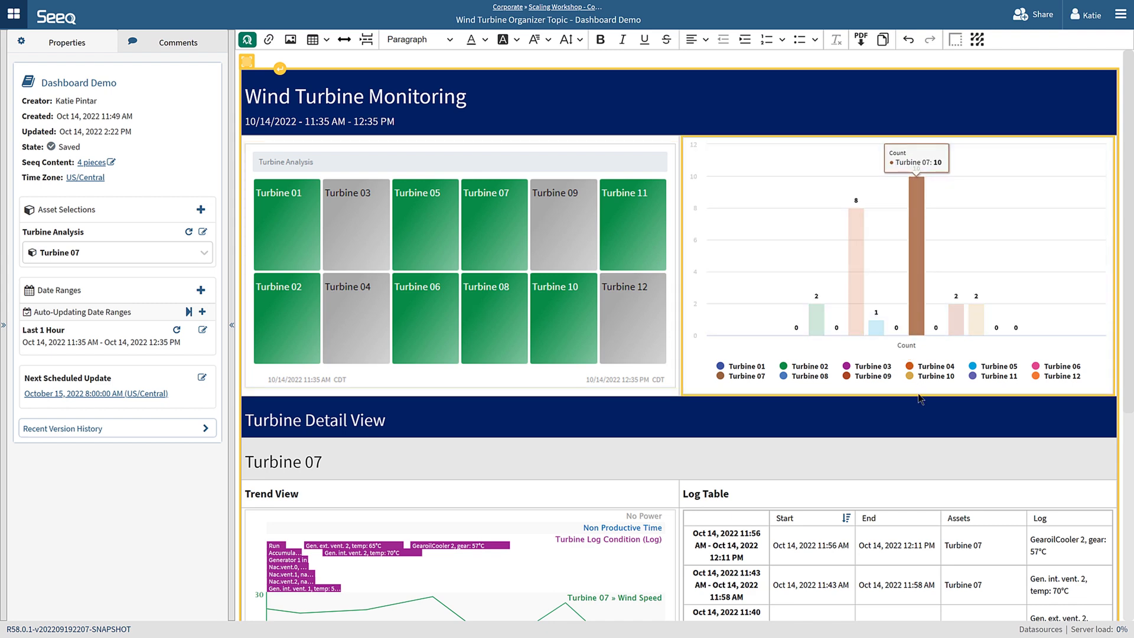
scroll(917, 392, "down", 3)
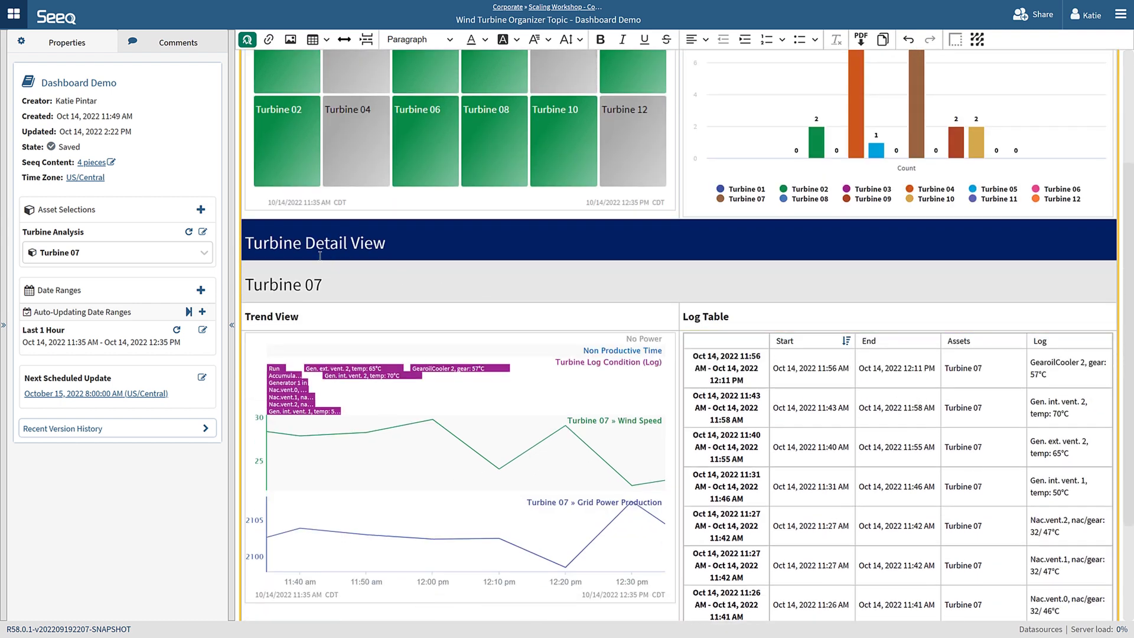
left_click(199, 254)
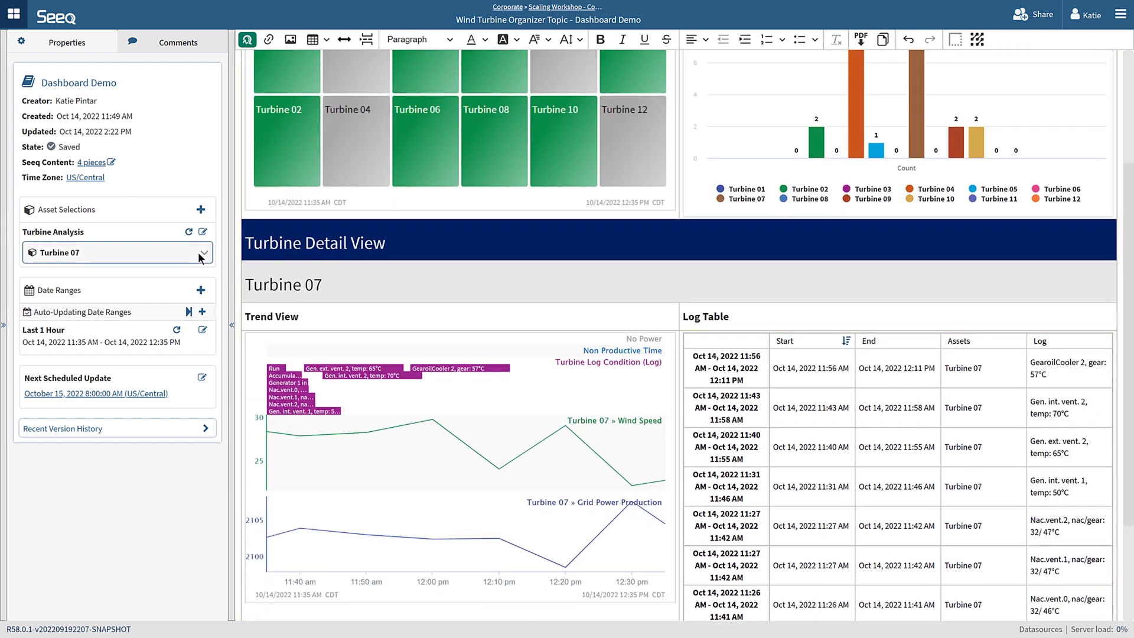
left_click(151, 320)
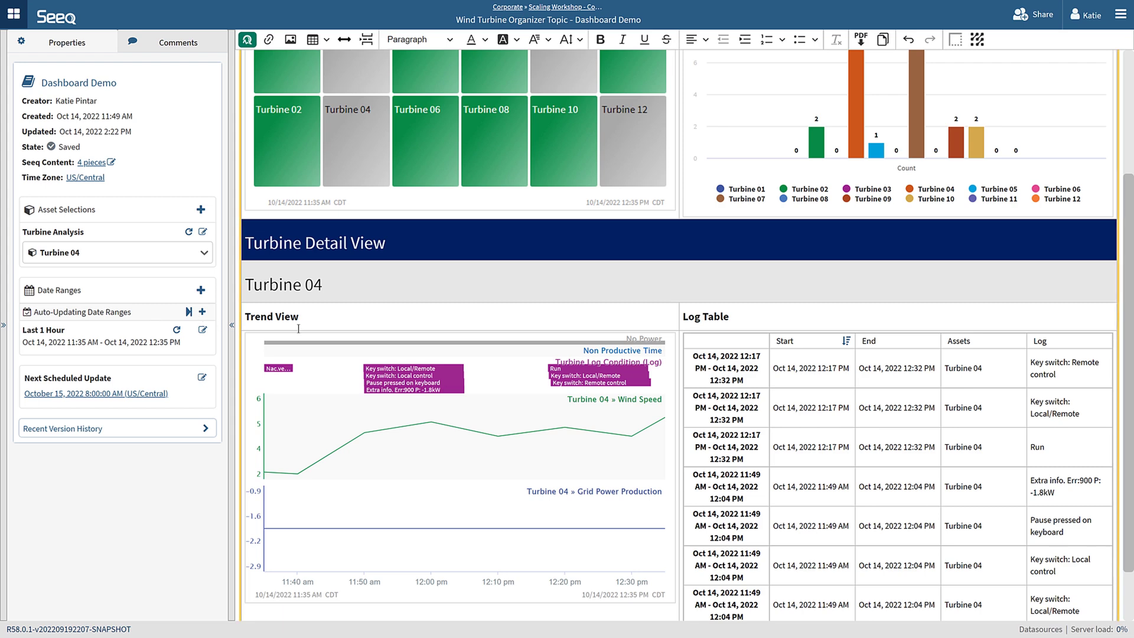
scroll(298, 328, "up", 2)
scroll(298, 328, "up", 2)
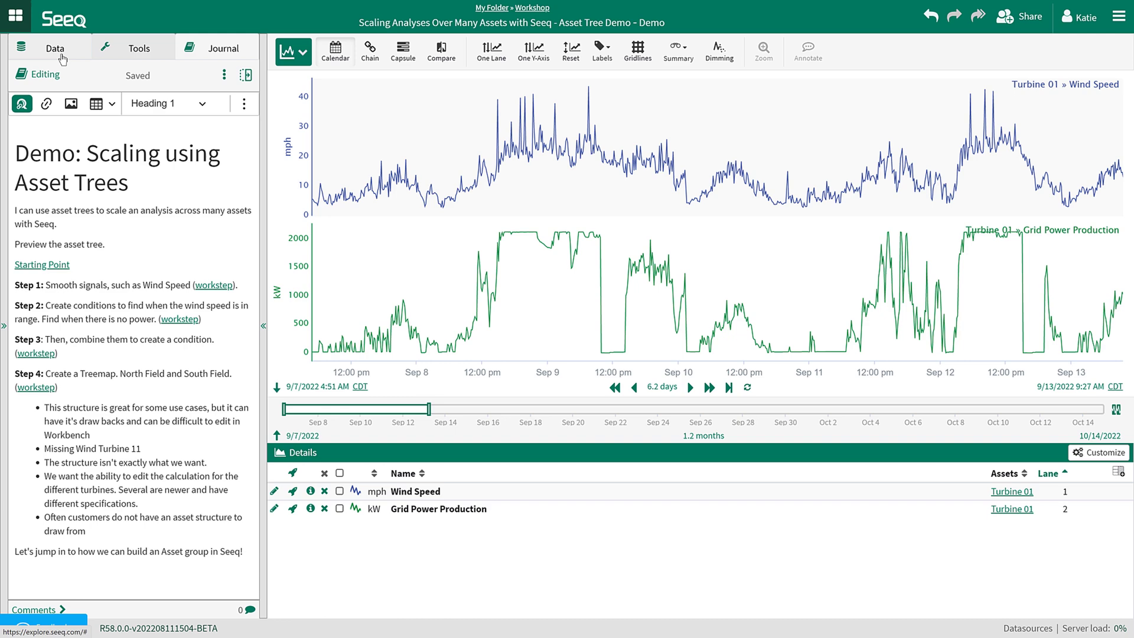
- Pin the Wind Turbine Field asset tree to the workbook
left_click(63, 59)
scroll(89, 408, "down", 10)
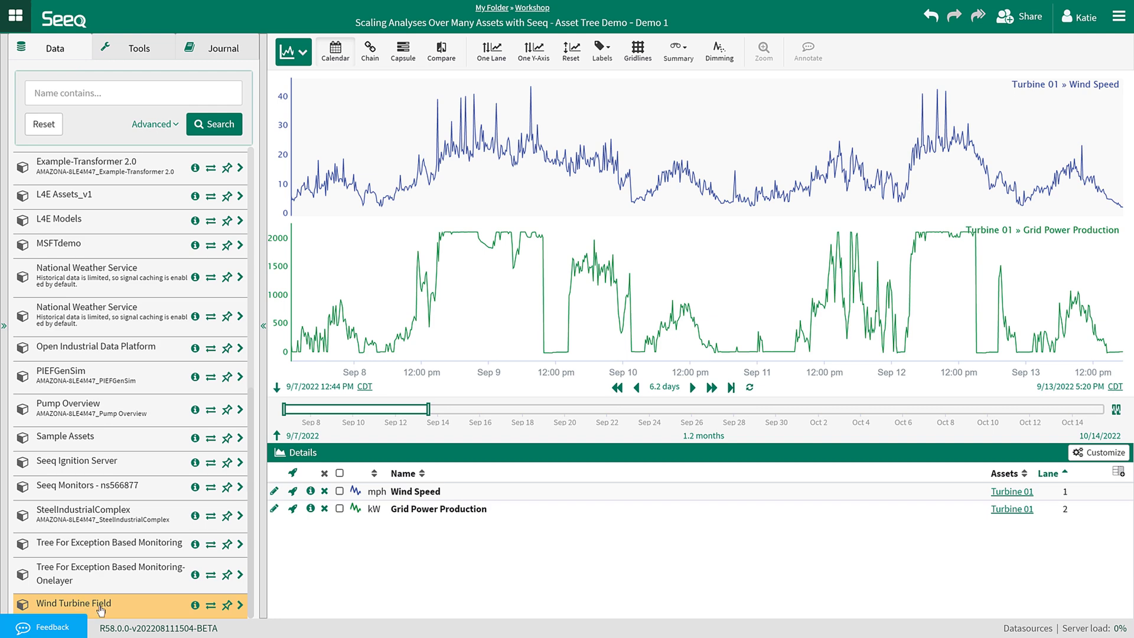
left_click(227, 606)
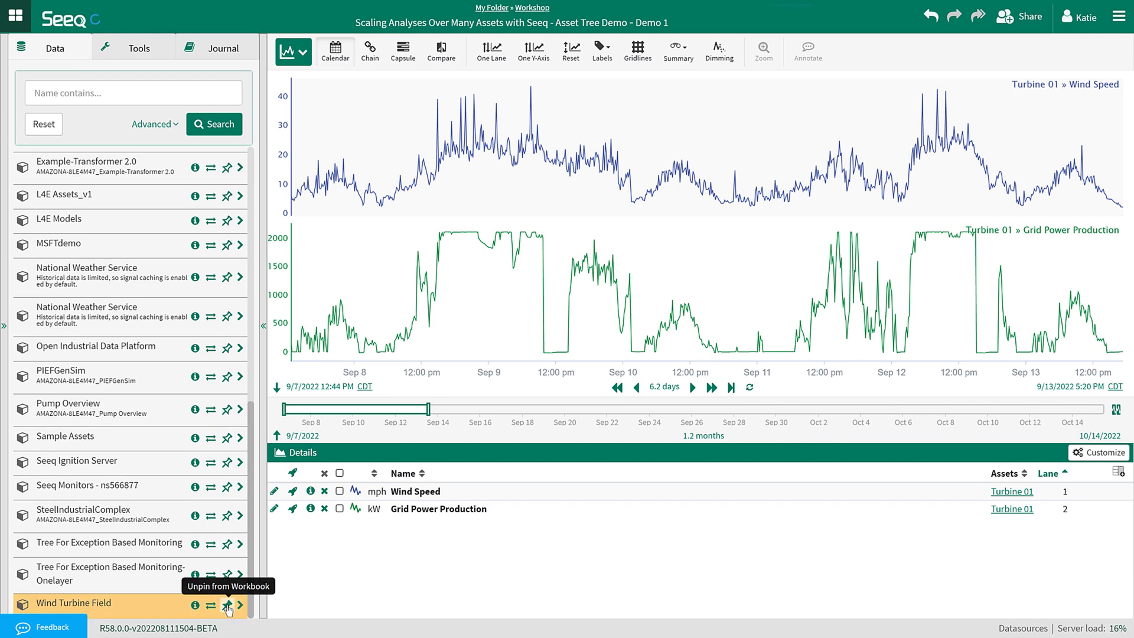
- Browse the turbines under North Wind Turbine Field in the Wind Turbine Field tree, and return to the tree's field level
scroll(185, 495, "up", 10)
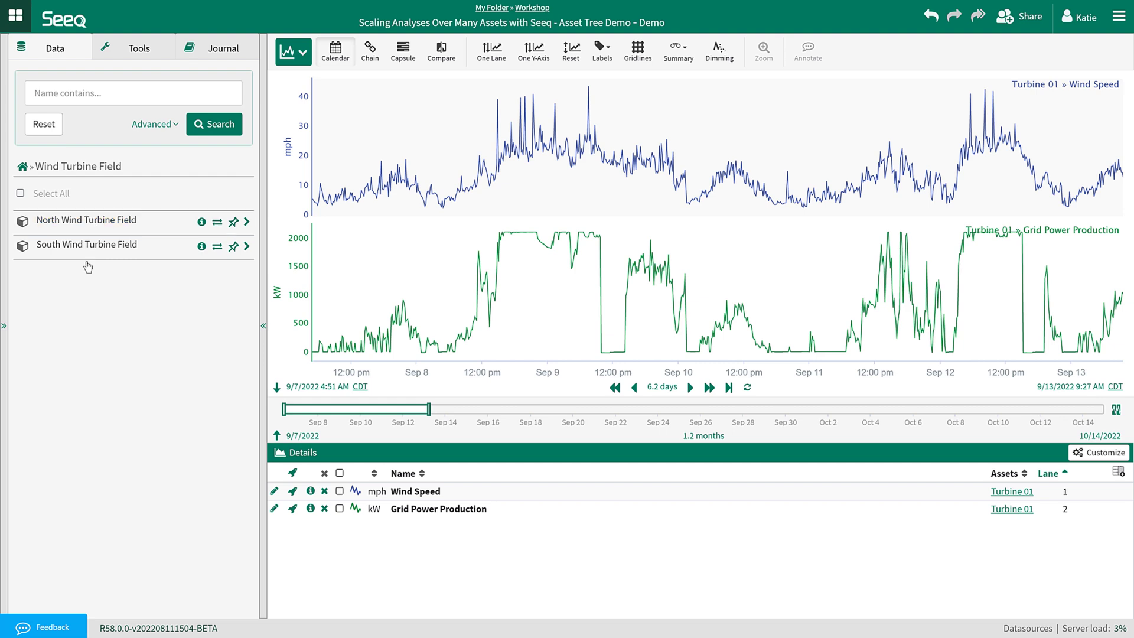
left_click(96, 222)
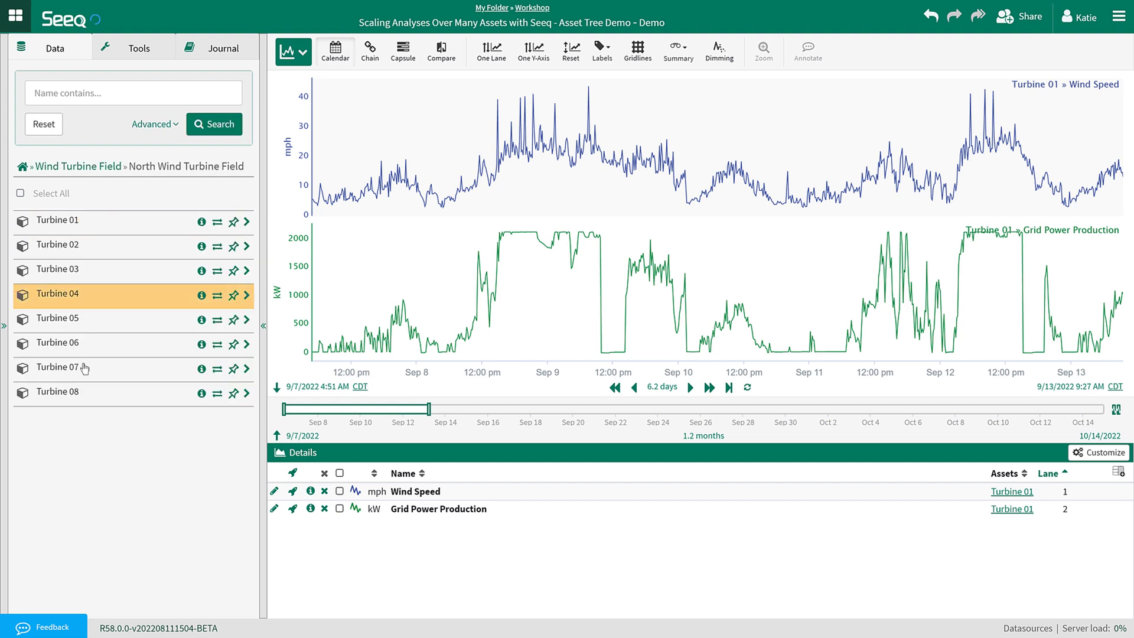
left_click(106, 173)
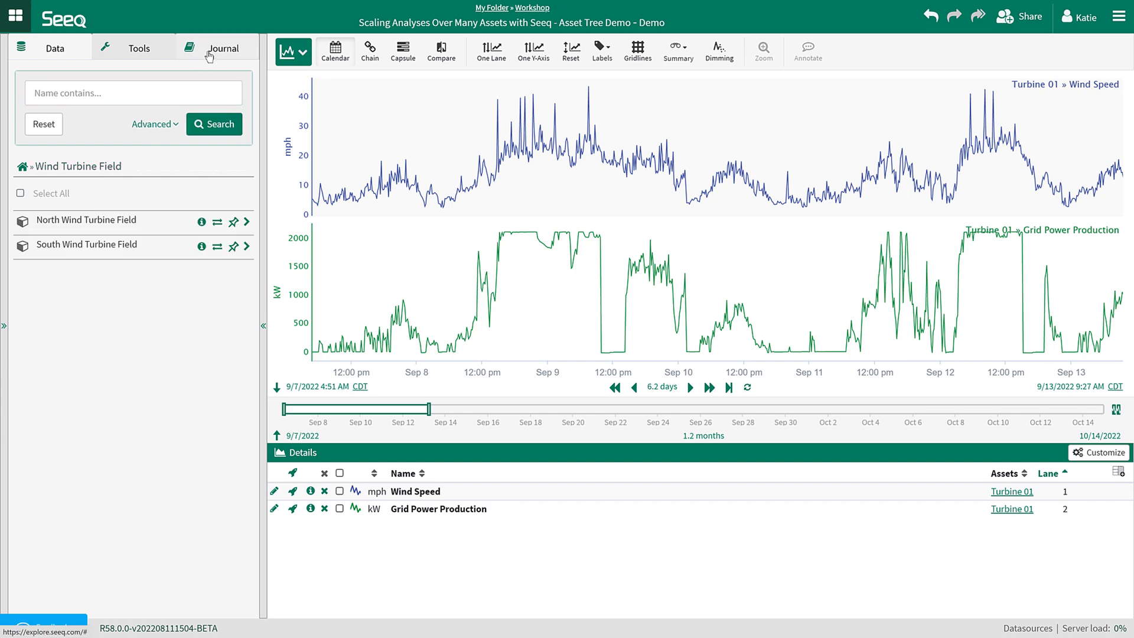
- Open the Step 4 treemap workstep from the journal and view the South Wind Turbine Field in the treemap
left_click(209, 52)
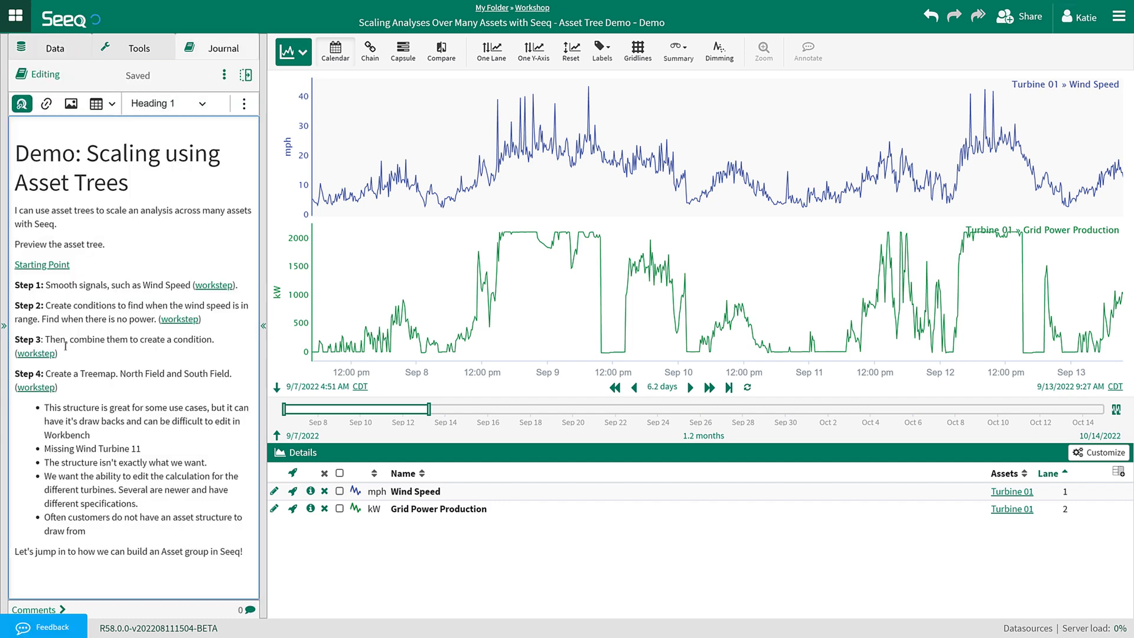
left_click(33, 387)
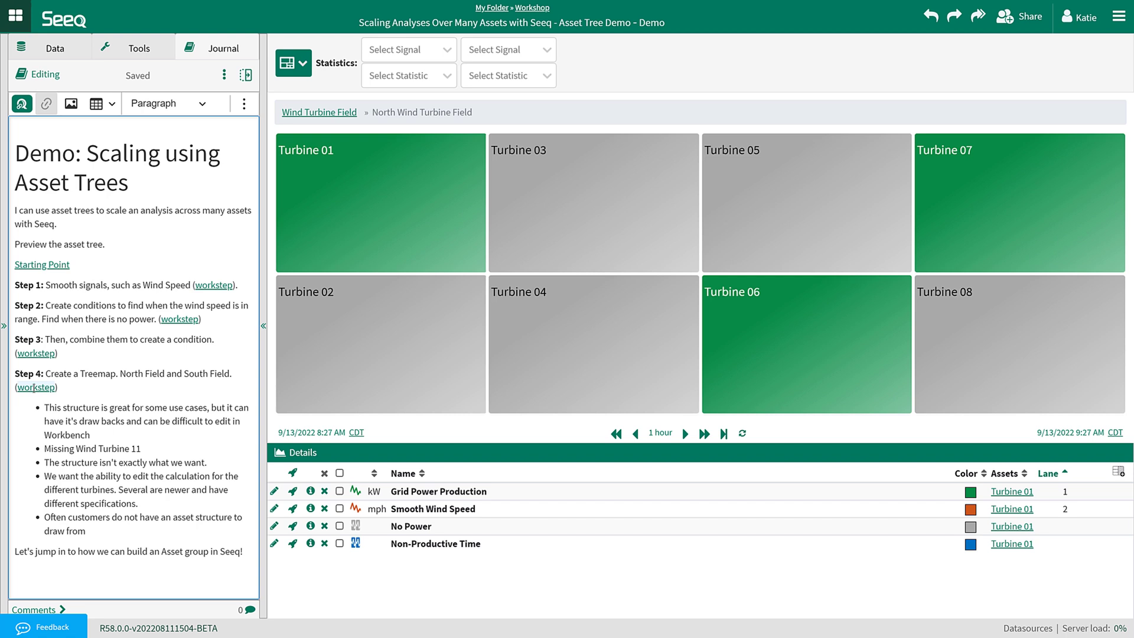
left_click(318, 116)
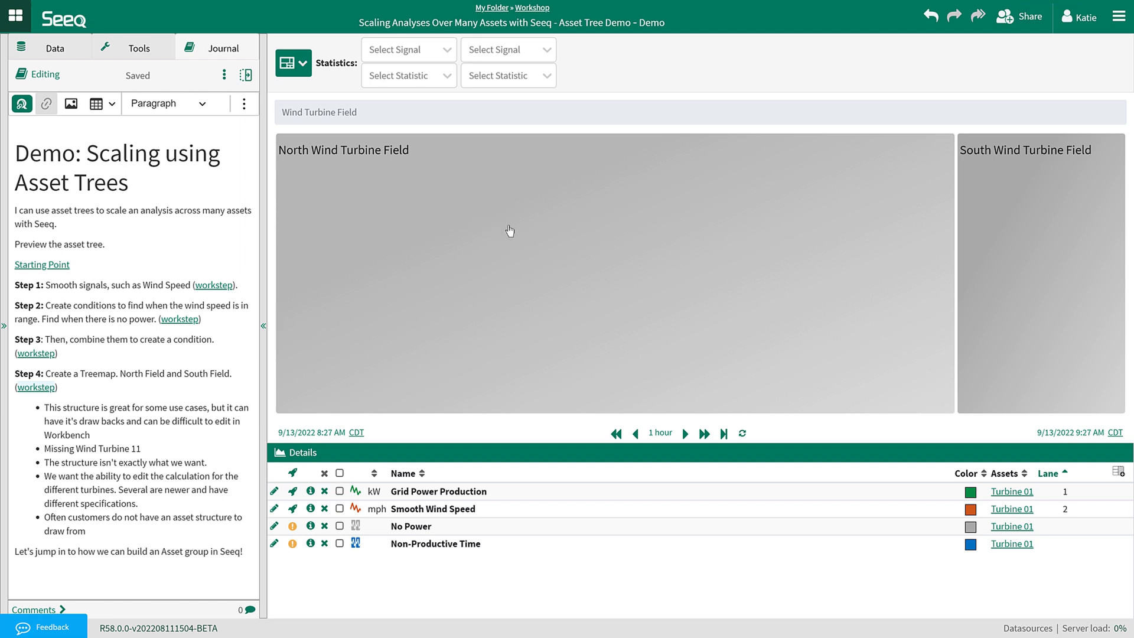
left_click(1008, 243)
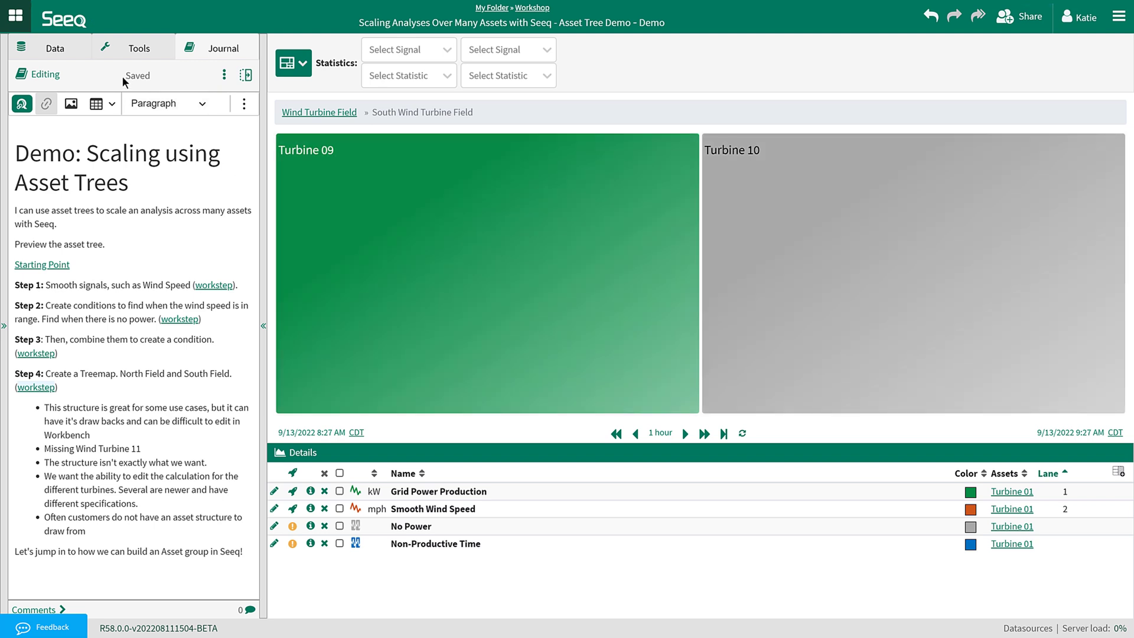
- Examine the signals of Turbine 11 under South Wind Turbine Field in the pinned asset tree, and reset the data browser
left_click(64, 49)
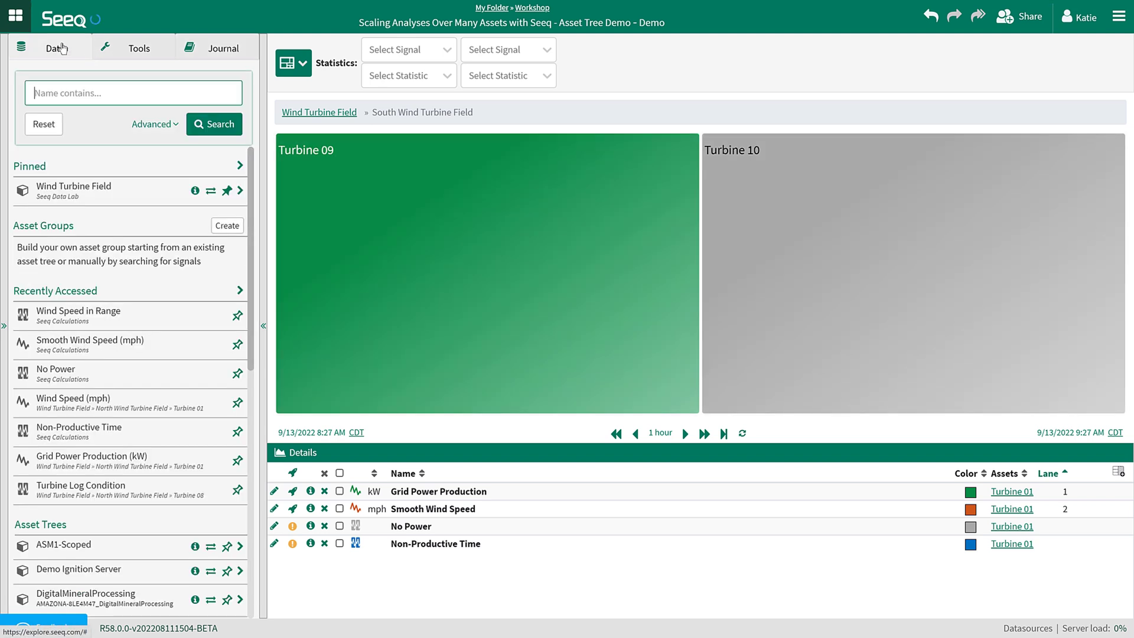
left_click(107, 193)
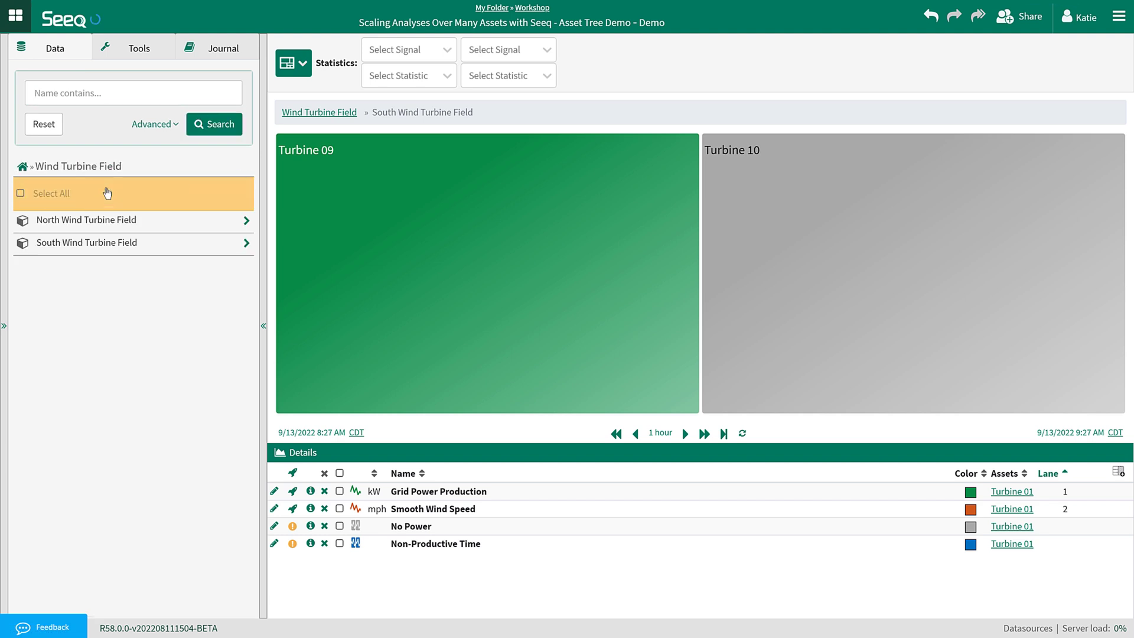
left_click(105, 255)
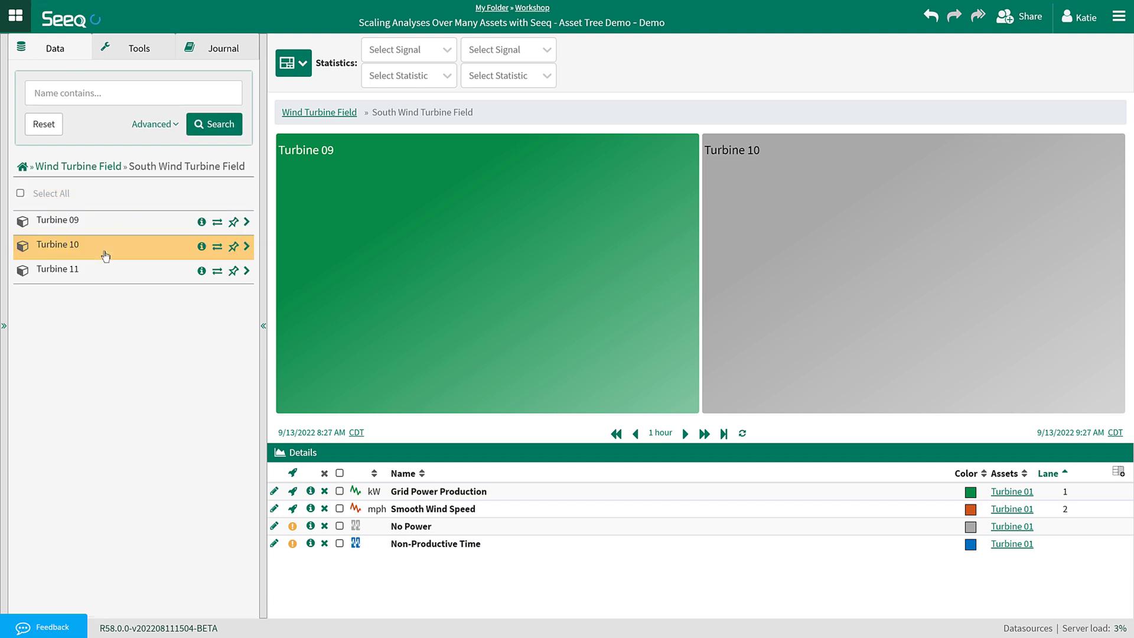
left_click(105, 269)
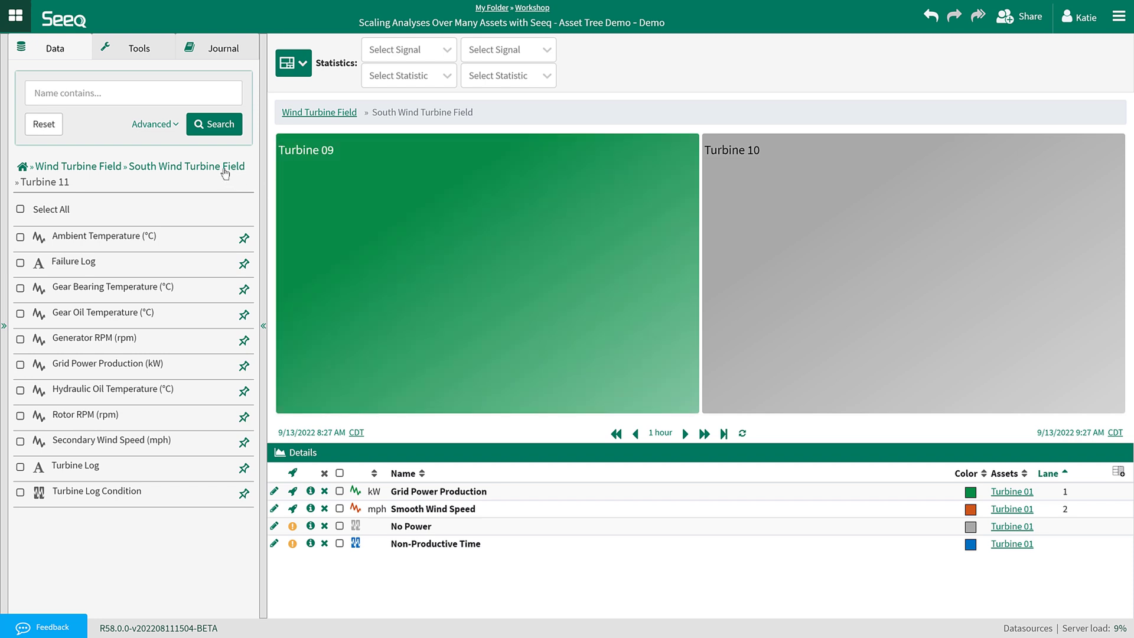
left_click(223, 168)
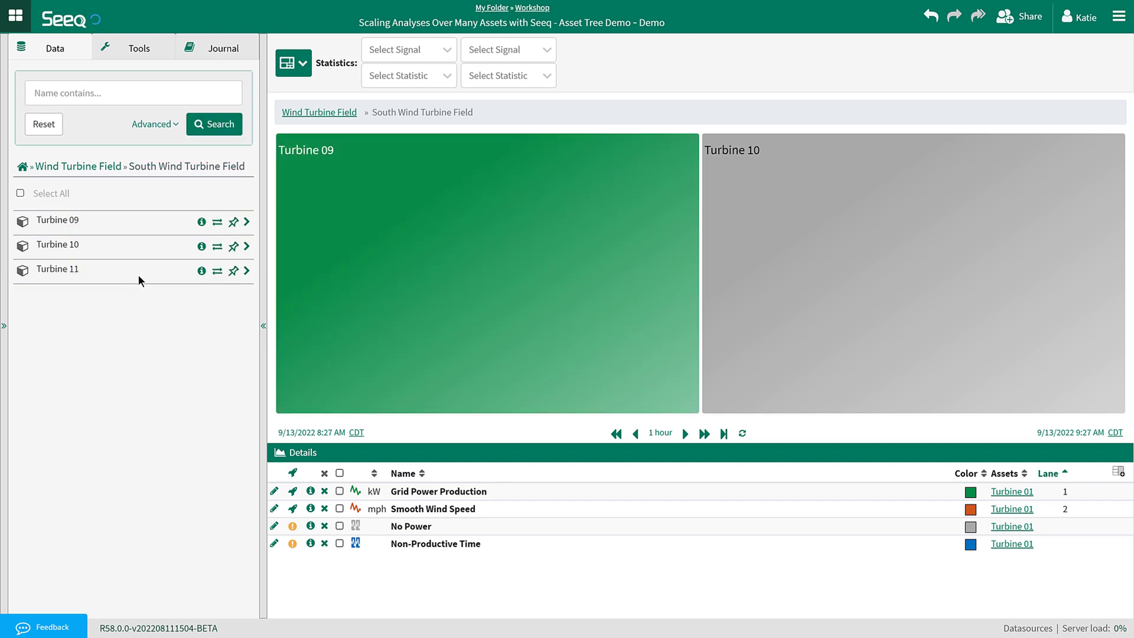
left_click(38, 127)
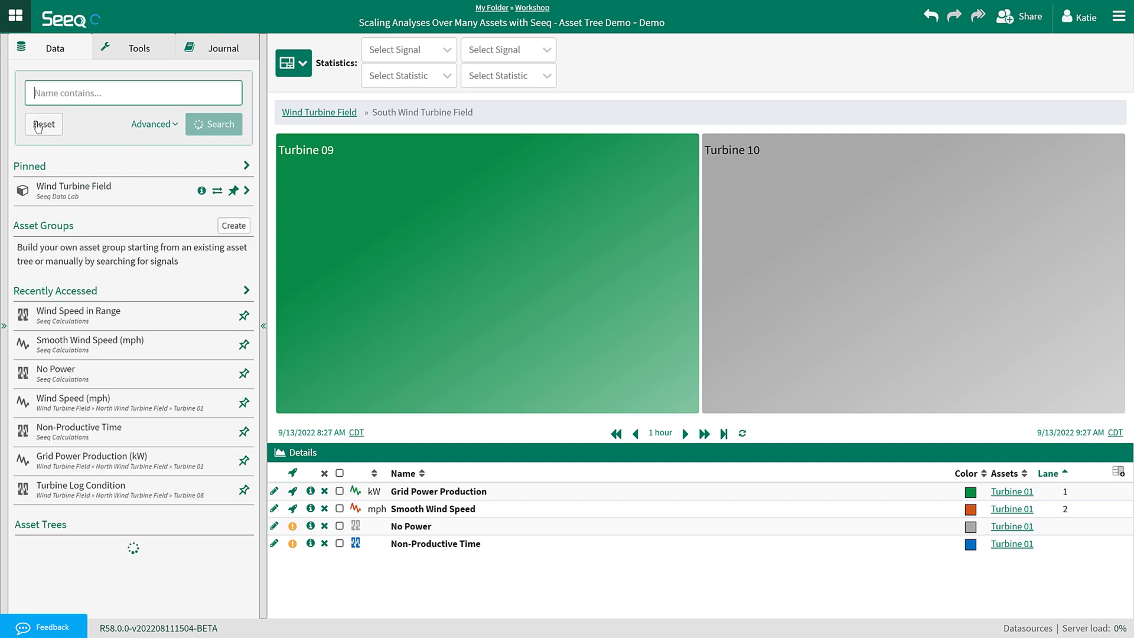
- Open the journal's Step 2 "ex 1" workstep and change the Wind Speed In Range formula to $ws > 6 and $ws < 51
left_click(223, 49)
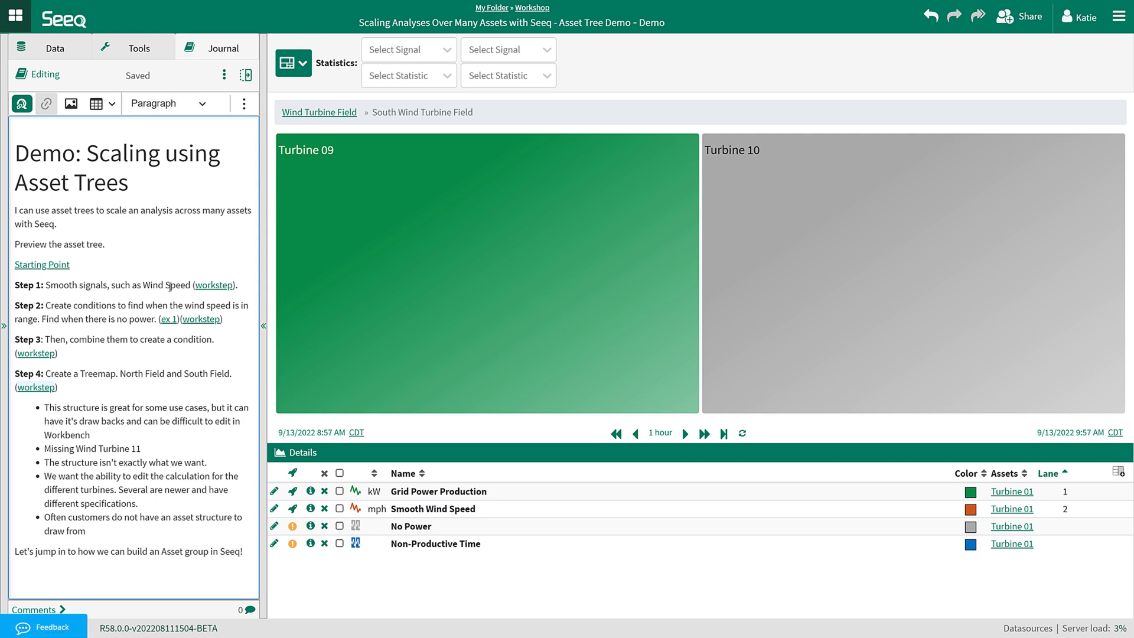
left_click(167, 319)
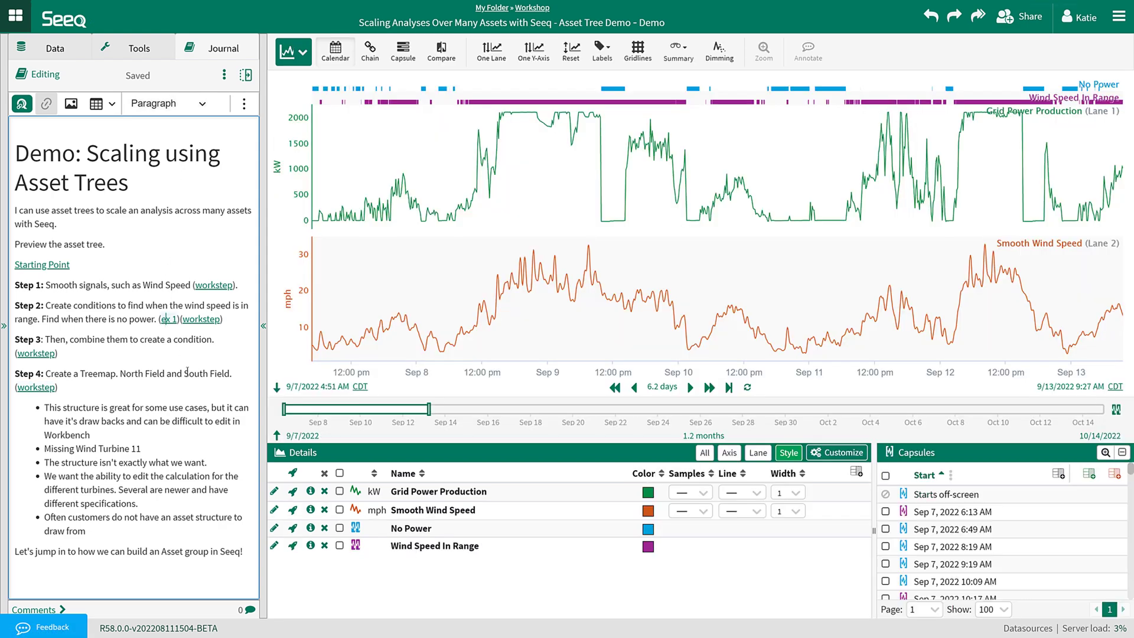
left_click(274, 546)
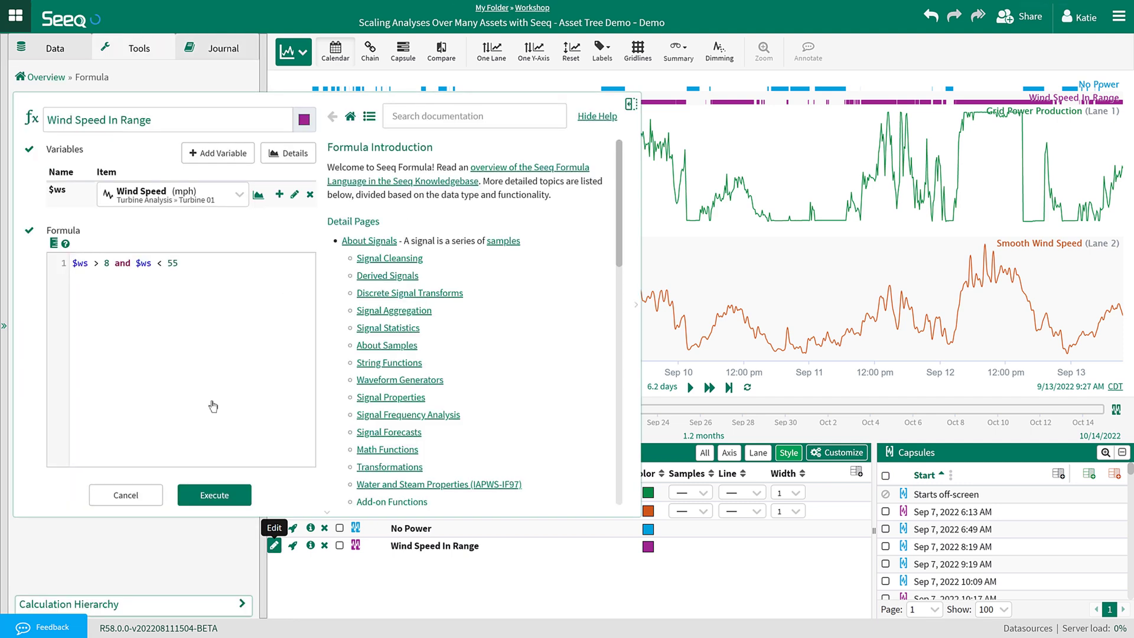
left_click(109, 262)
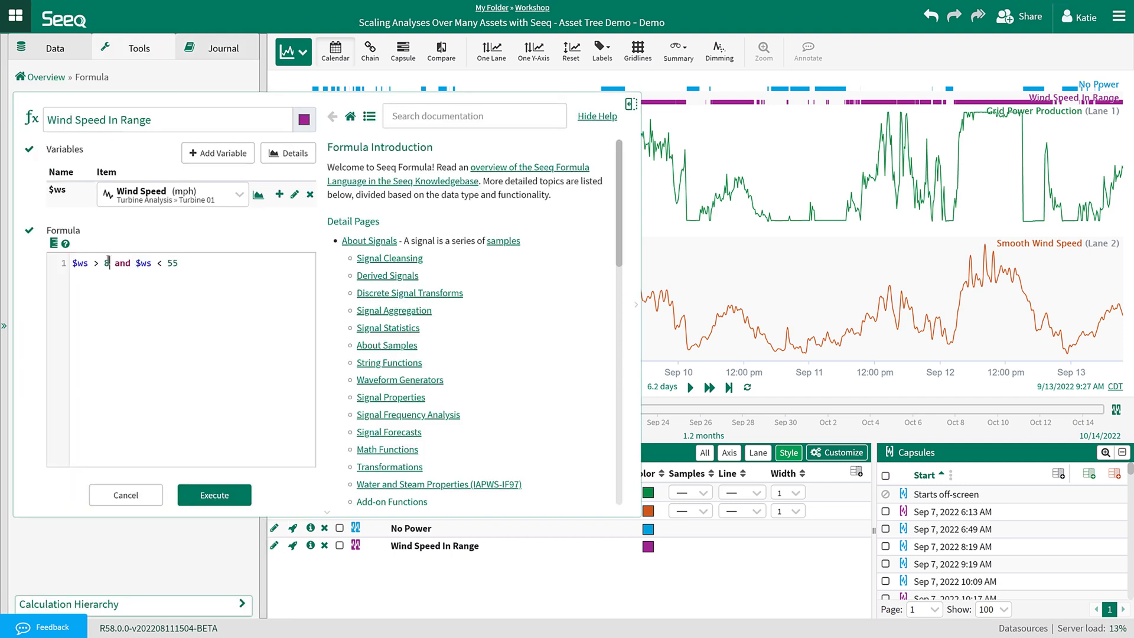
key("BackSpace")
type("6")
left_click(182, 261)
key("BackSpace")
type("1")
left_click(211, 498)
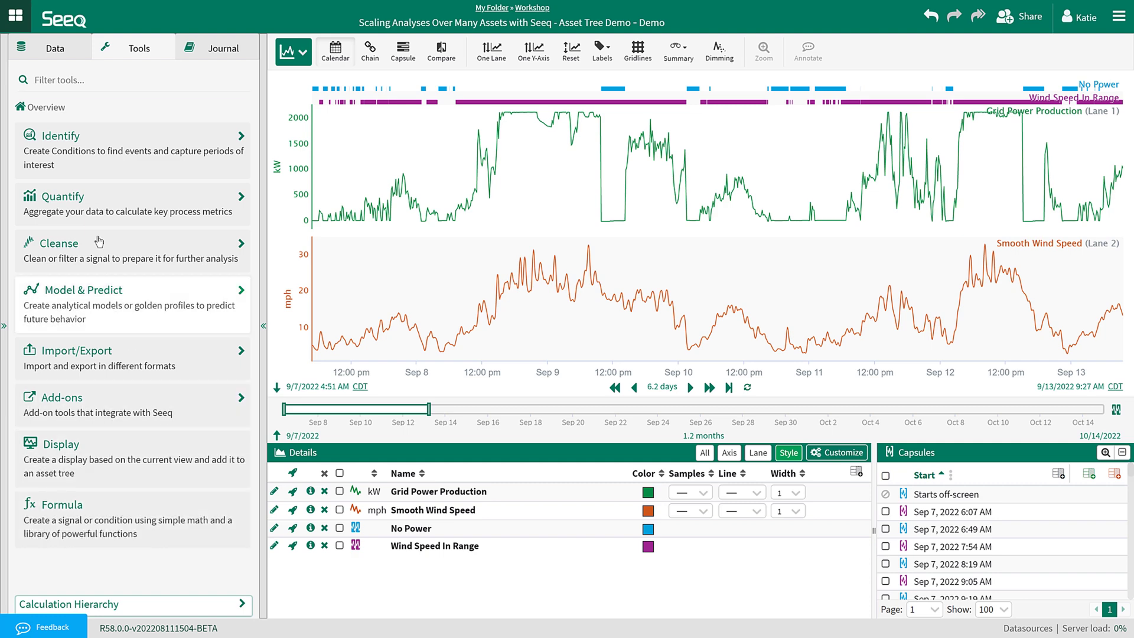
- Examine the turbines in the Turbine Analysis asset group and the signals and conditions of its Turbine 11
left_click(51, 52)
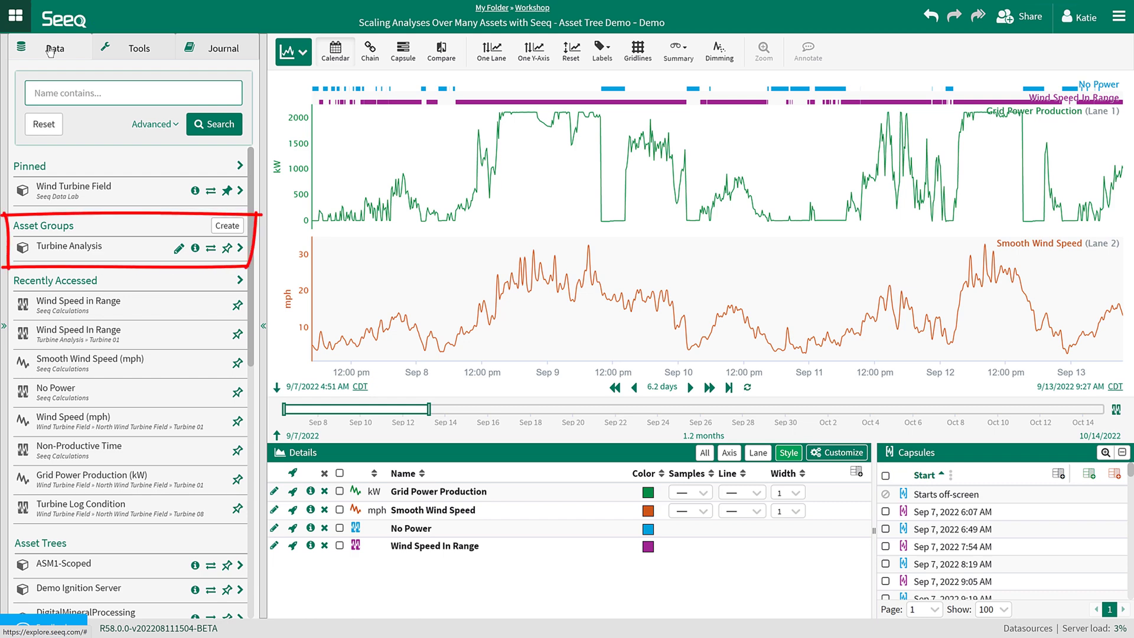
left_click(75, 256)
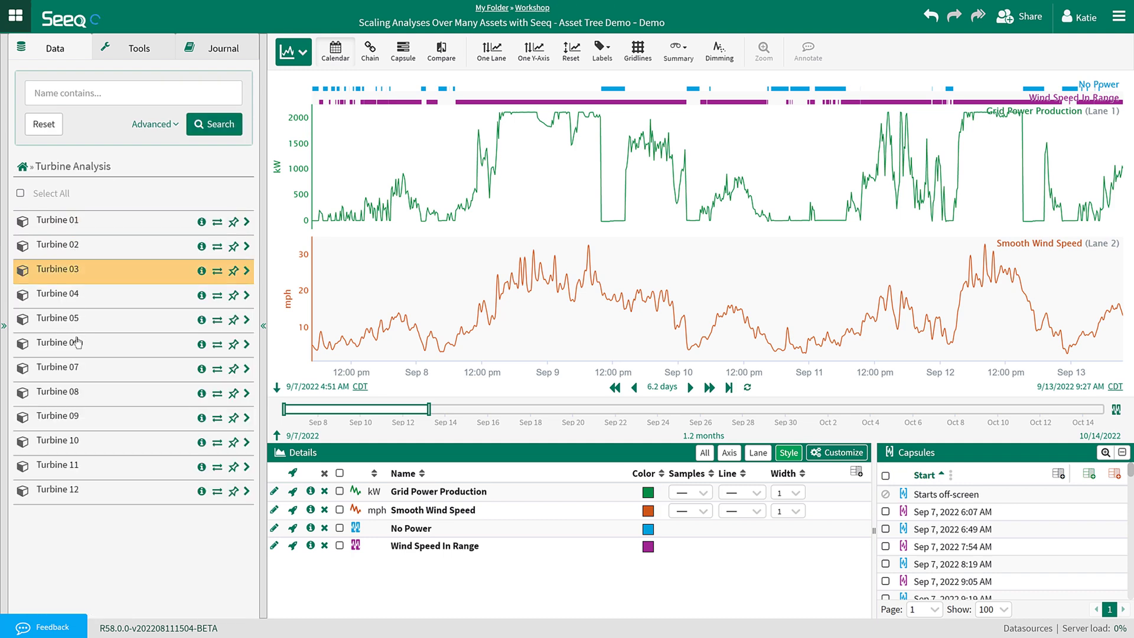
left_click(72, 471)
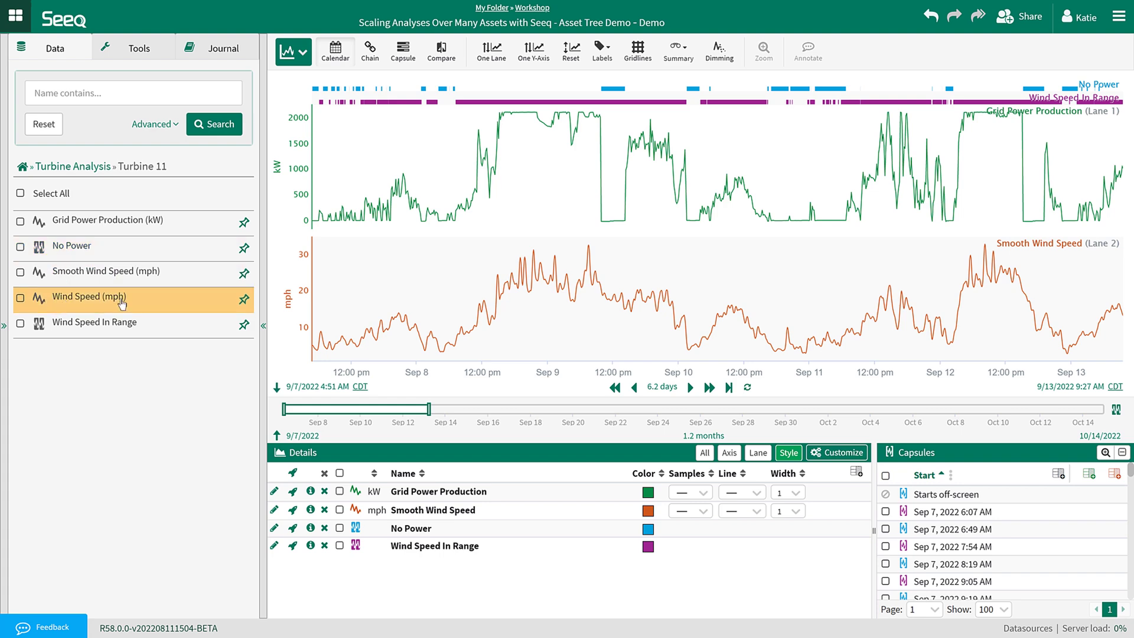
left_click(82, 168)
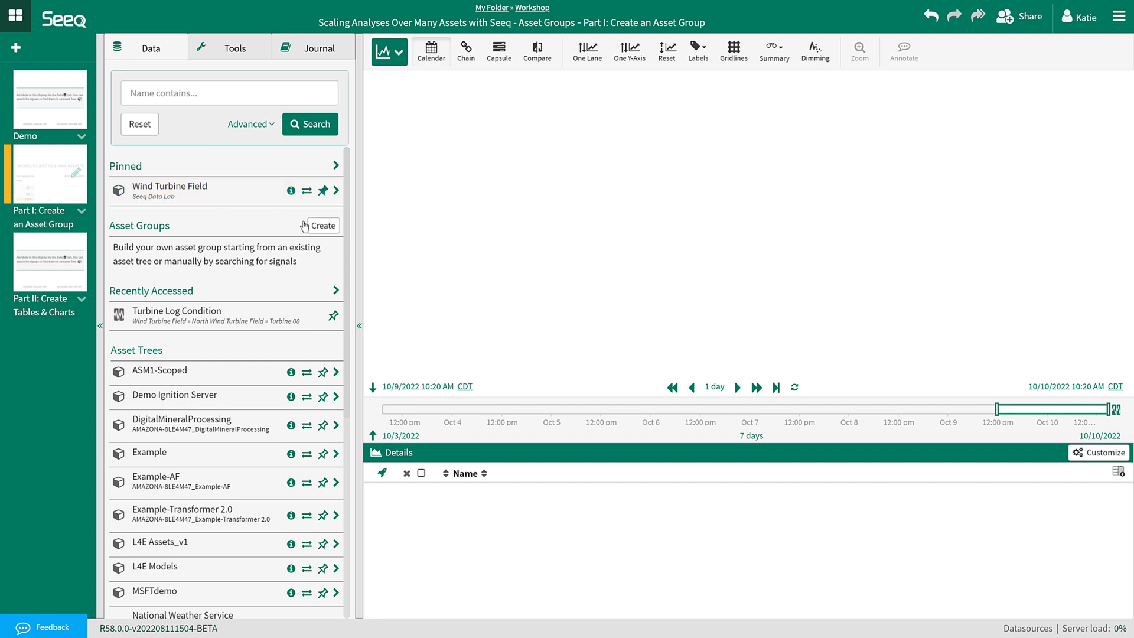
- Create a new asset group named Turbine Analysis
left_click(322, 226)
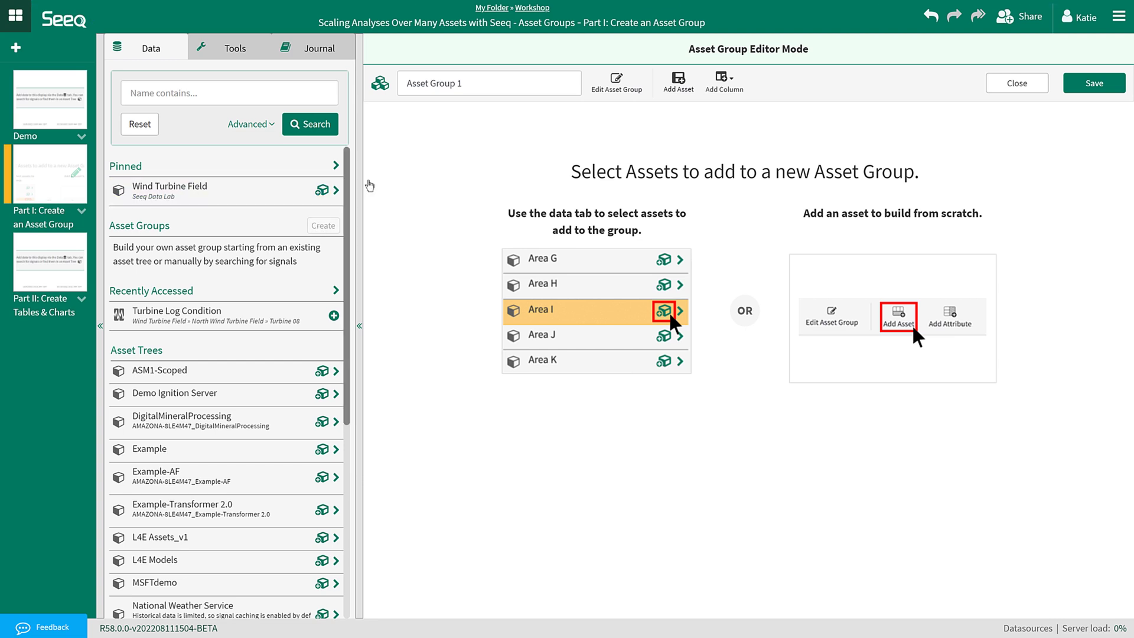
left_click(466, 84)
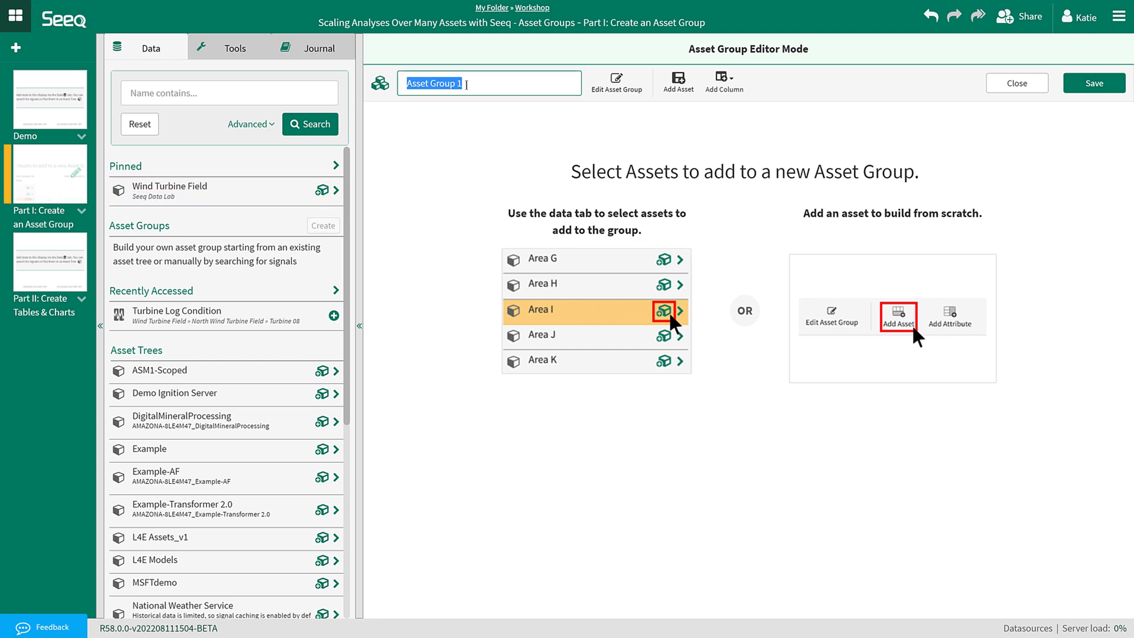
type("Turbine")
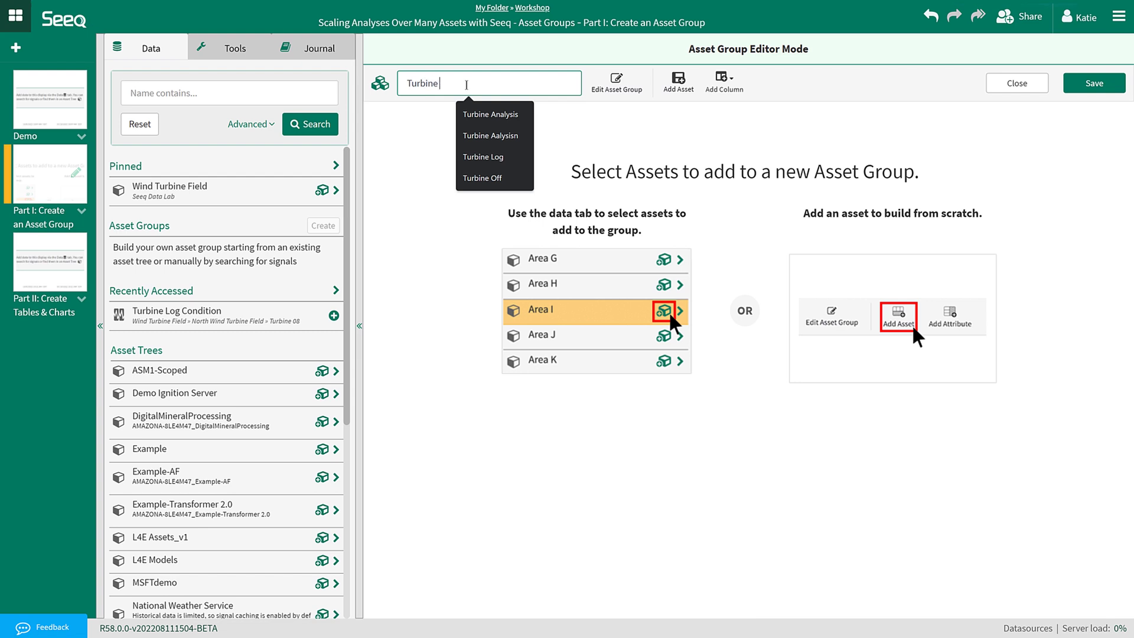
type(" Analysis")
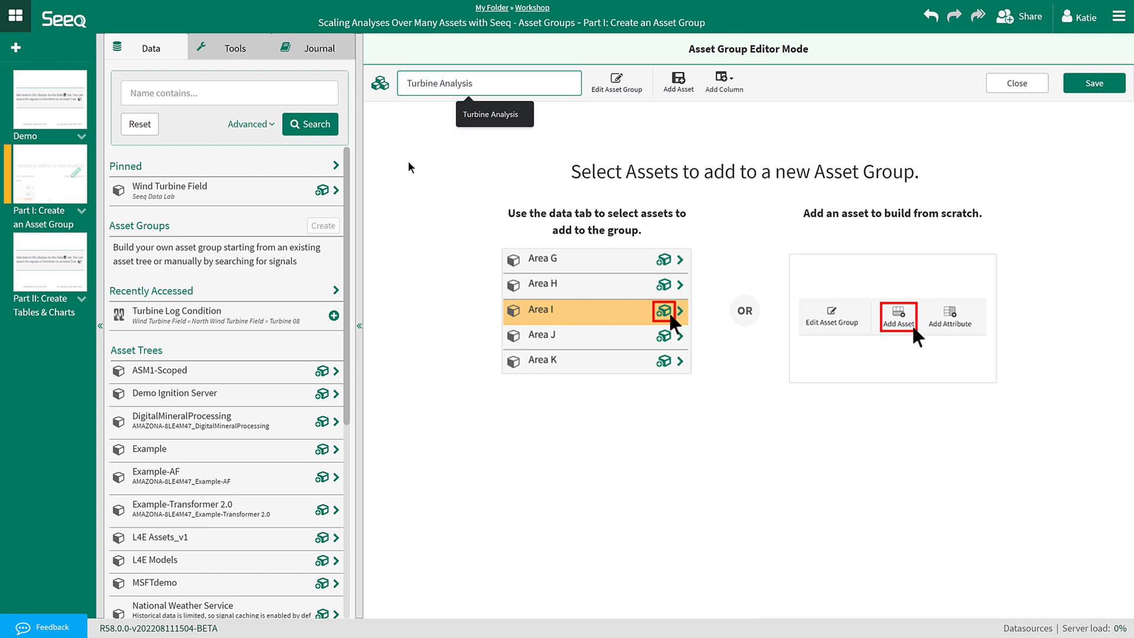
- Add the Wind Speed and Grid Power Production signals of Turbine 01 in North Wind Turbine Field to the asset group
left_click(230, 193)
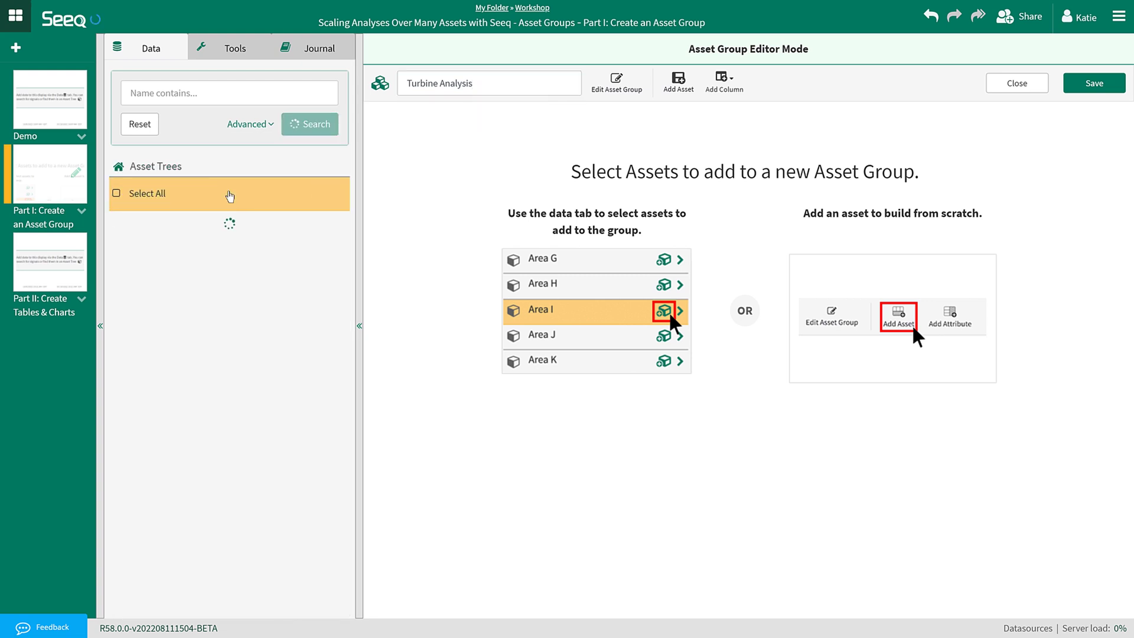
left_click(228, 223)
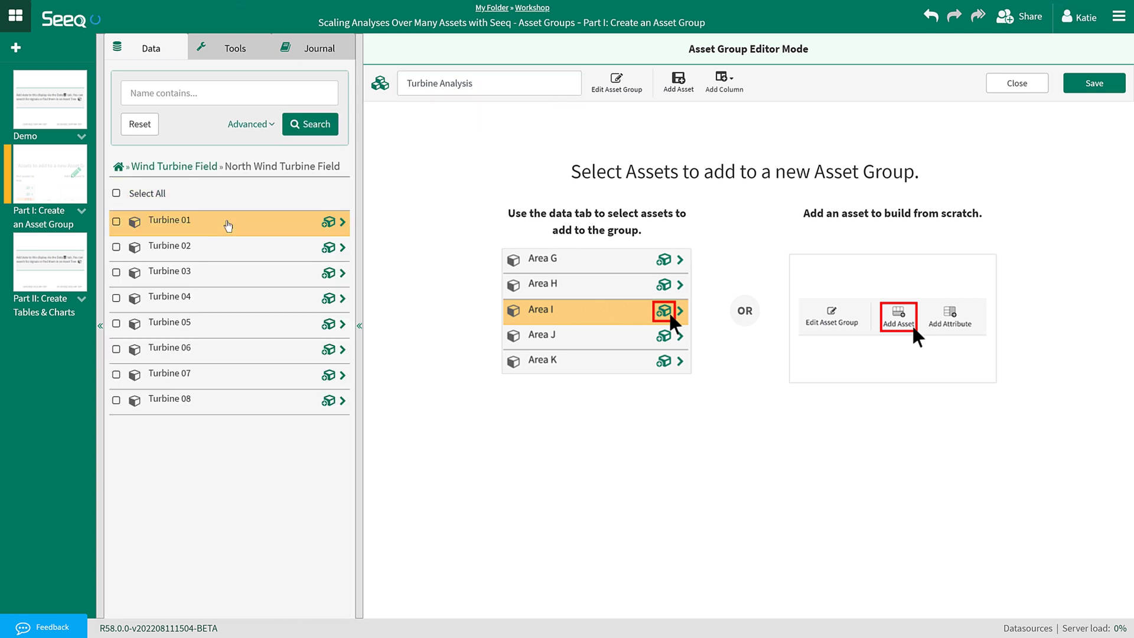
left_click(227, 224)
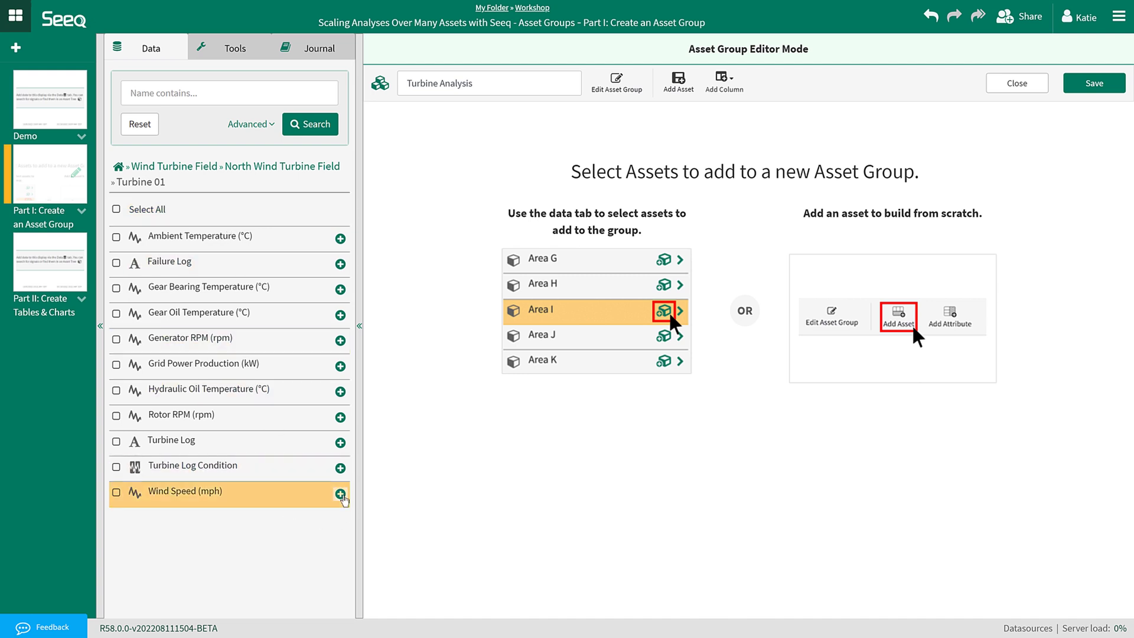
left_click(341, 496)
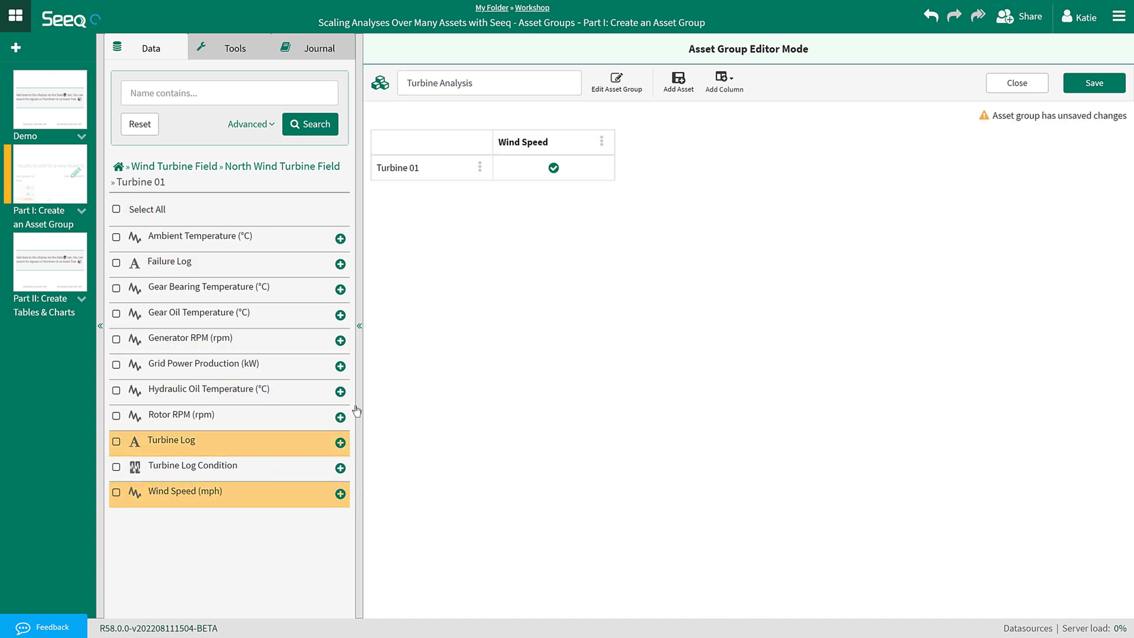
left_click(341, 366)
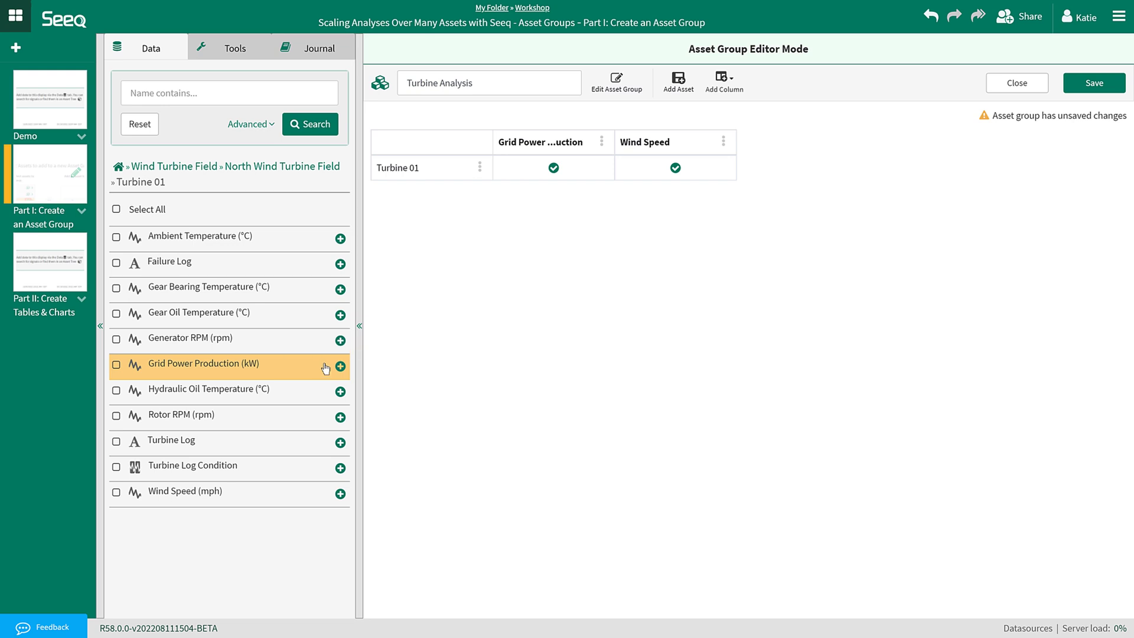
- Add all turbines under North Wind Turbine Field to the group with only matching items under the selected assets
left_click(284, 166)
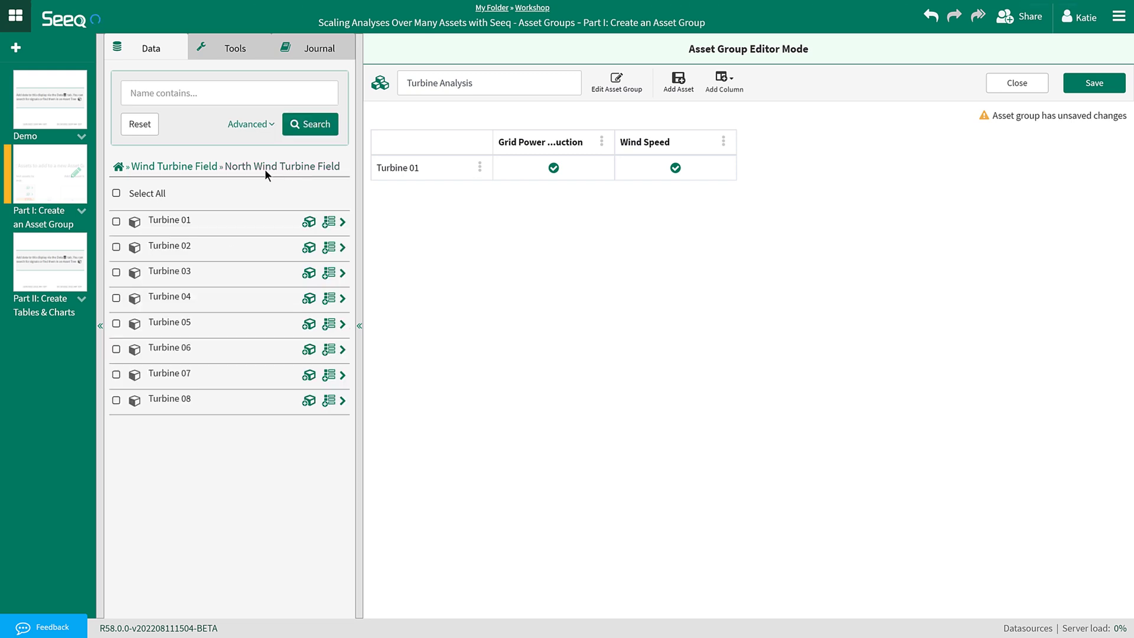
left_click(233, 194)
left_click(233, 196)
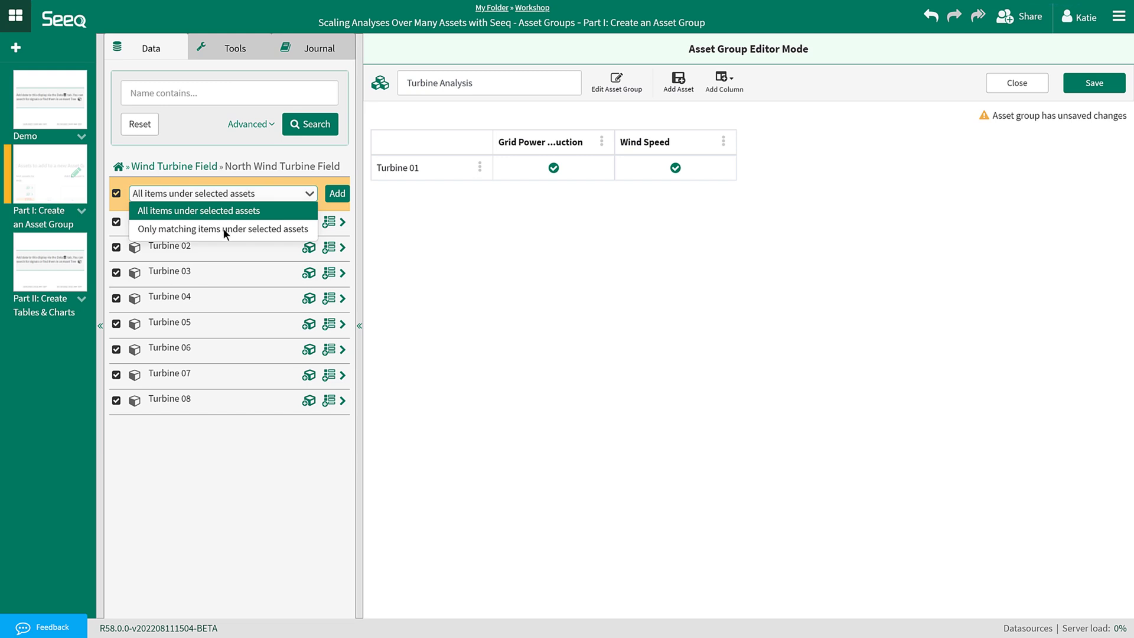
left_click(225, 230)
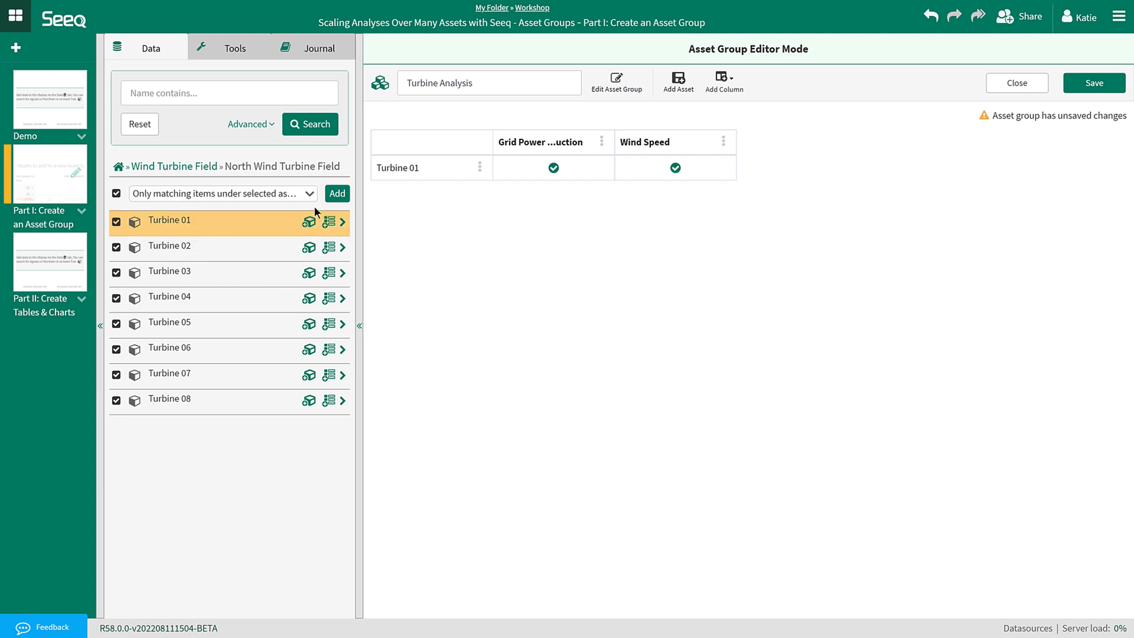
left_click(333, 197)
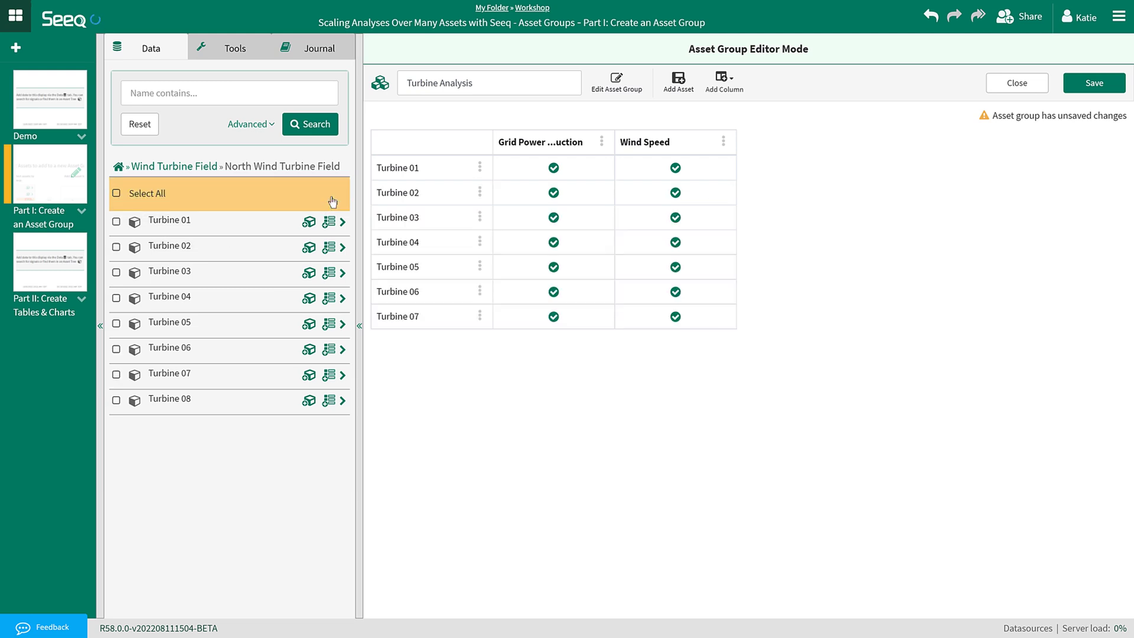
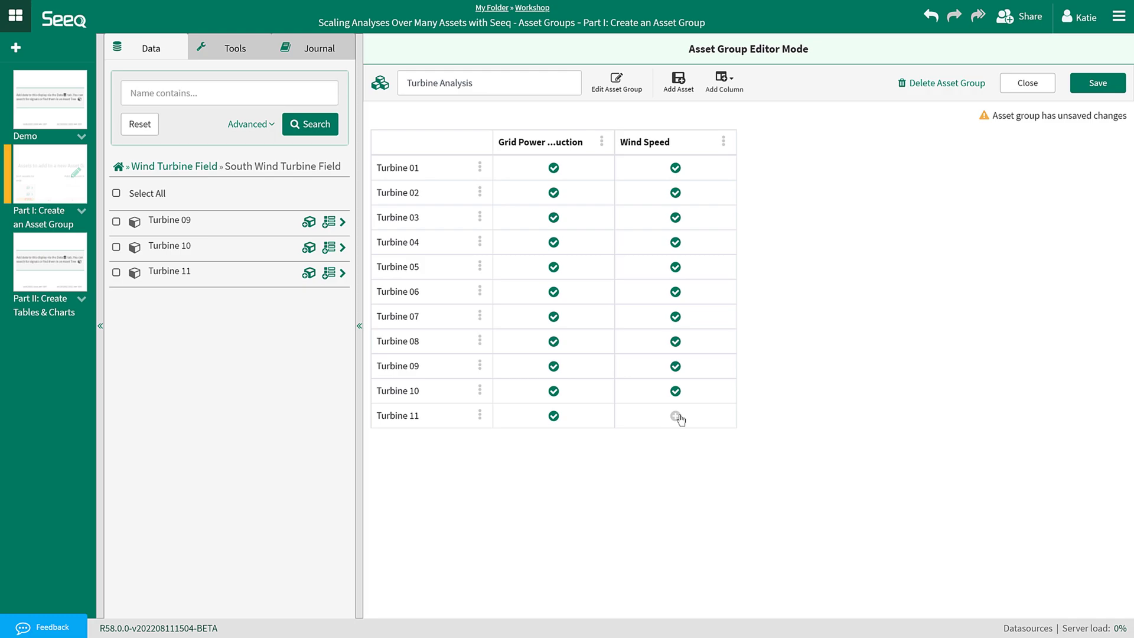
- Map Turbine 11's Wind Speed to its Secondary Wind Speed (mph) signal from South Wind Turbine Field, and save the asset group
left_click(675, 416)
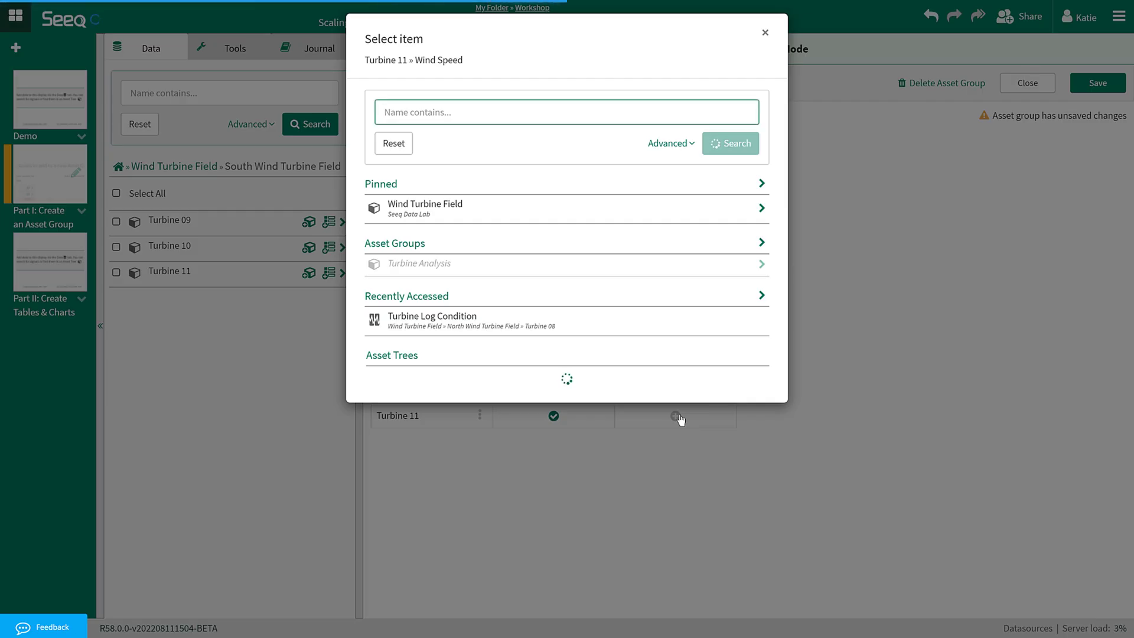
left_click(570, 222)
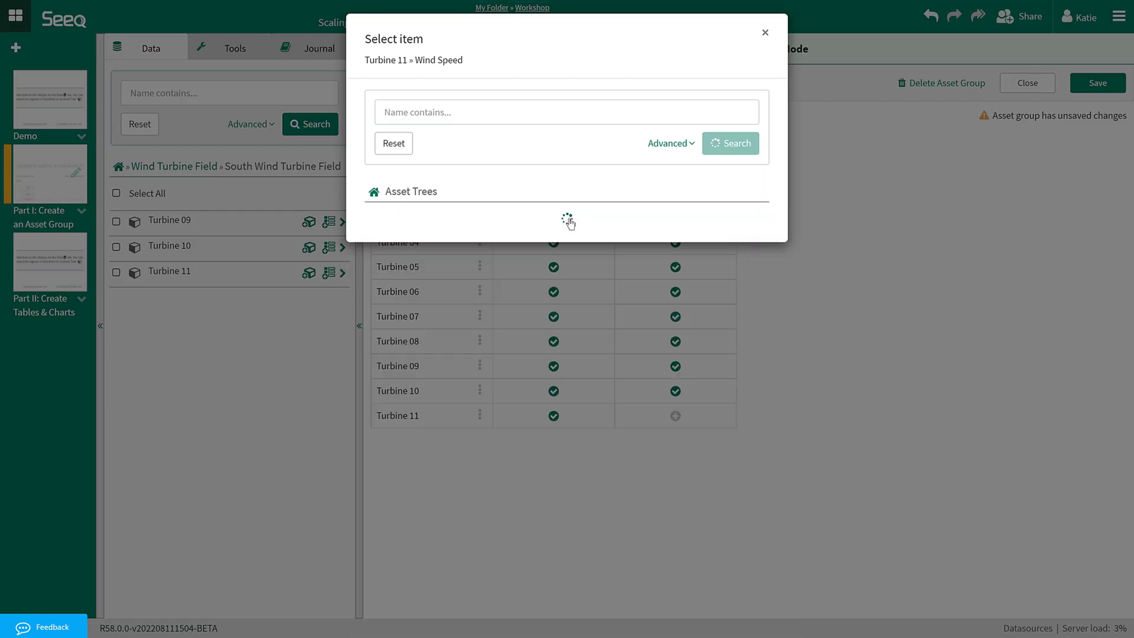
left_click(566, 242)
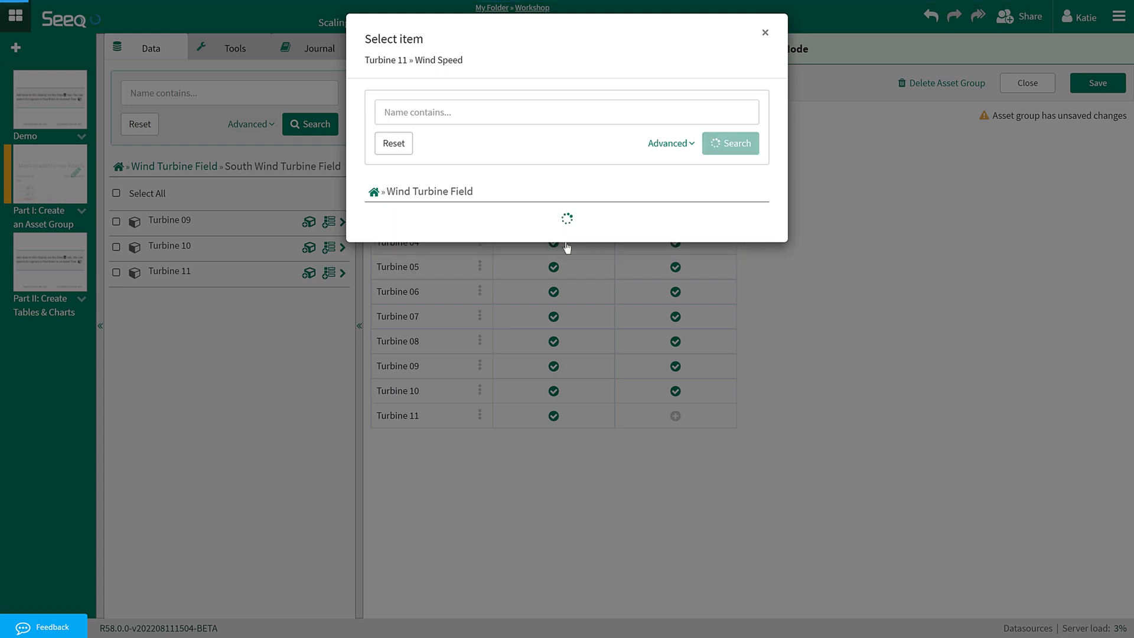
left_click(565, 266)
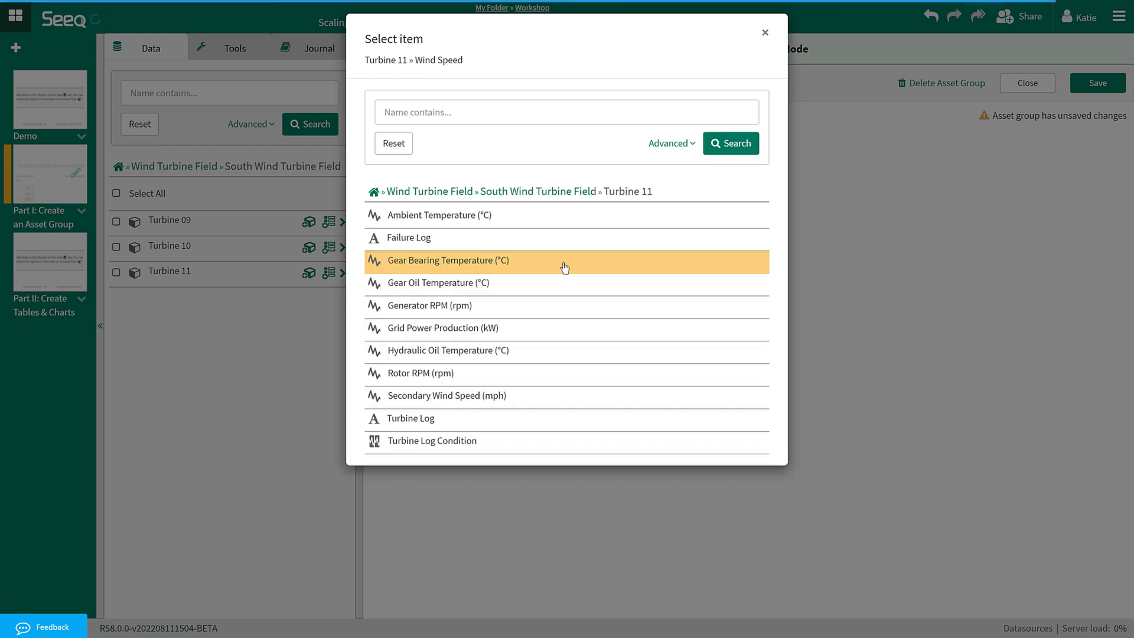
left_click(568, 395)
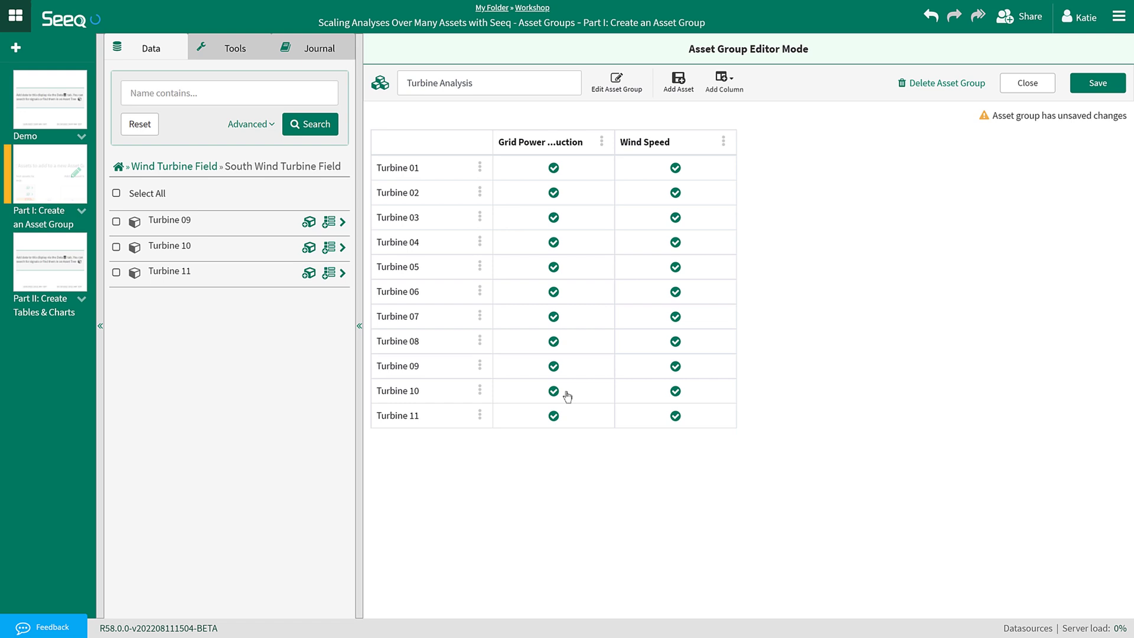
left_click(1095, 85)
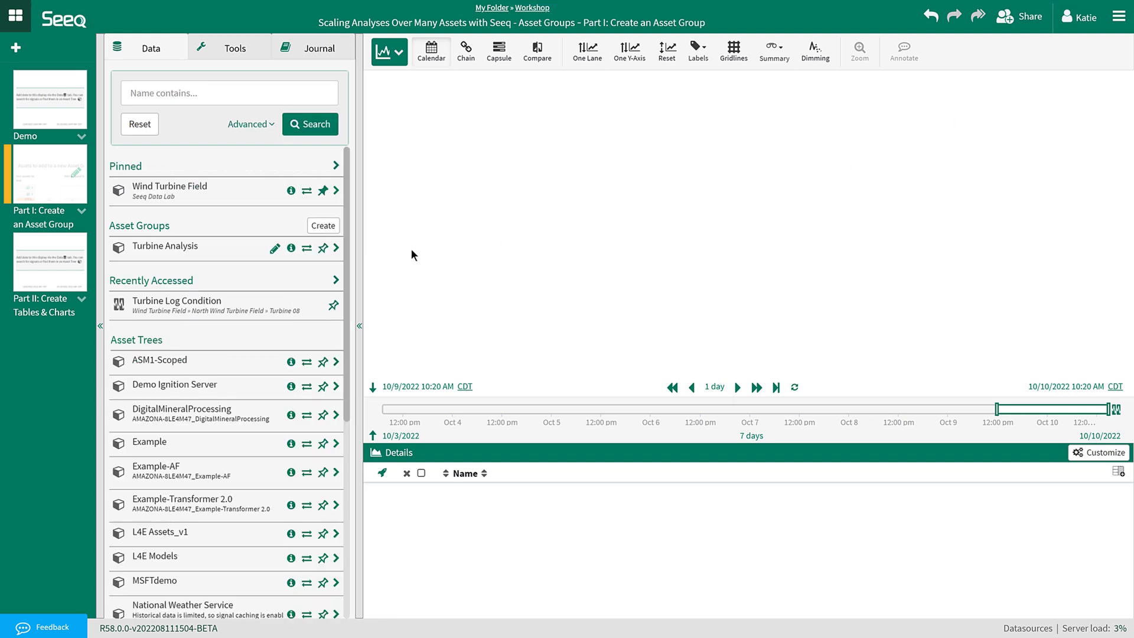
- Check the list of turbines in the saved Turbine Analysis asset group, and reopen the group for editing
left_click(196, 253)
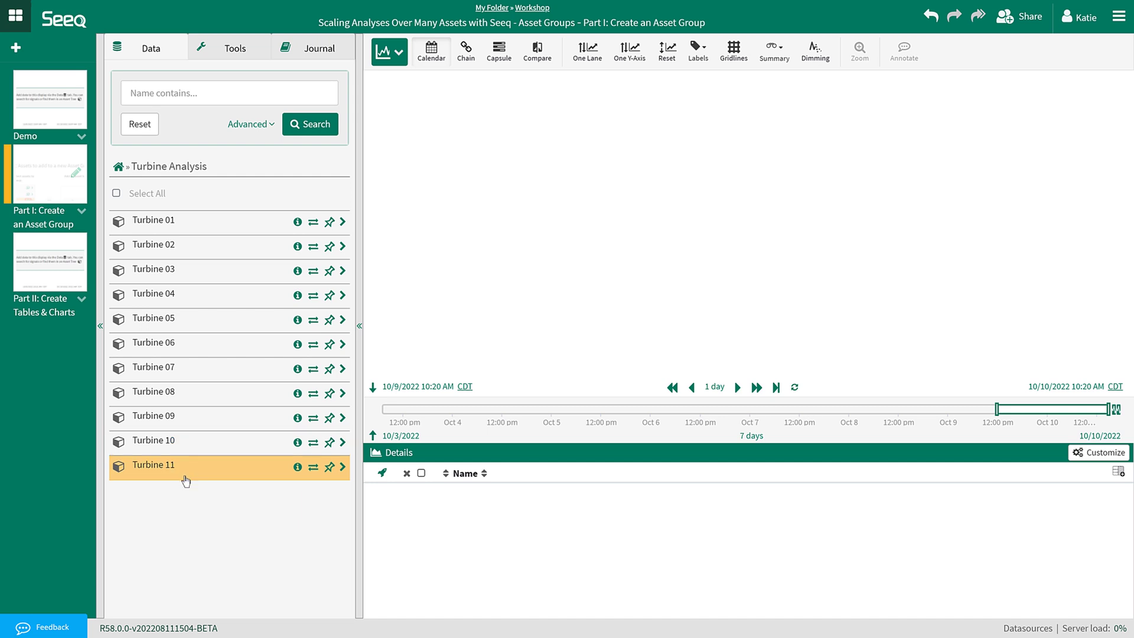
left_click(118, 170)
left_click(275, 248)
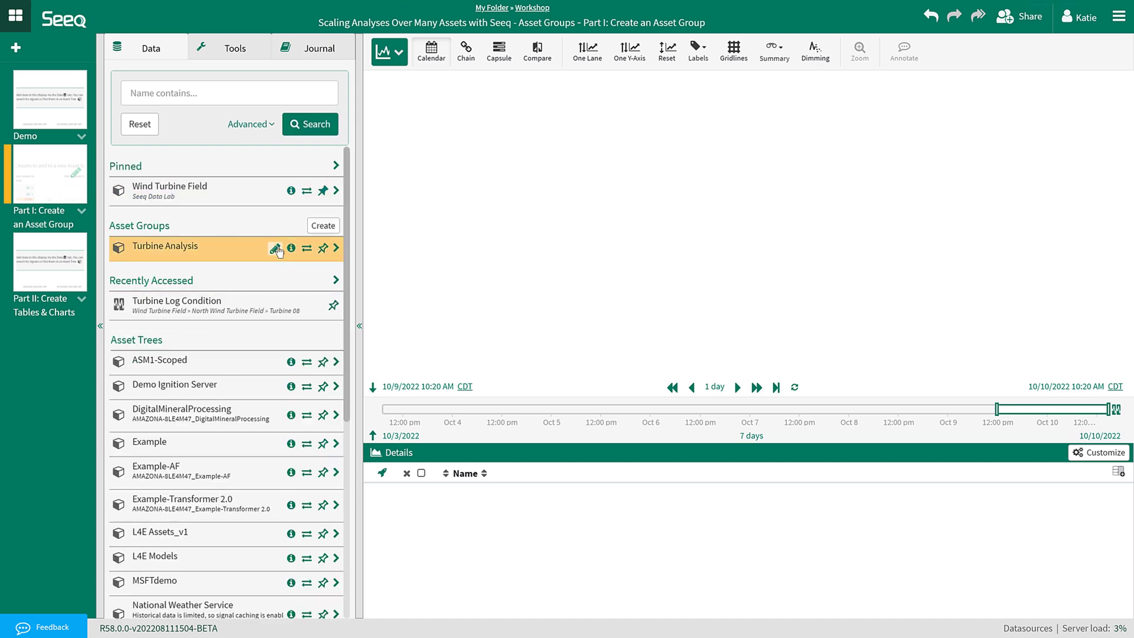
left_click(276, 248)
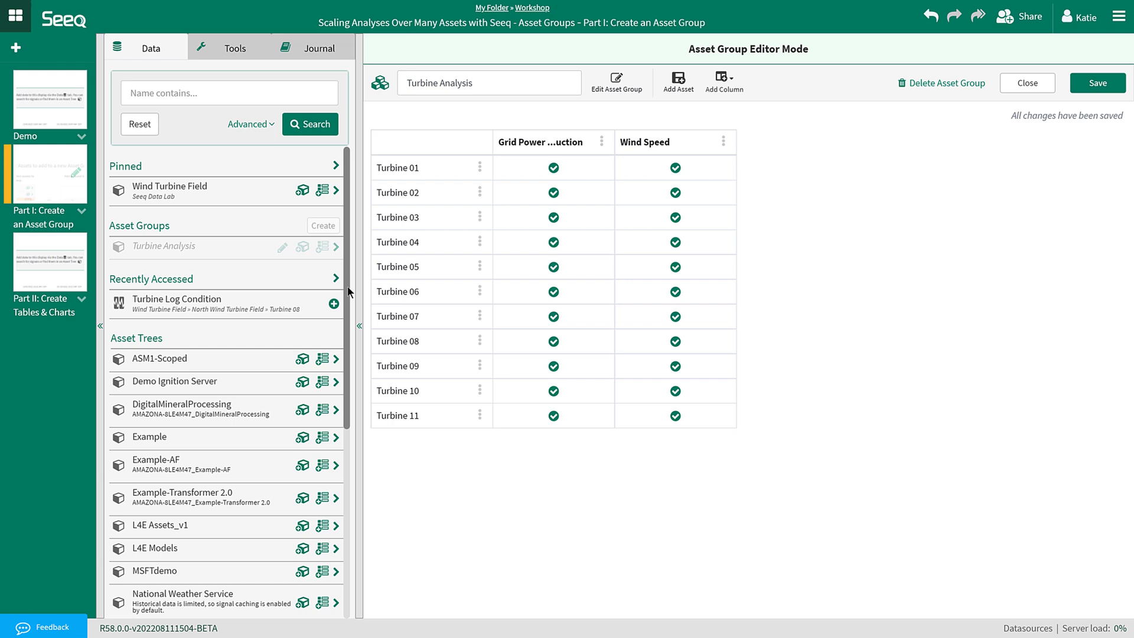
- Add a new asset to the Turbine Analysis group and name it Turbine 12
left_click(667, 87)
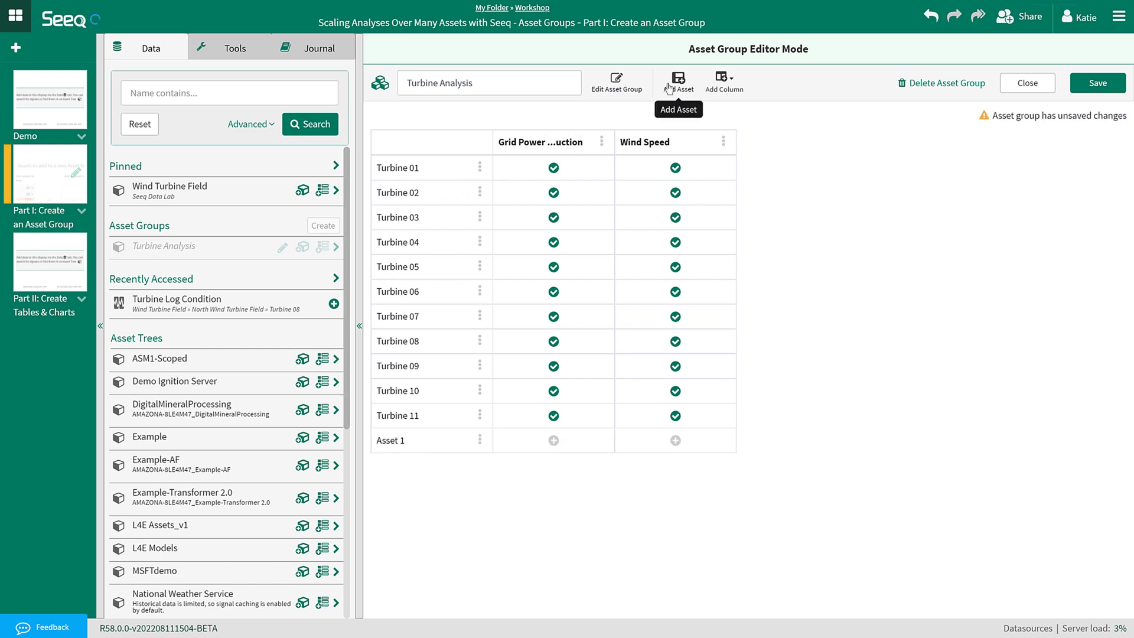
left_click(391, 440)
type("Turbine 12")
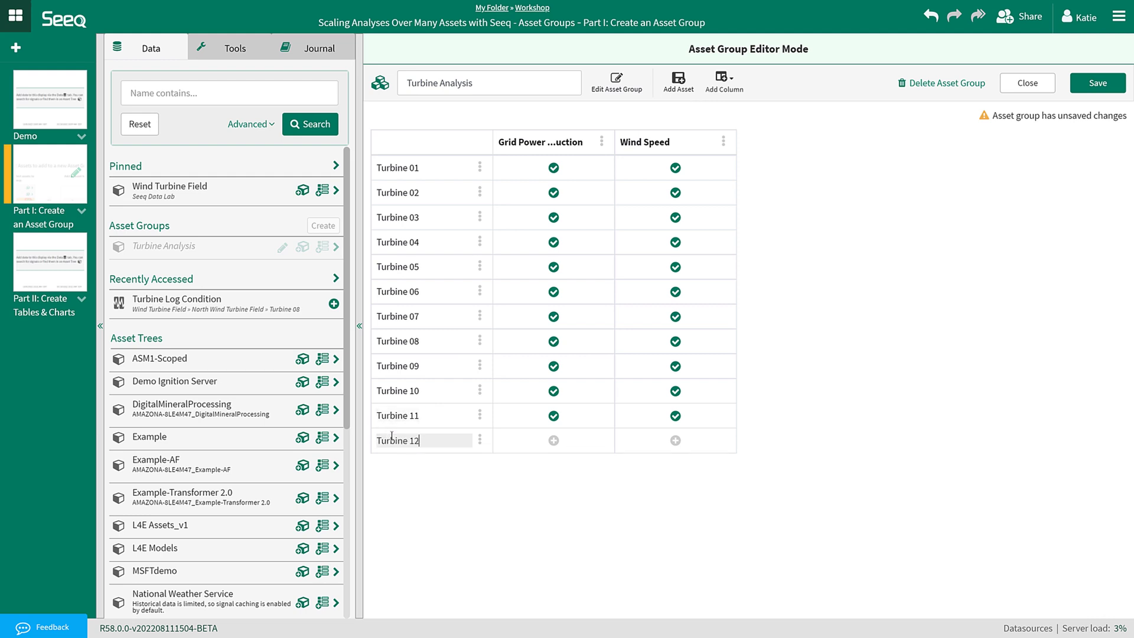
- Map Turbine 12's Grid Power Production and Wind Speed, using Turbine 12_Grid Power Production (kW) for the power signal, and save the group
left_click(553, 440)
left_click(608, 114)
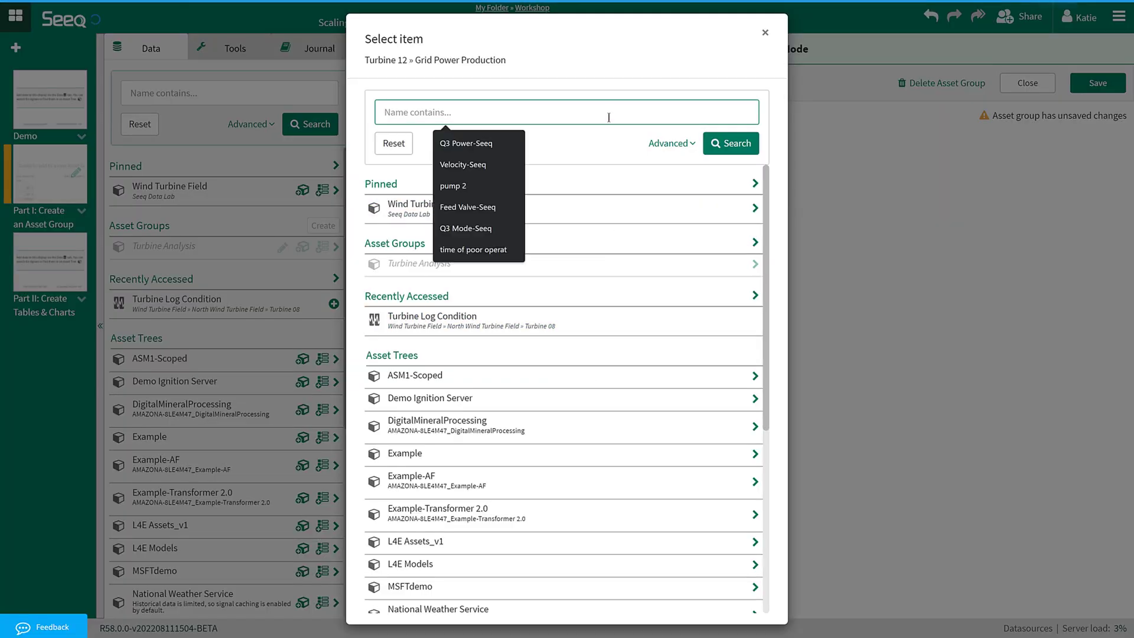
type("turbine 12_")
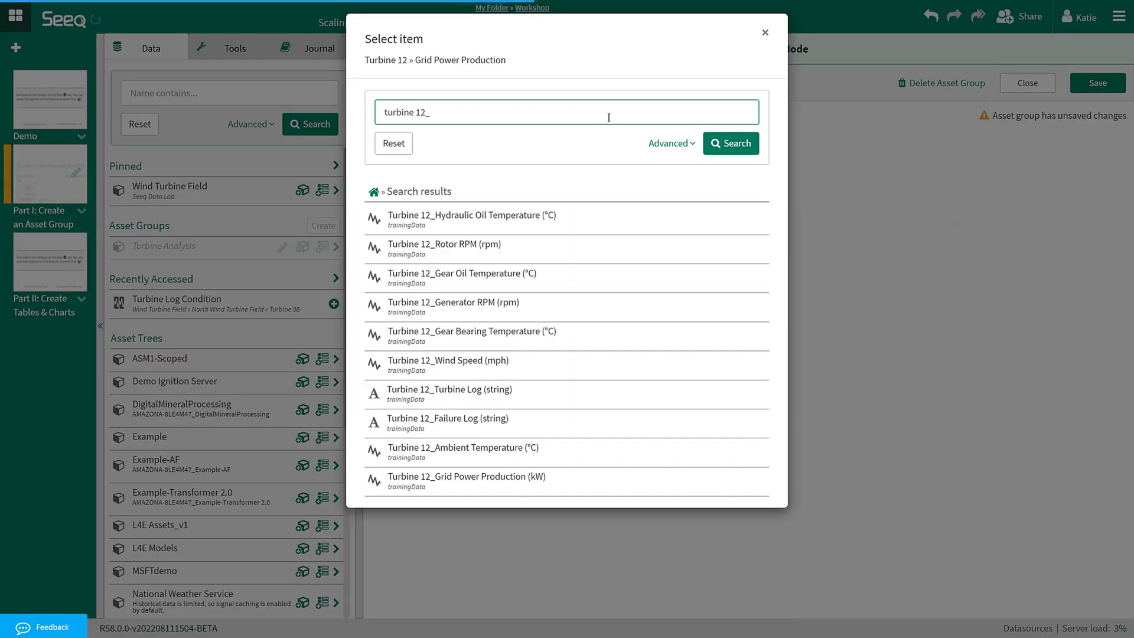
left_click(562, 488)
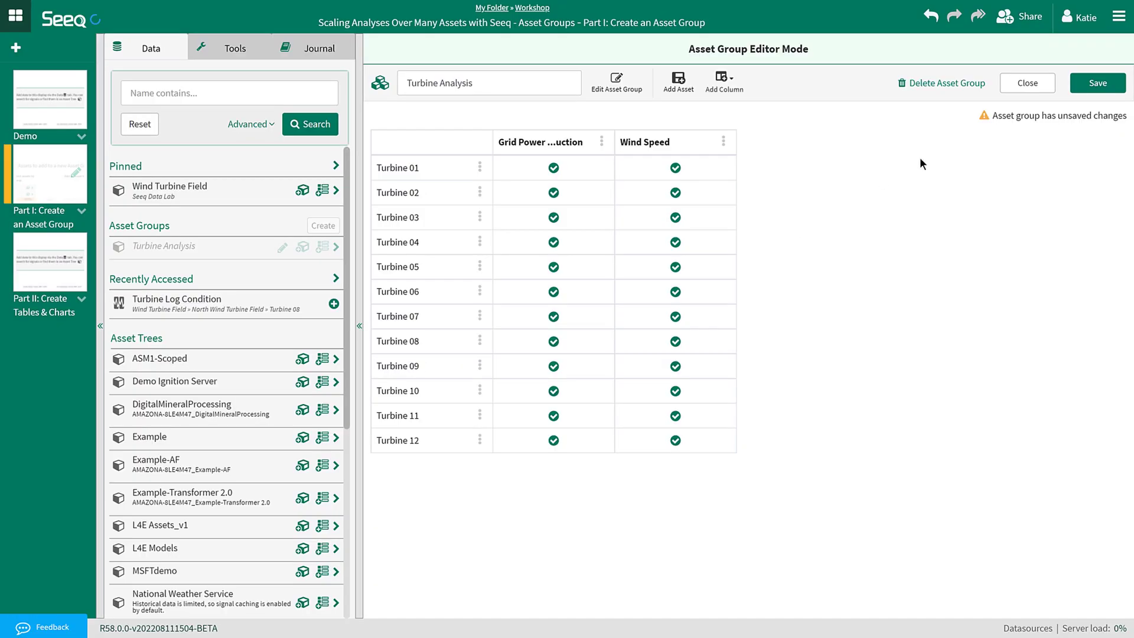
left_click(1075, 92)
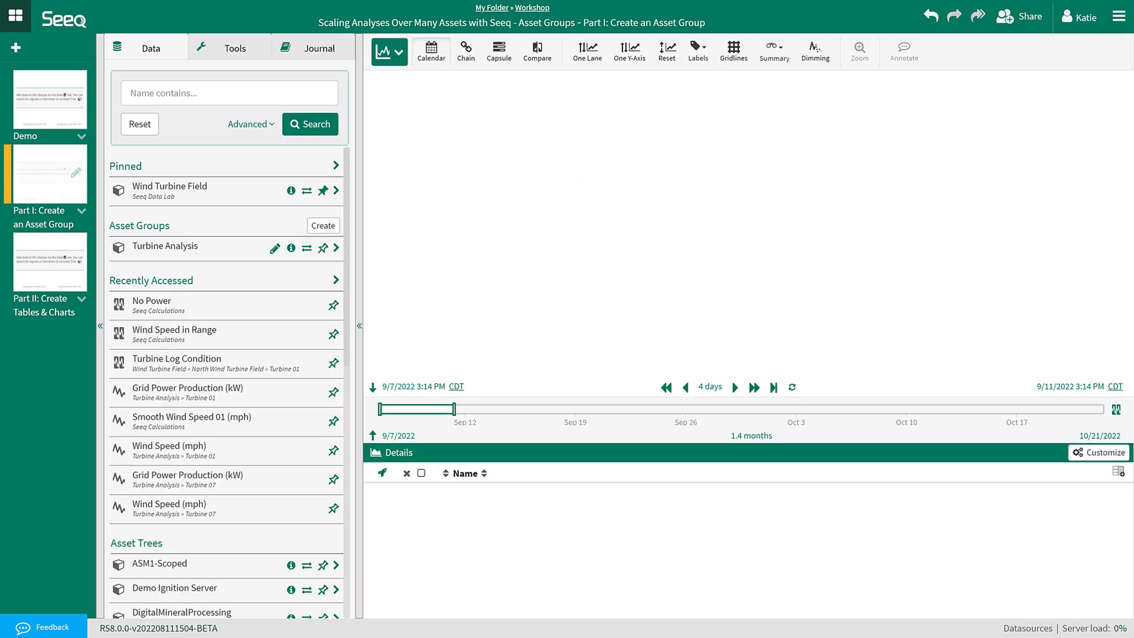
- Display the Wind Speed (mph) signal of Turbine 01 from the Turbine Analysis asset group in the trend
left_click(176, 253)
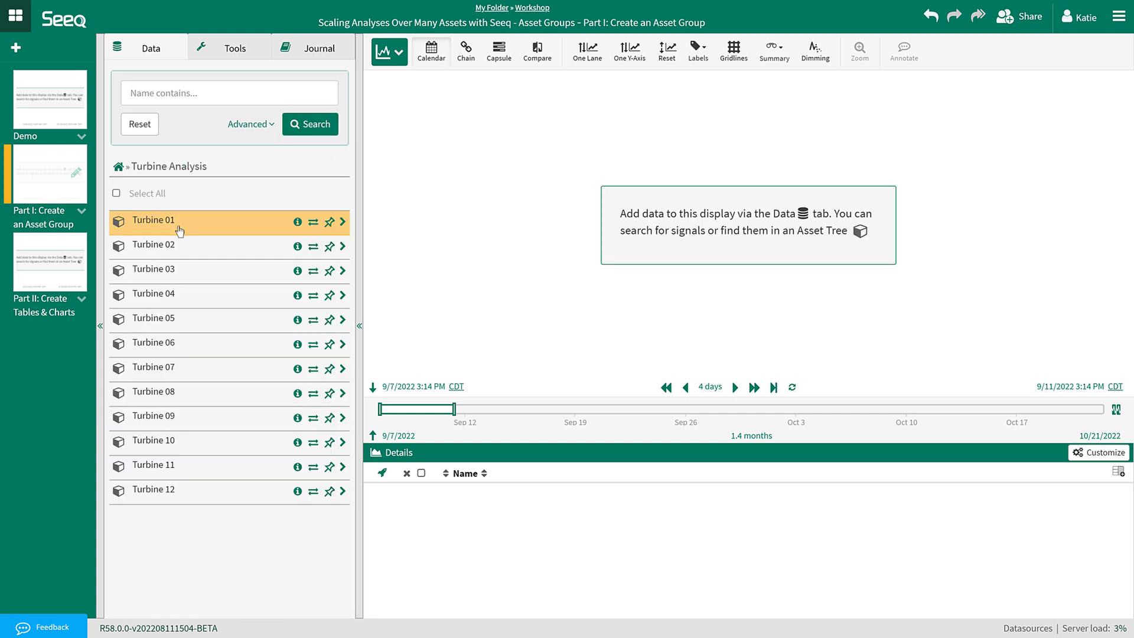
left_click(180, 231)
left_click(174, 253)
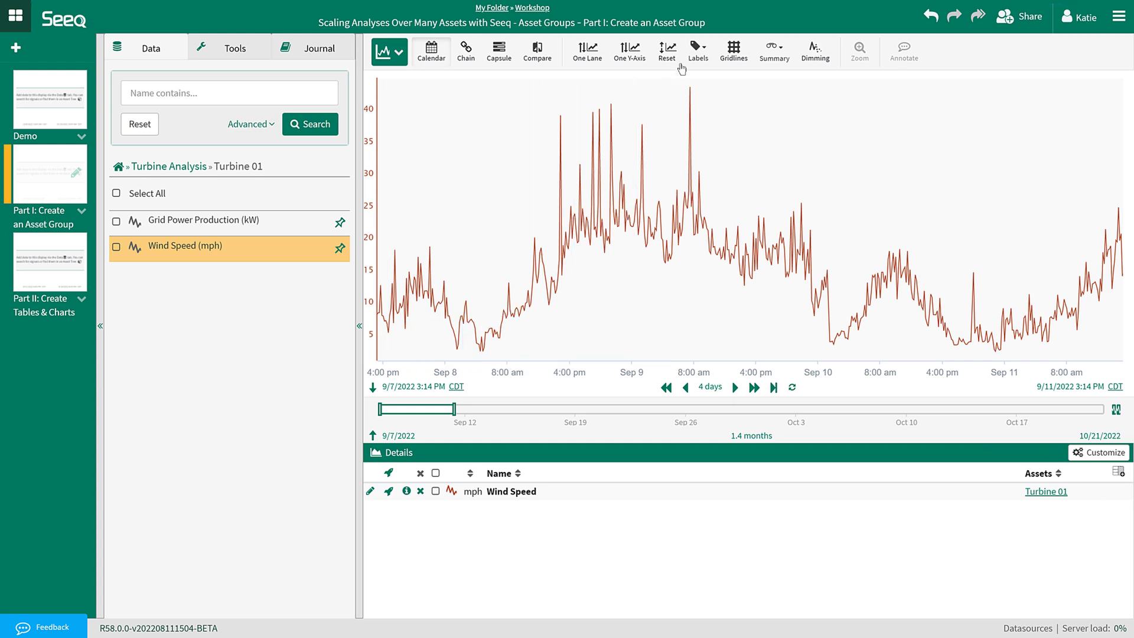
- Show the signal name labels in the trend lanes
left_click(697, 53)
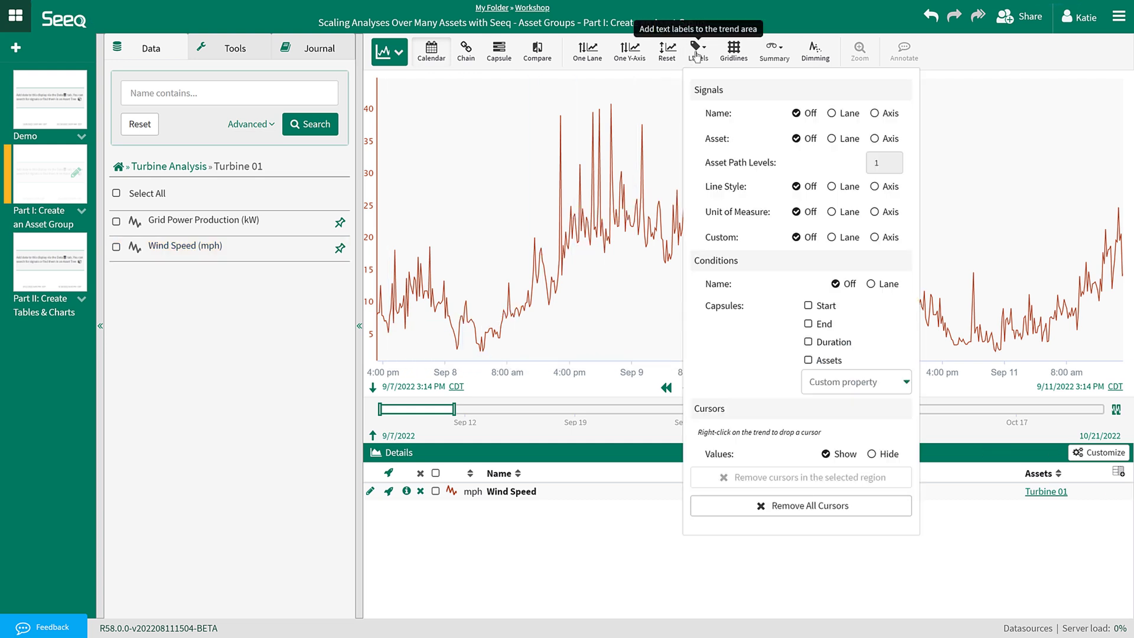
left_click(831, 113)
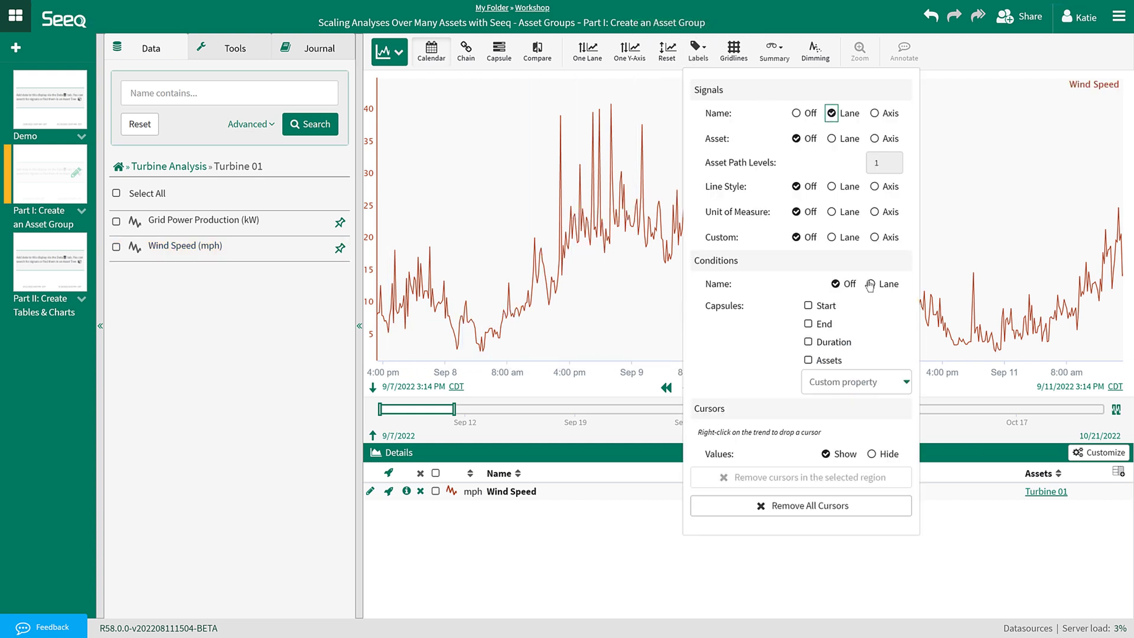
left_click(937, 270)
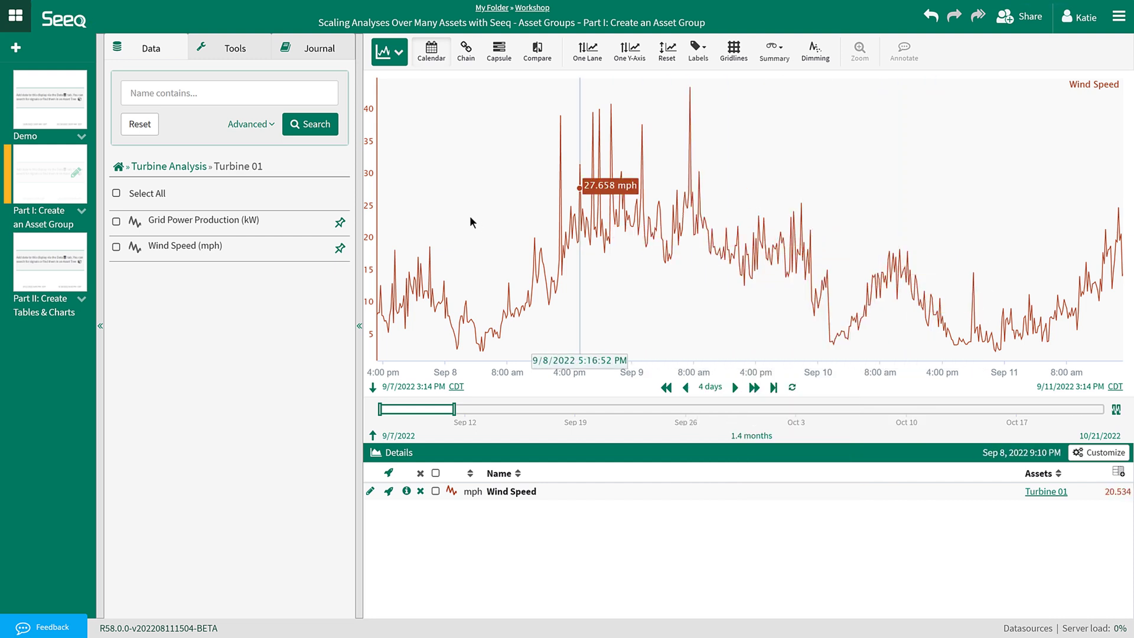
- Create a Signal Smoothing calculation named Wind Speed Smooth 01 on Turbine 01's Wind Speed, using Seeq Agile with a 45-minute smoothing window
left_click(230, 48)
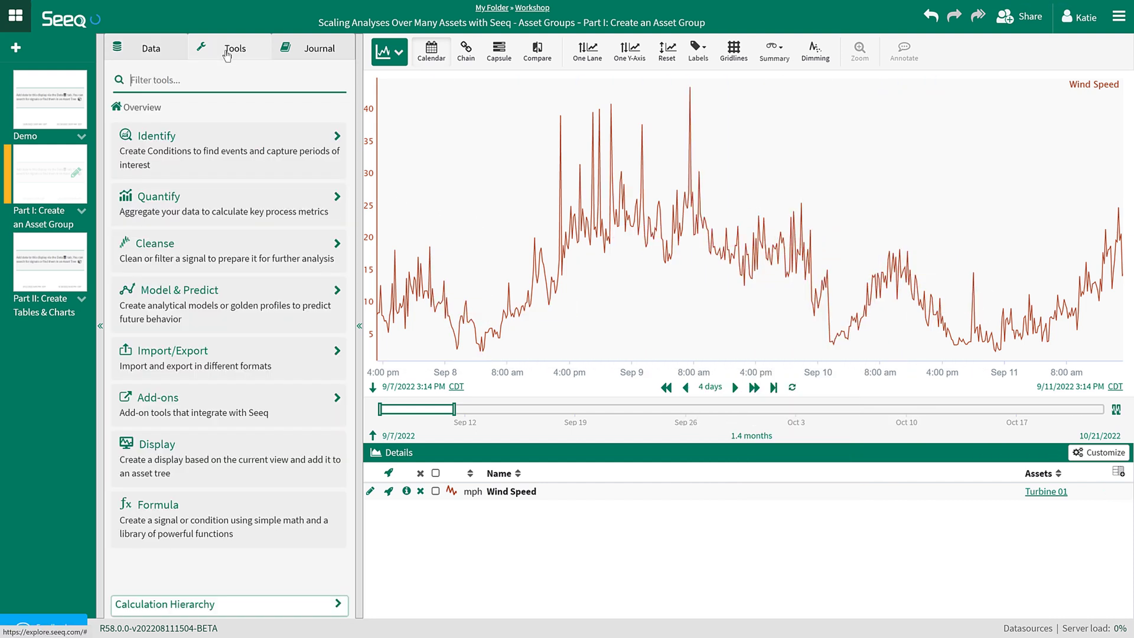
left_click(213, 248)
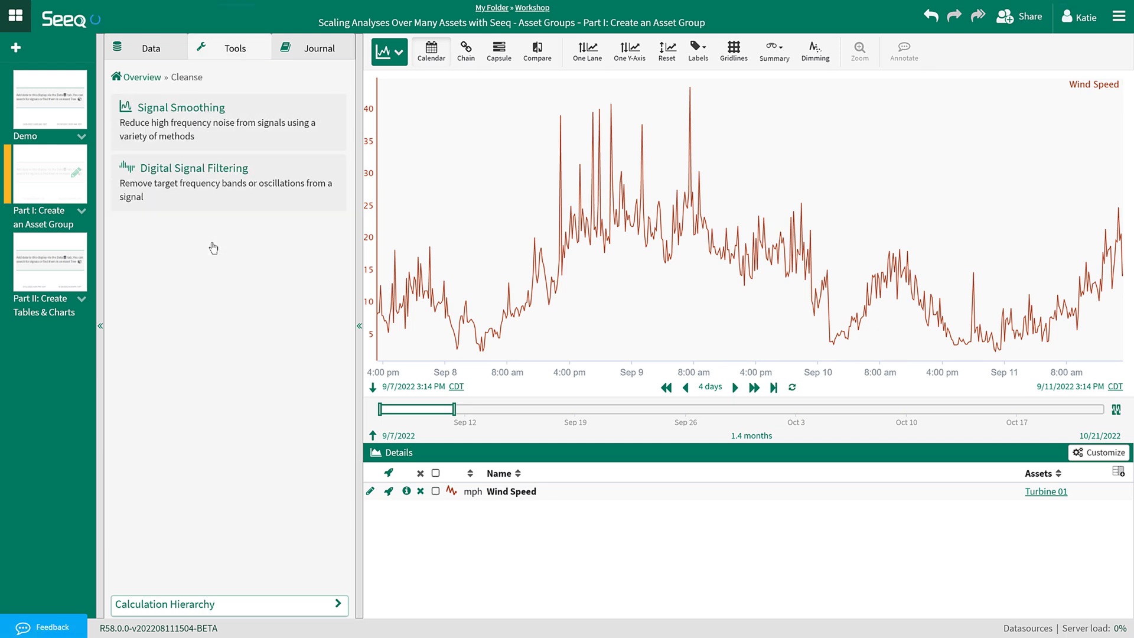
left_click(213, 143)
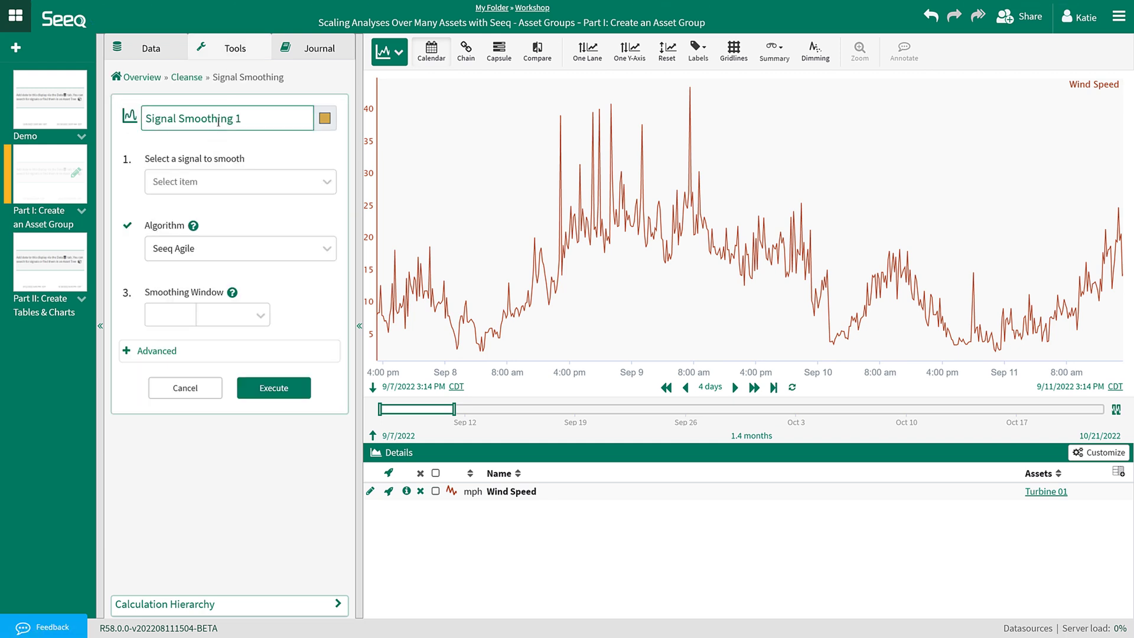
type("Wind Speed S")
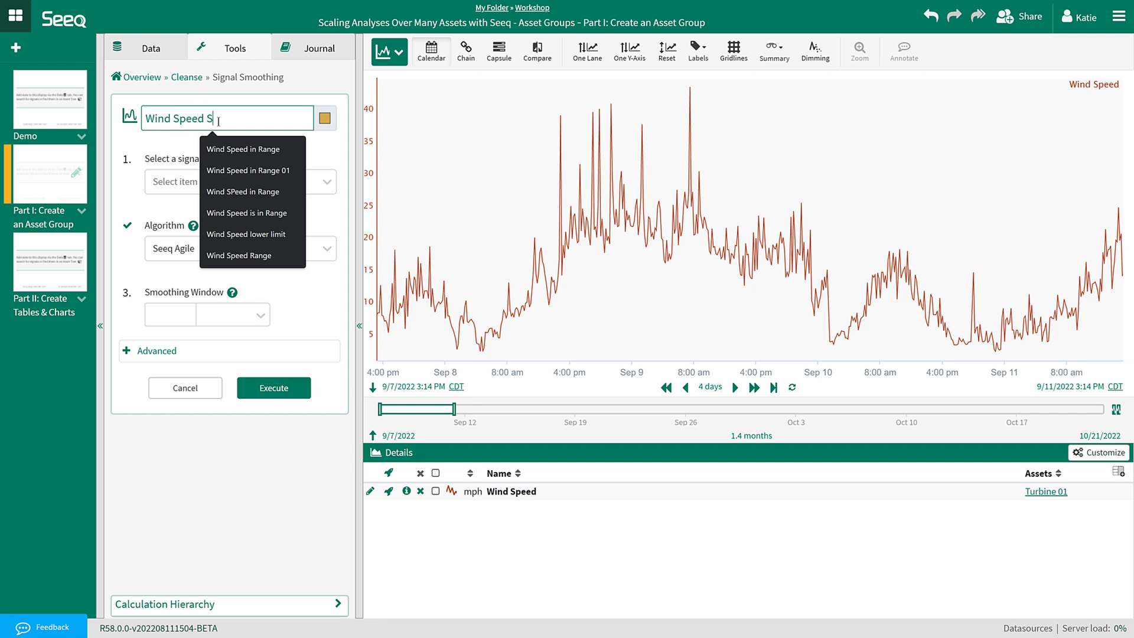
type("mooth 01")
left_click(234, 183)
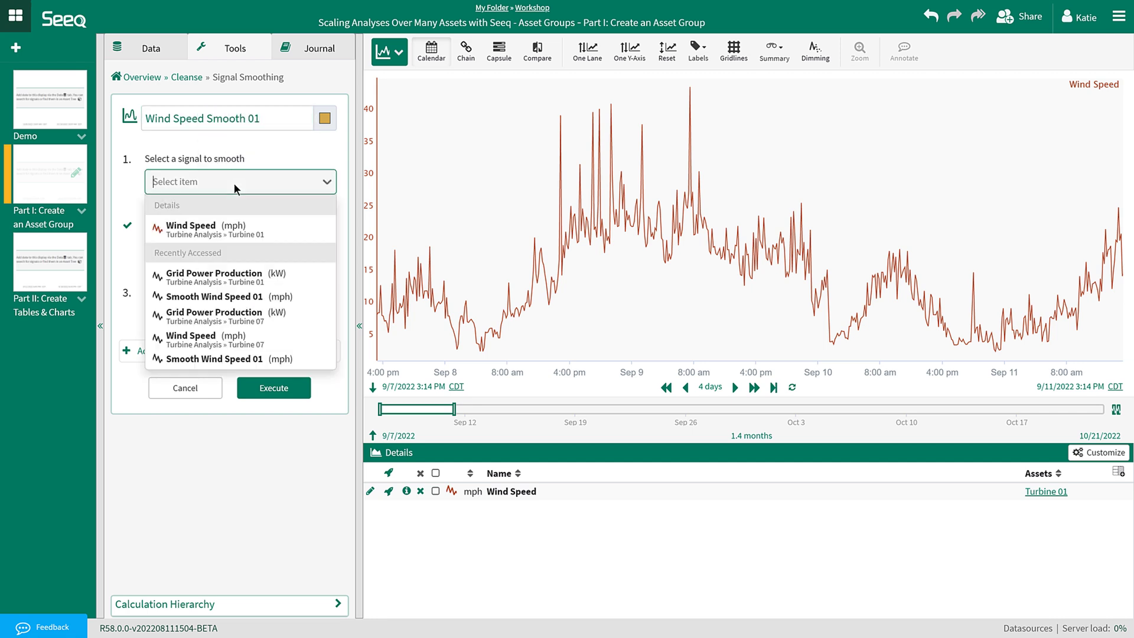
left_click(189, 224)
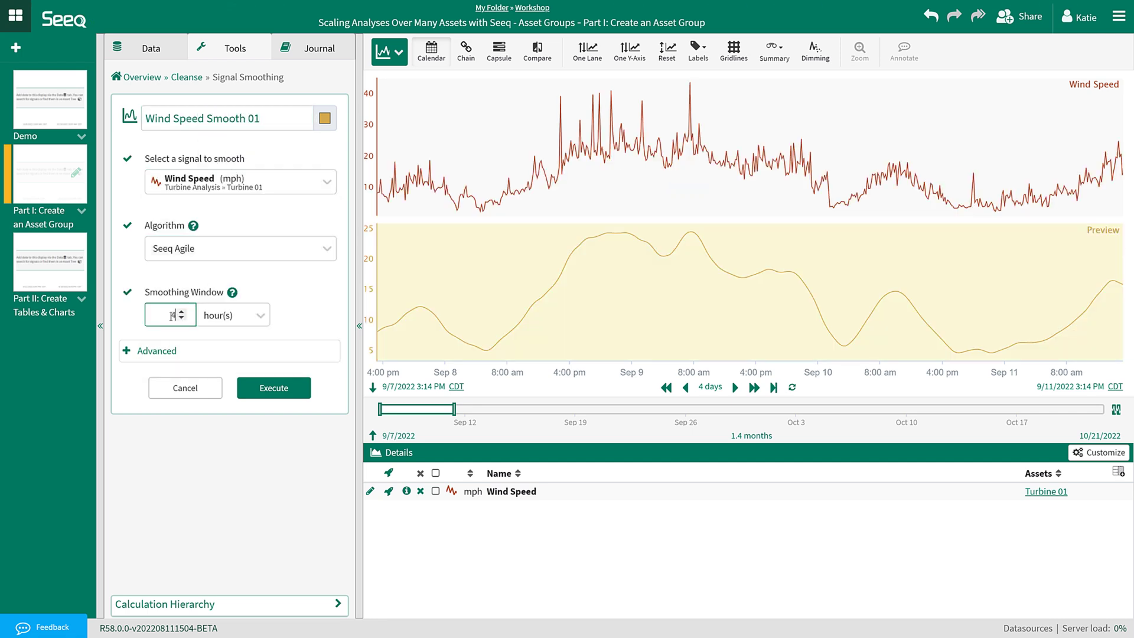
left_click(233, 315)
left_click(218, 364)
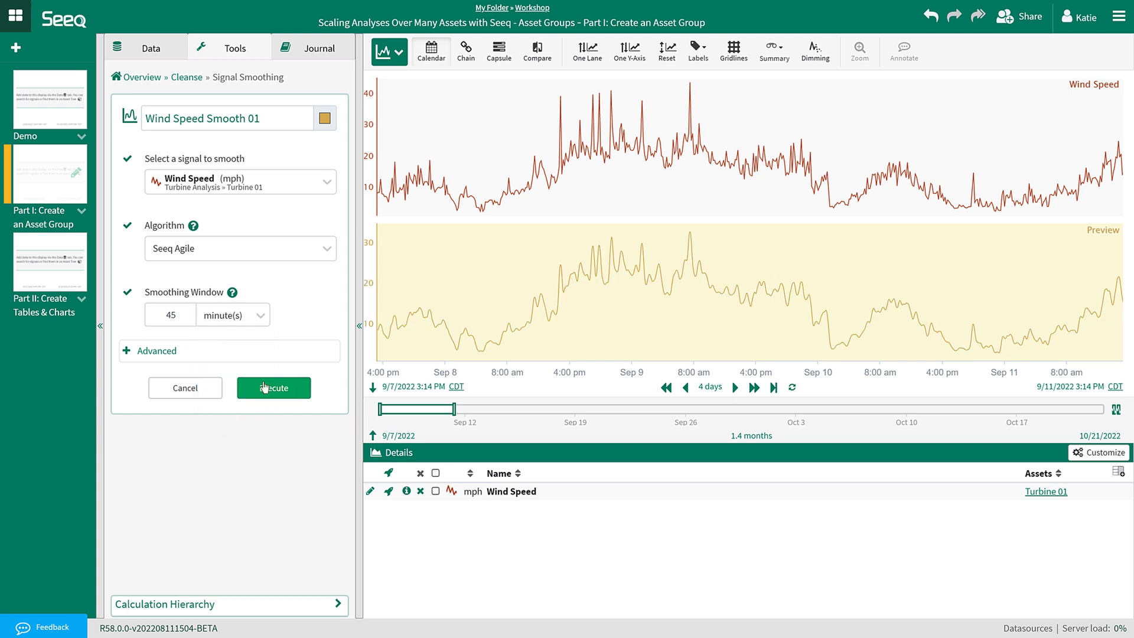
left_click(264, 387)
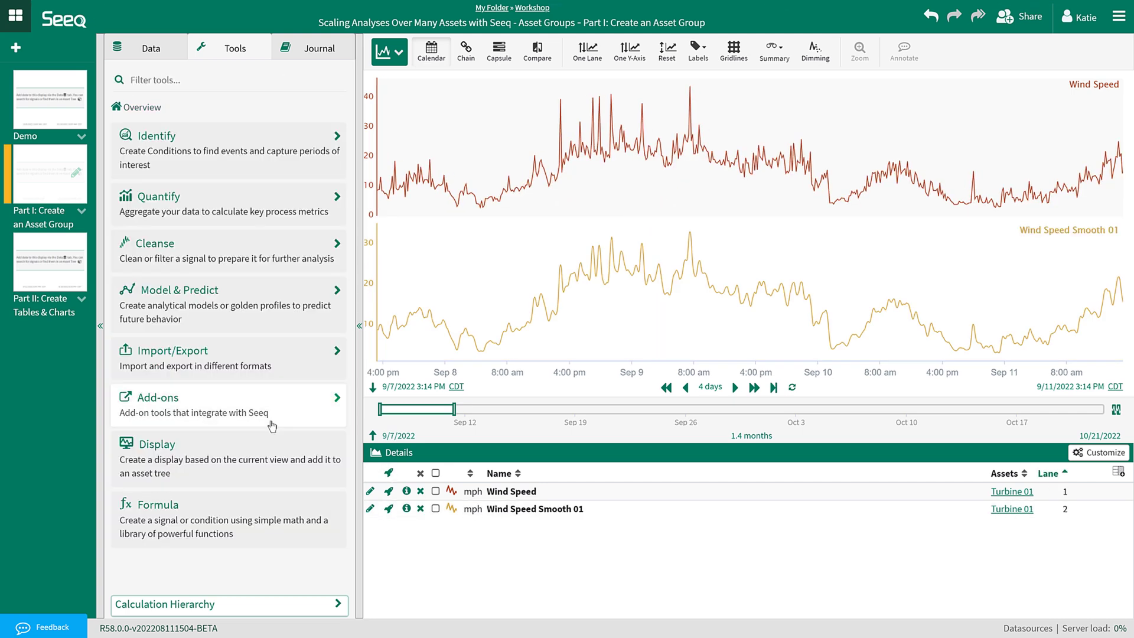
- Edit the Turbine Analysis asset group and start a calculated item based on the existing Seeq item Wind Speed Smooth 01
left_click(165, 54)
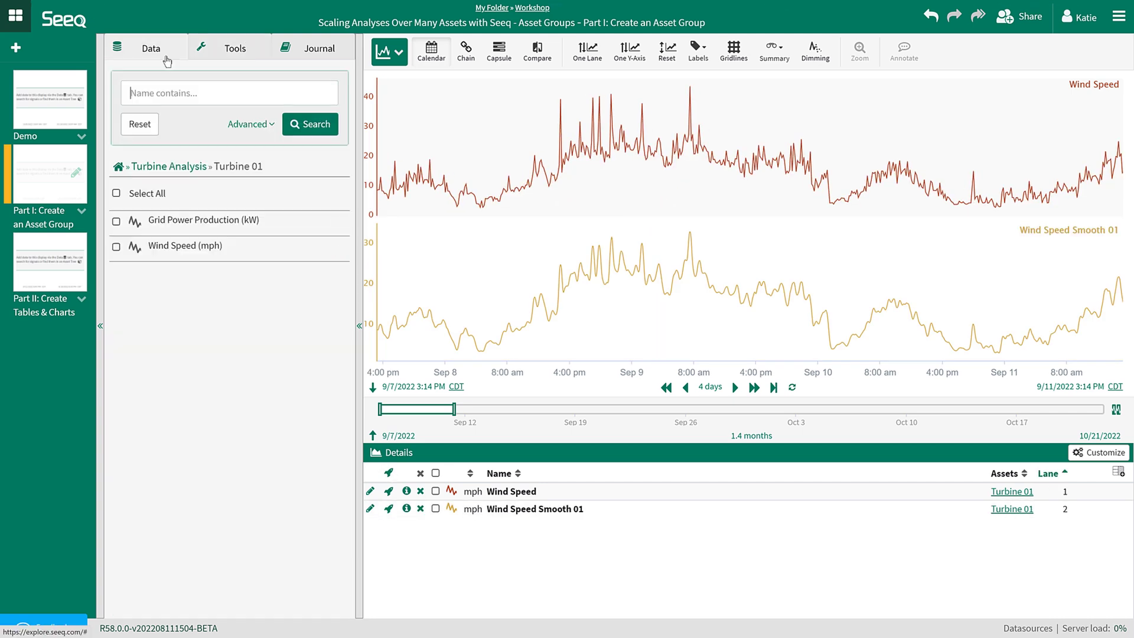
left_click(140, 124)
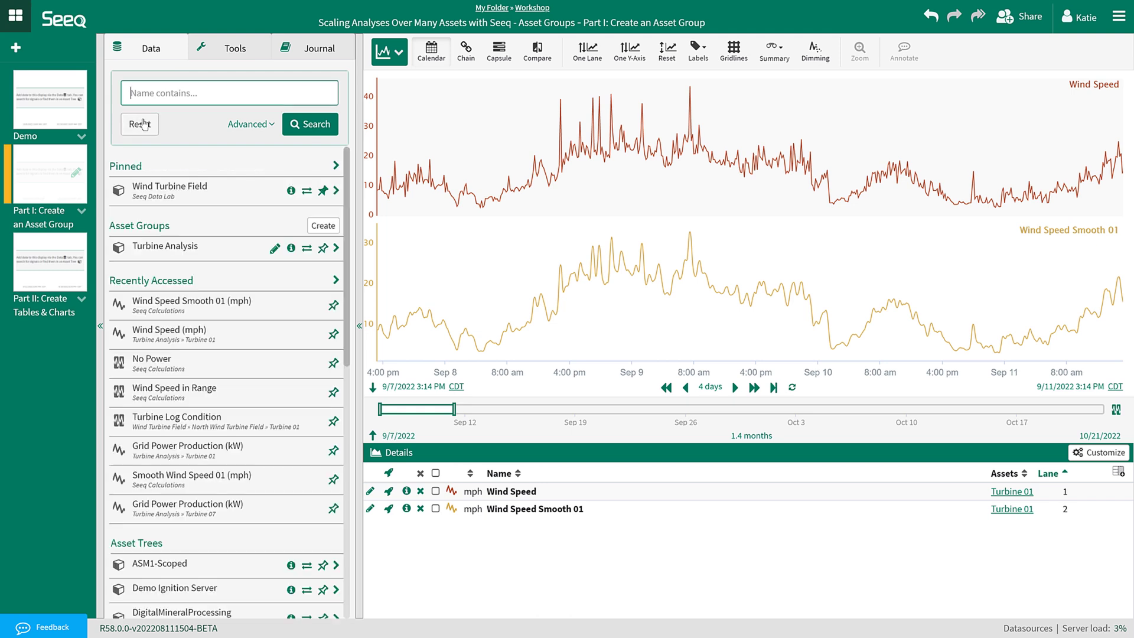
left_click(275, 247)
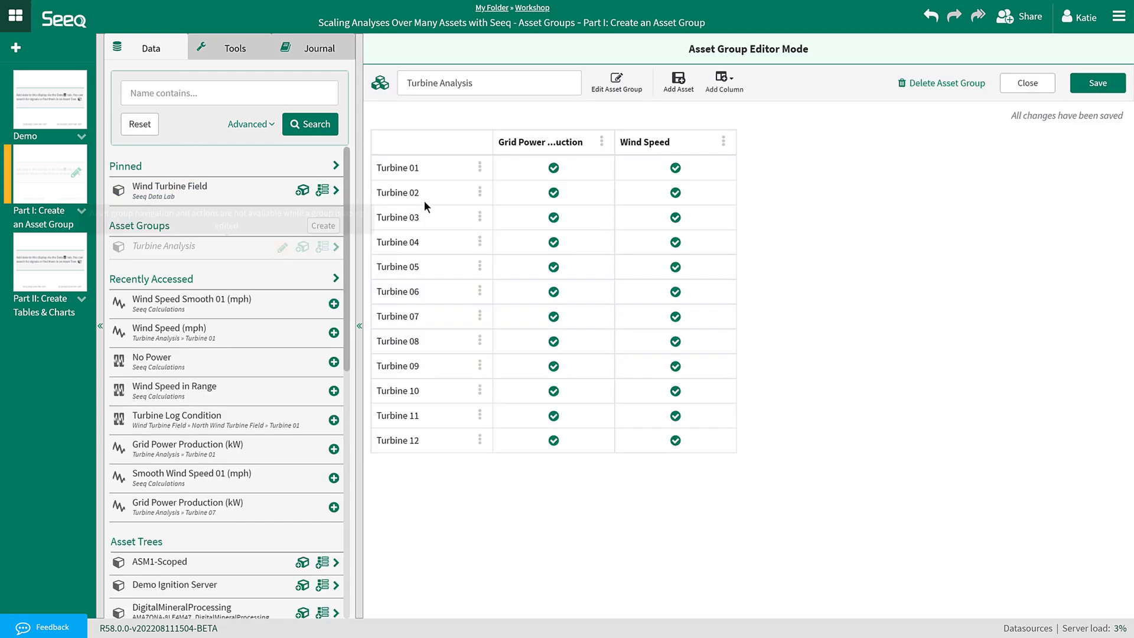
left_click(721, 83)
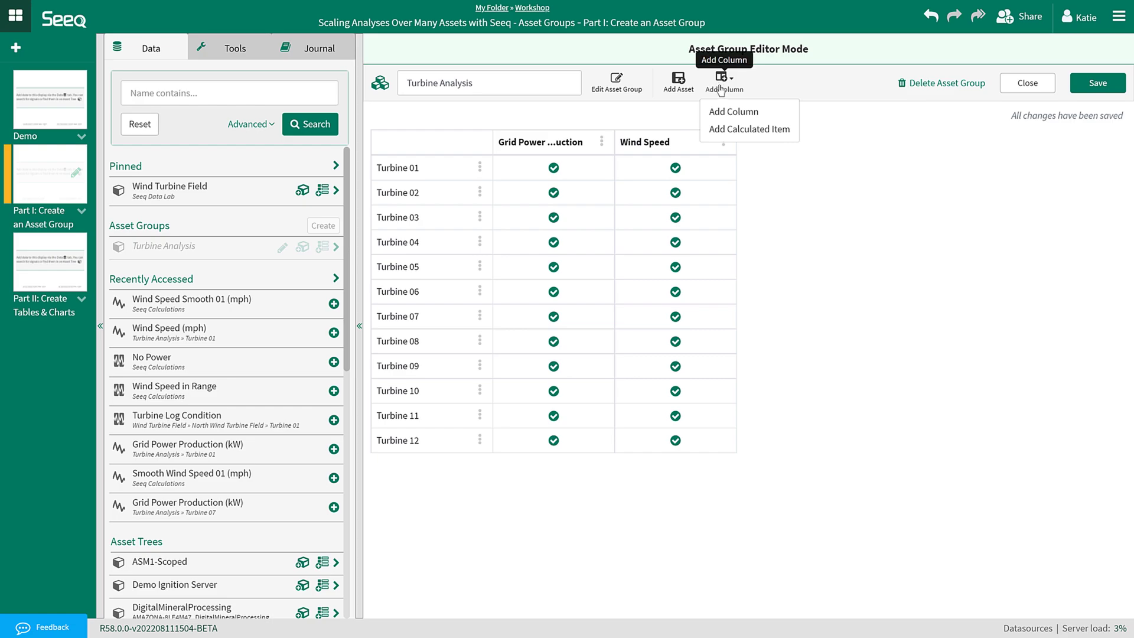
left_click(738, 129)
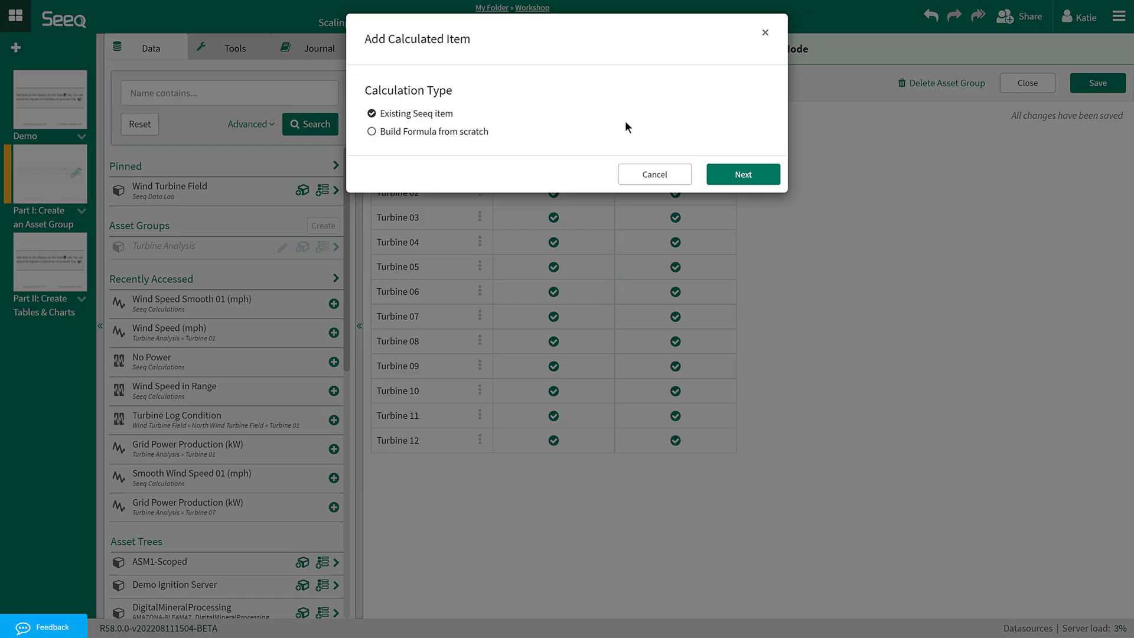
left_click(715, 174)
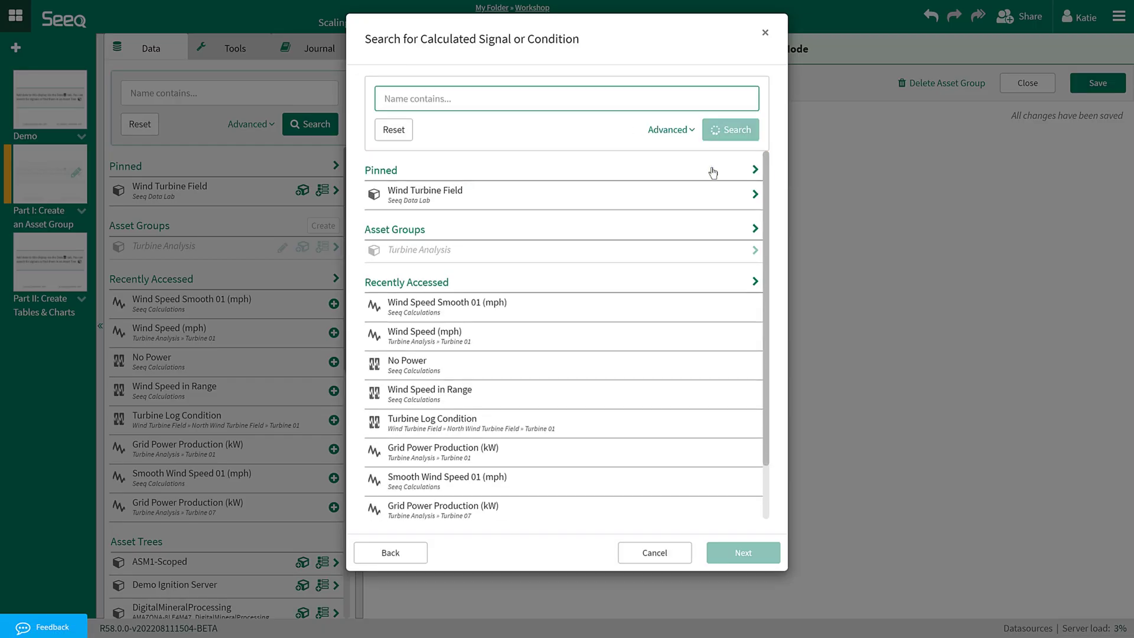
left_click(681, 314)
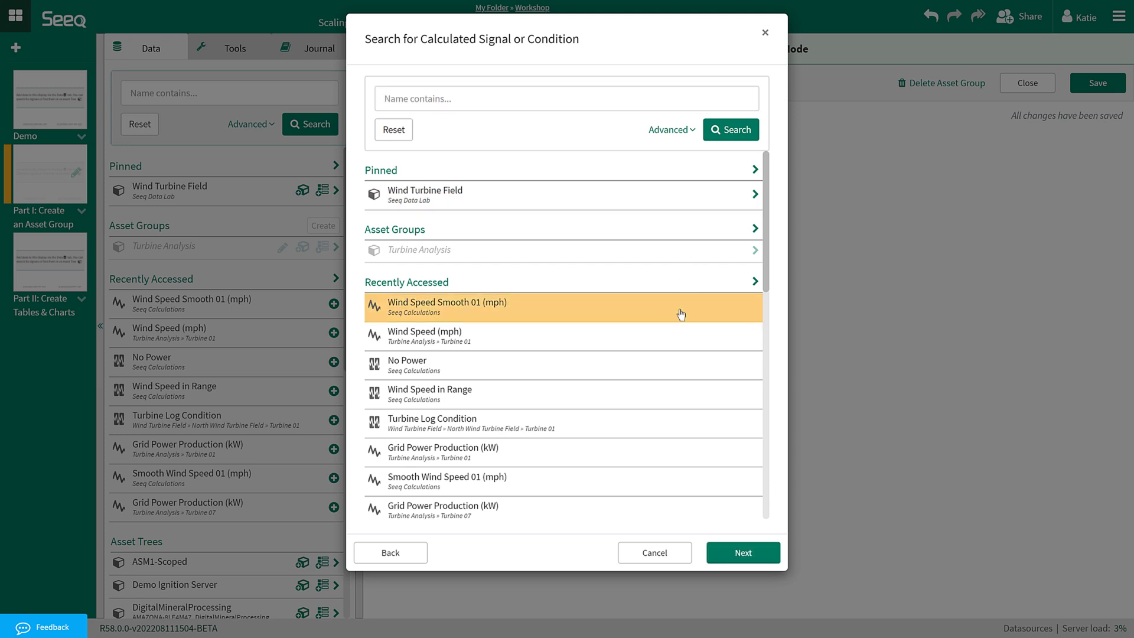
left_click(736, 553)
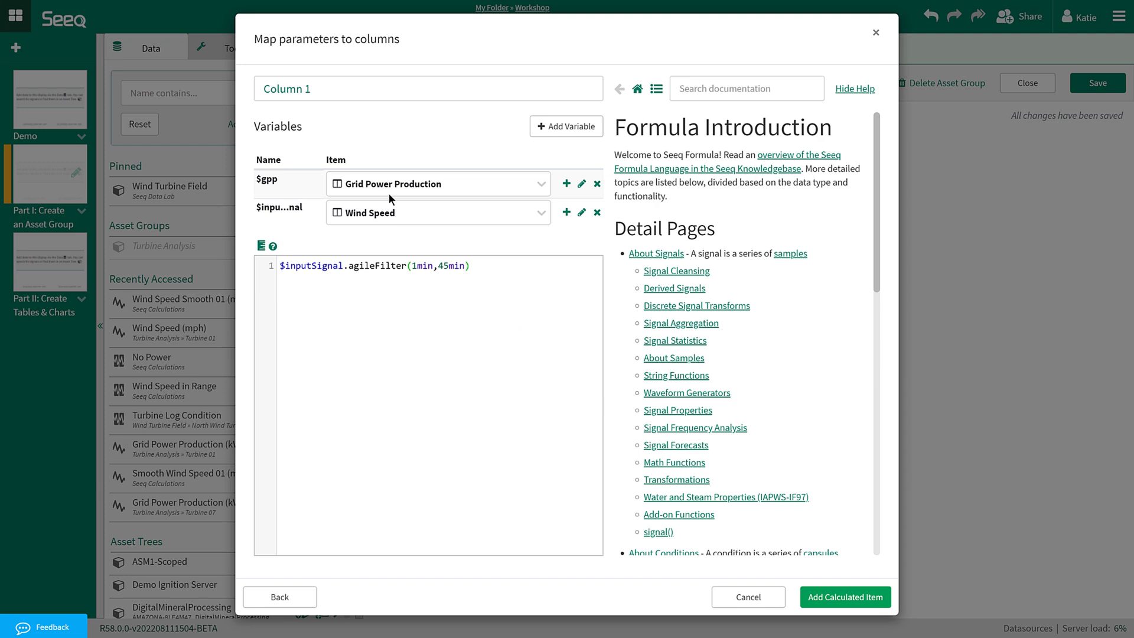
- Name the calculated column Smooth Wind Speed, map its input signal to the Wind Speed column, and add it to the group
left_click_drag(312, 89, 222, 88)
type("Sm")
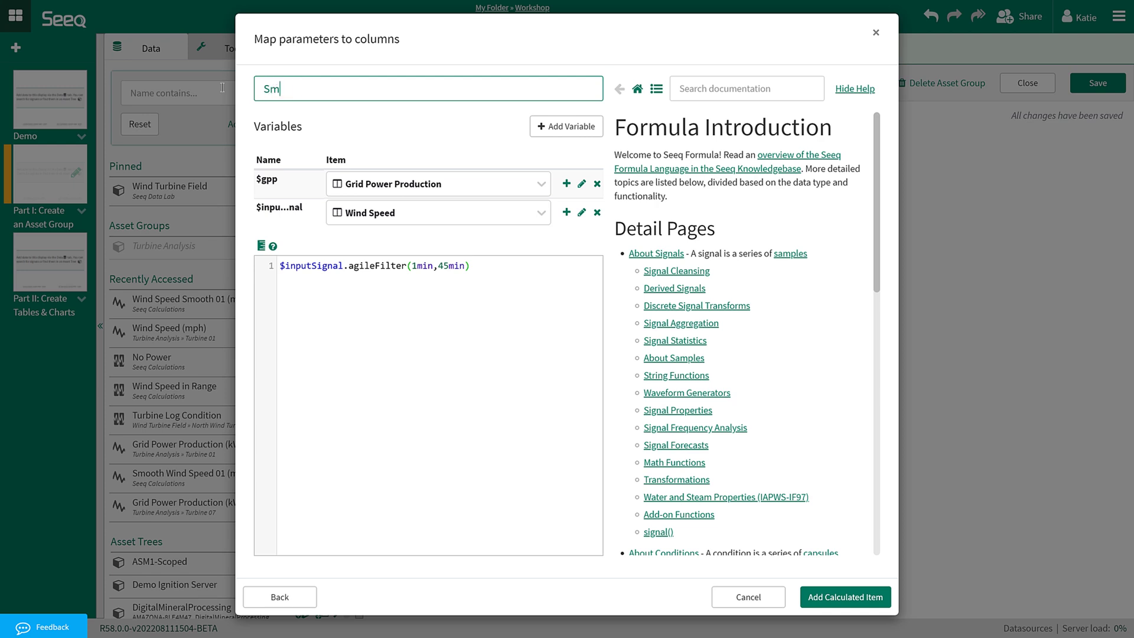
type("ooth Wind Speed")
left_click(361, 211)
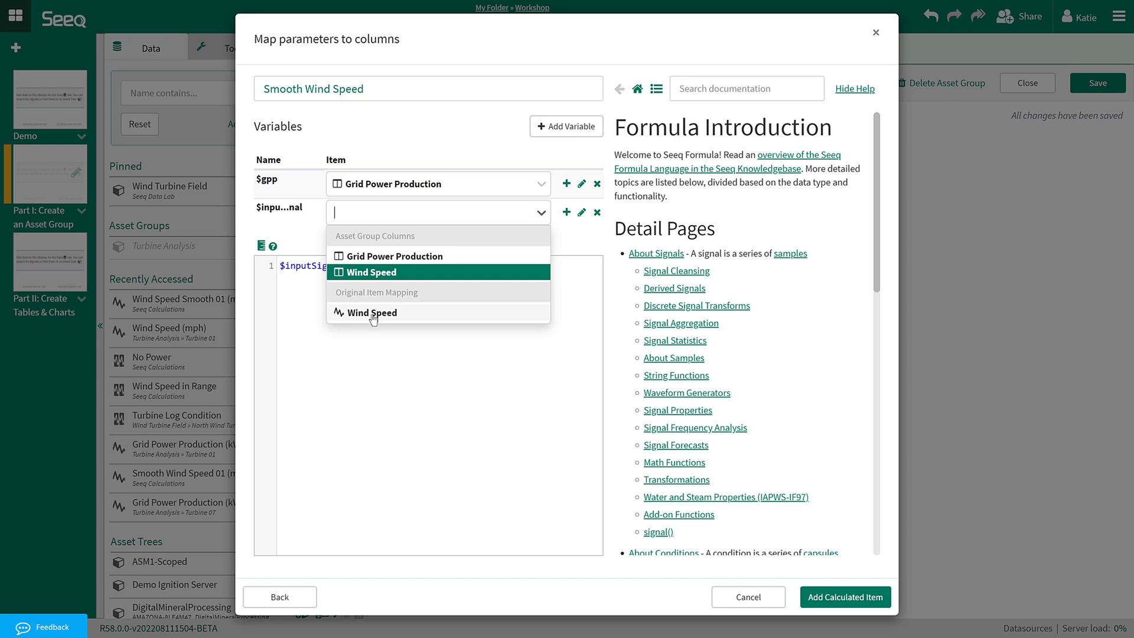
left_click(372, 272)
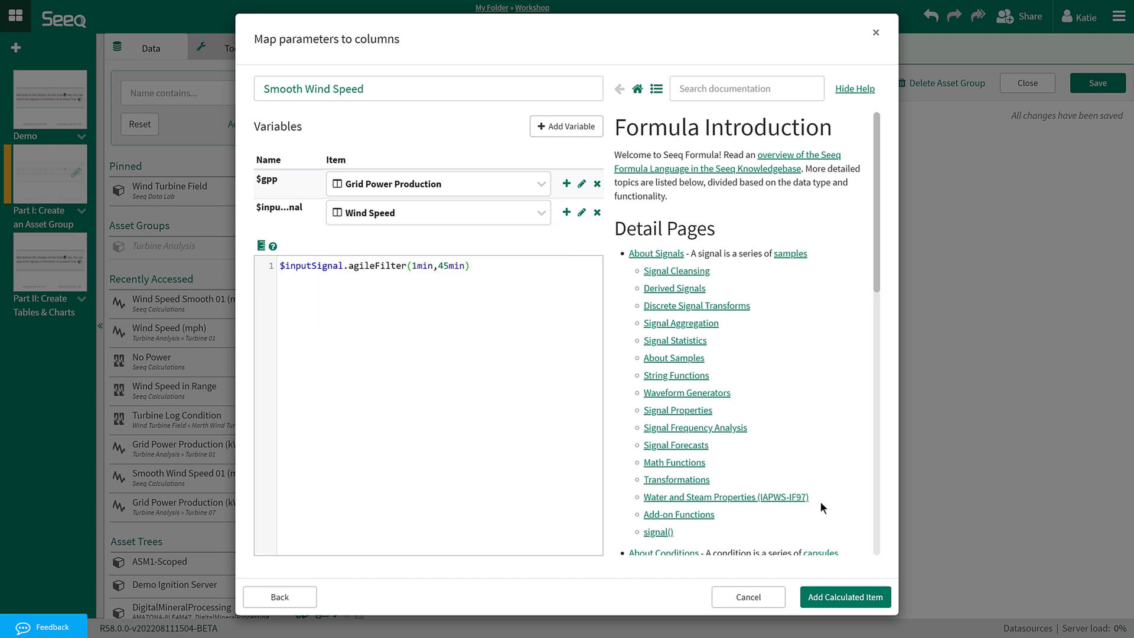
left_click(861, 596)
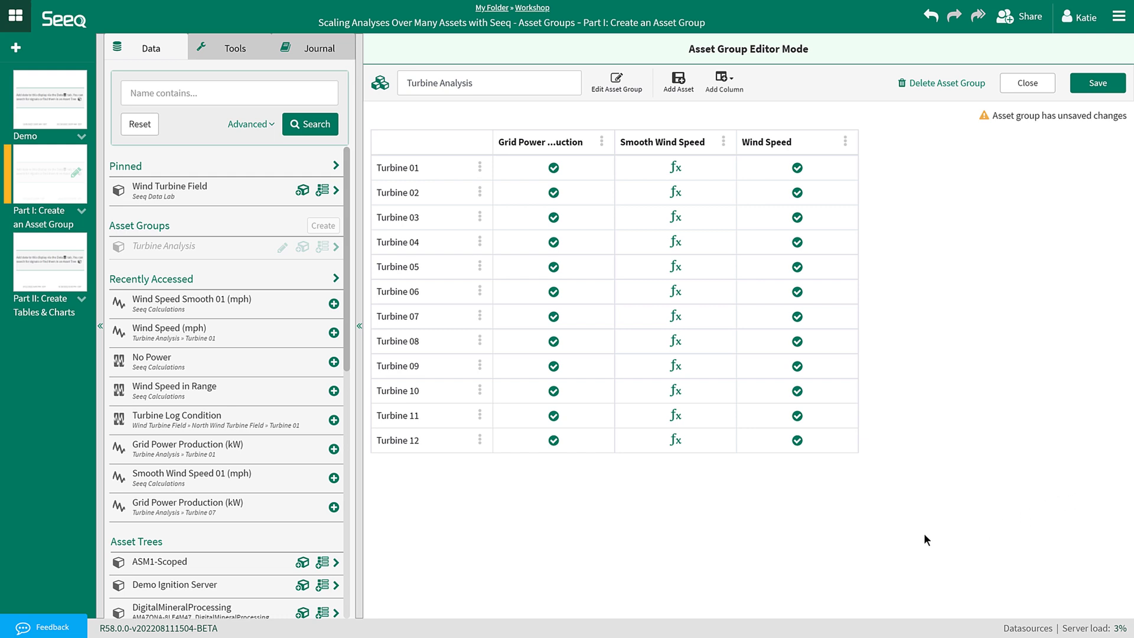
- Review Turbine 03's Smooth Wind Speed formula details and save the Turbine Analysis asset group
left_click(674, 217)
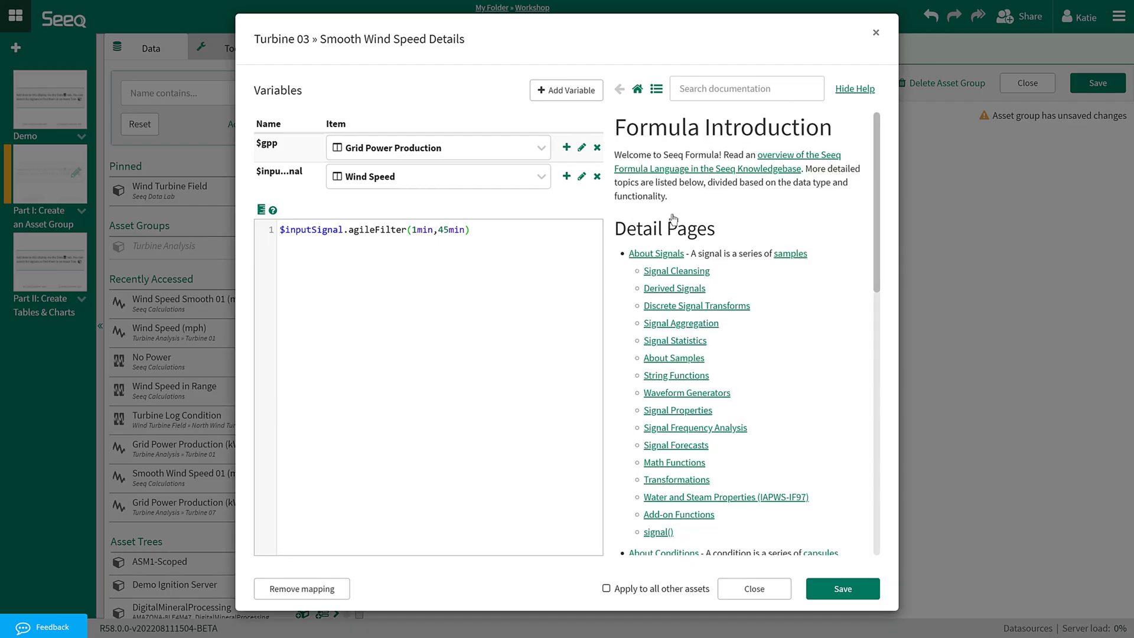
left_click(766, 587)
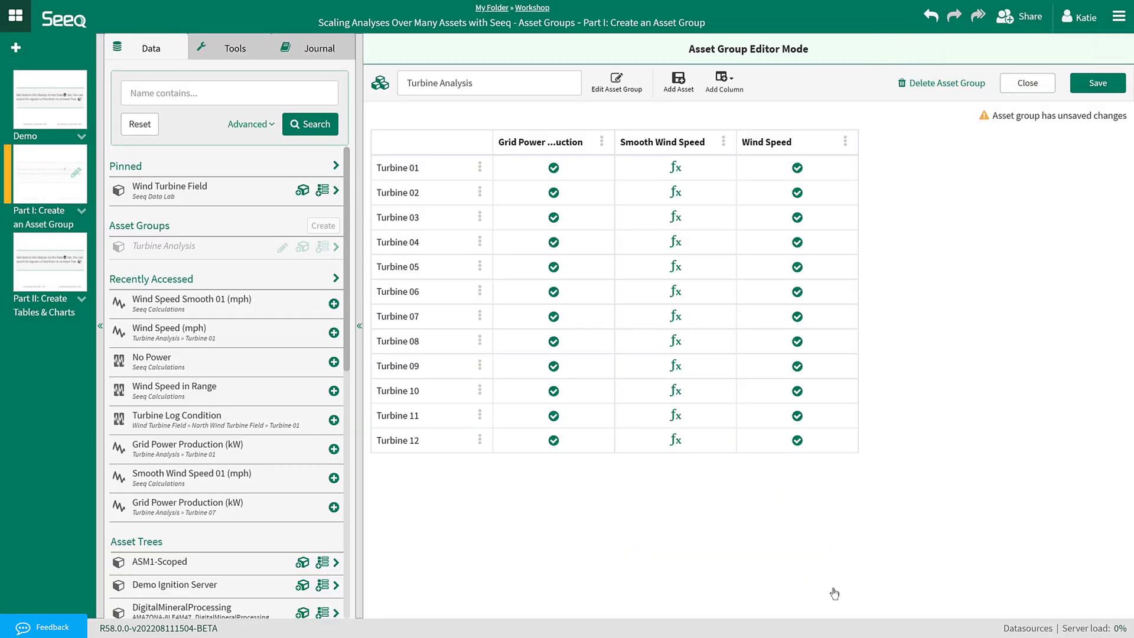
left_click(1084, 82)
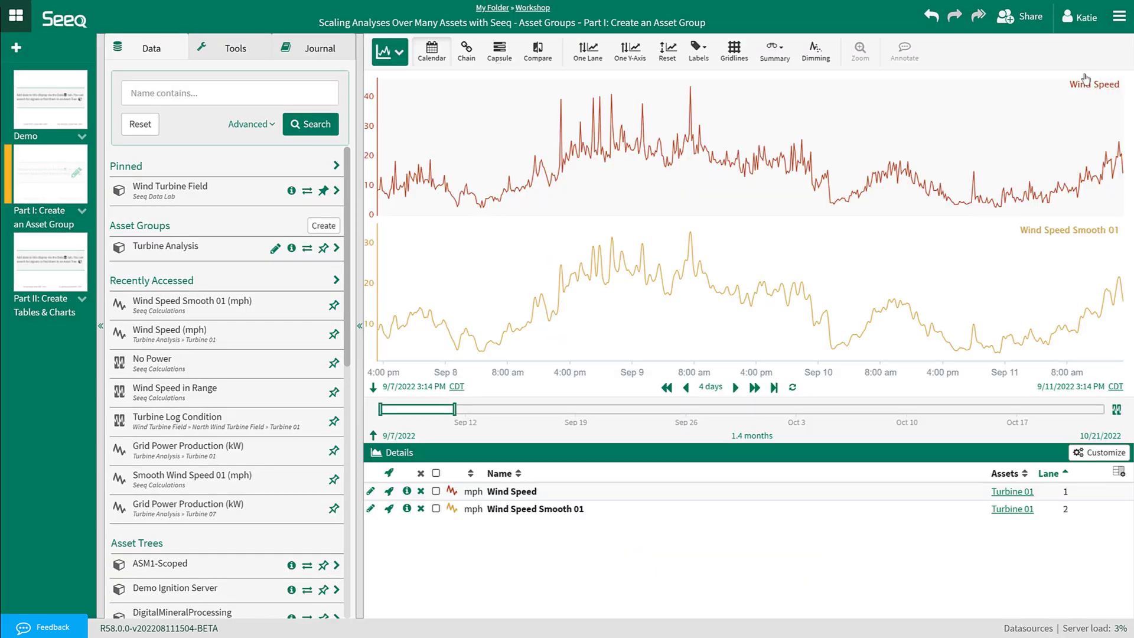
- Display Turbine 01's Smooth Wind Speed (mph) from the Turbine Analysis group and remove Wind Speed Smooth 01 from the trend
left_click(227, 246)
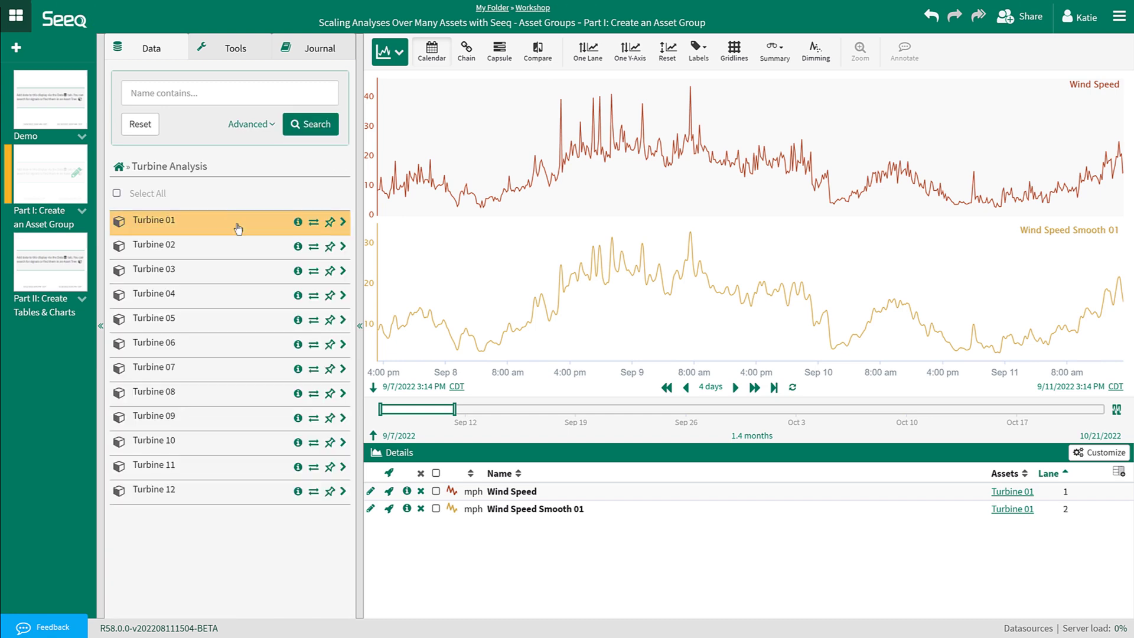
left_click(236, 224)
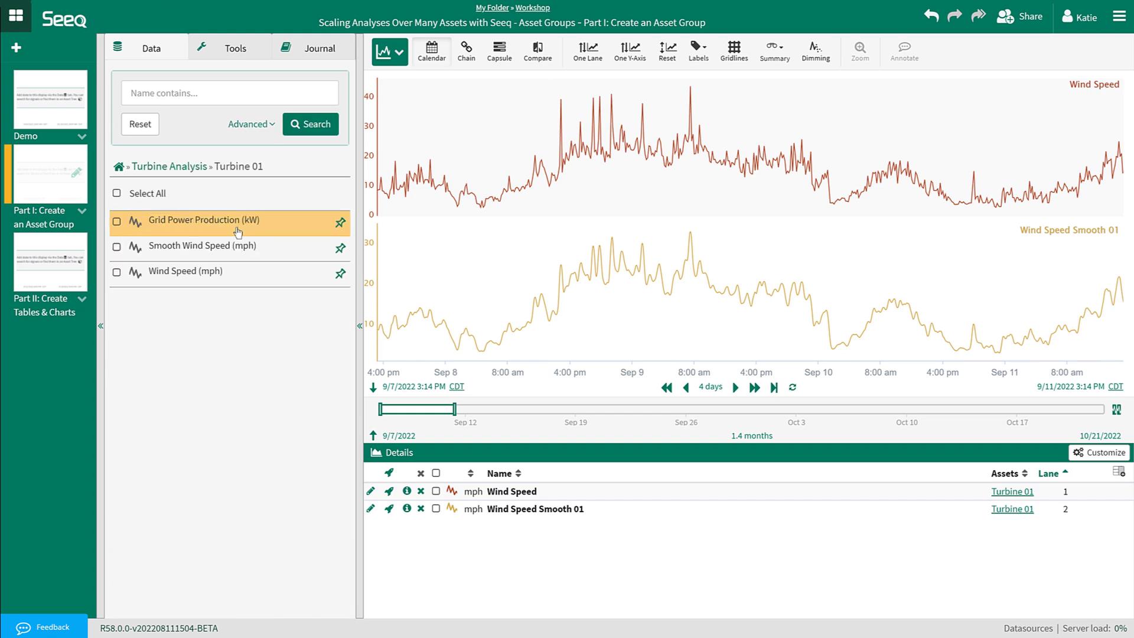
left_click(236, 248)
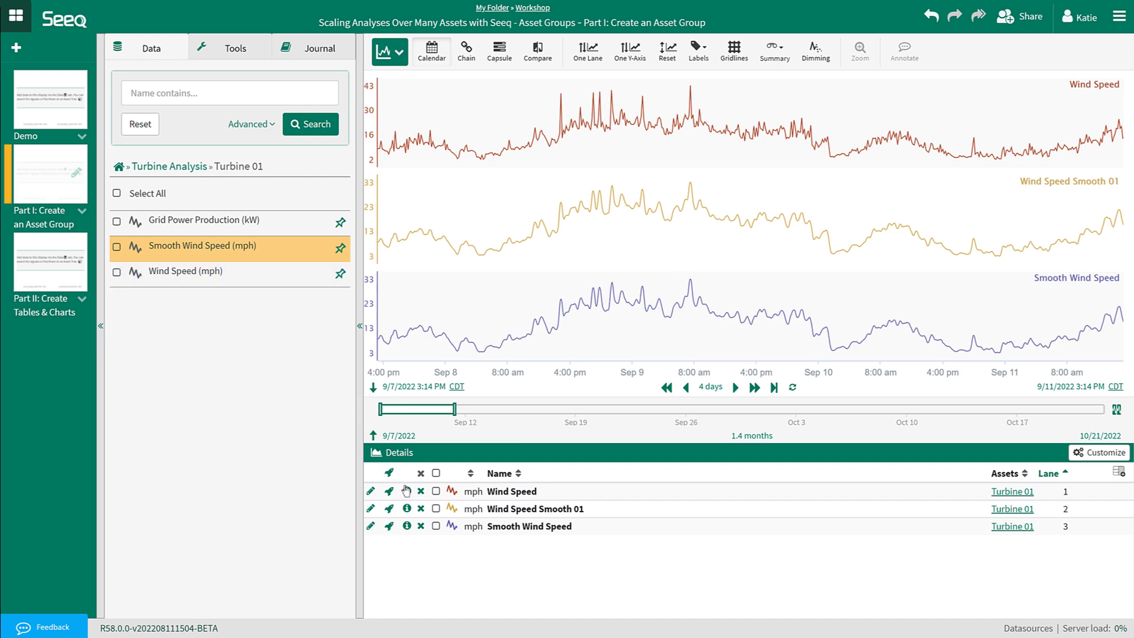
left_click(420, 509)
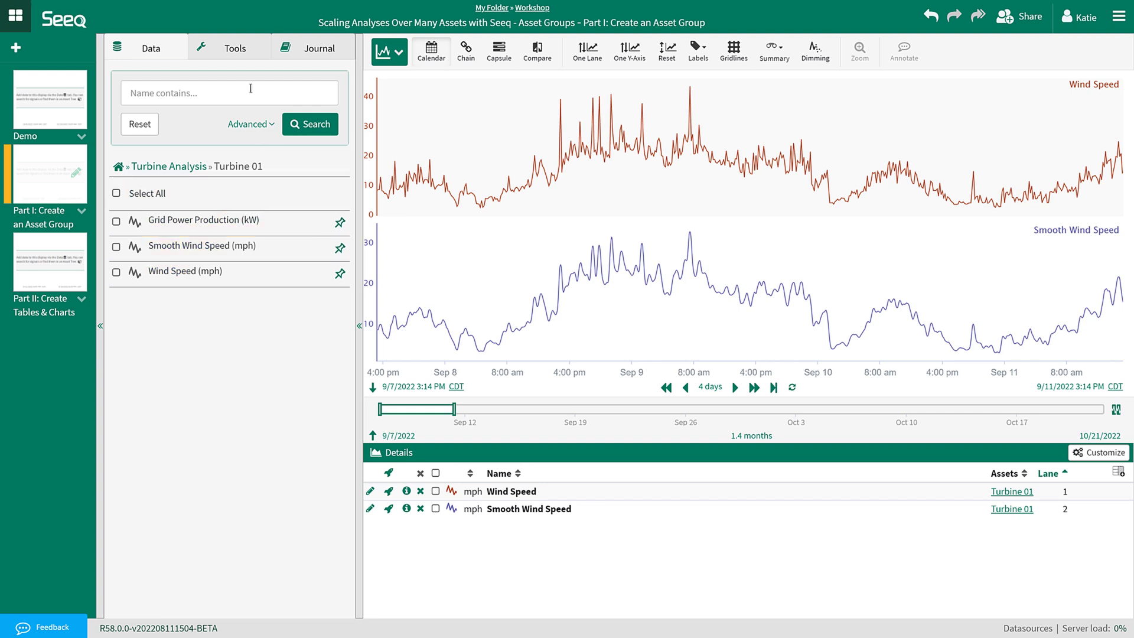
- Start a Value Search named Wind Speed in Range 01 on Turbine 01's Smooth Wind Speed signal
left_click(236, 53)
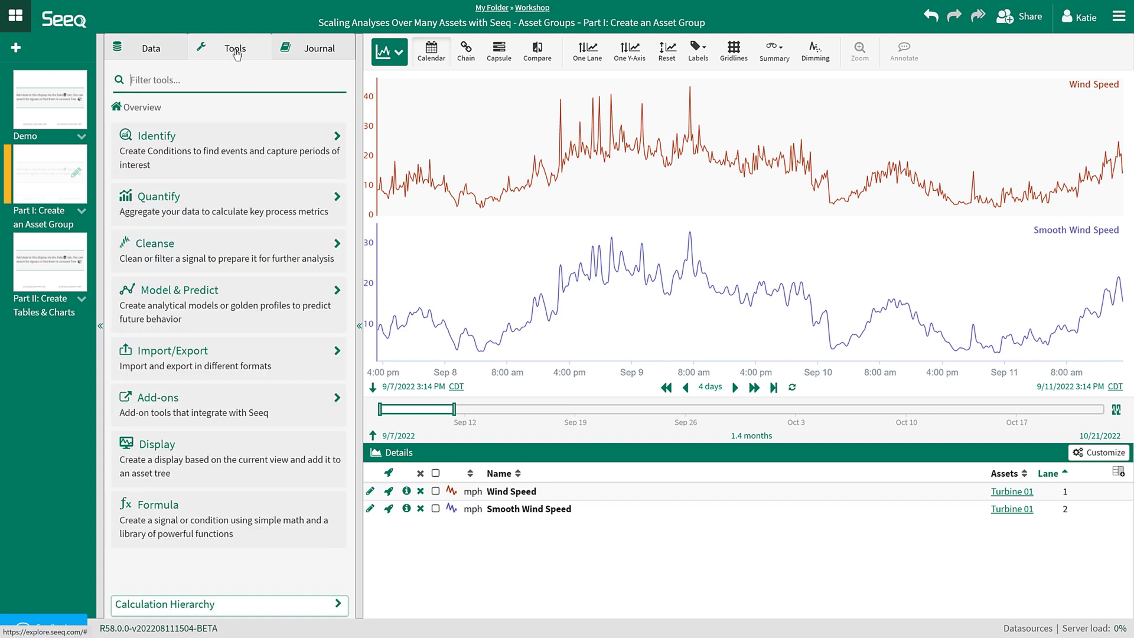
left_click(239, 139)
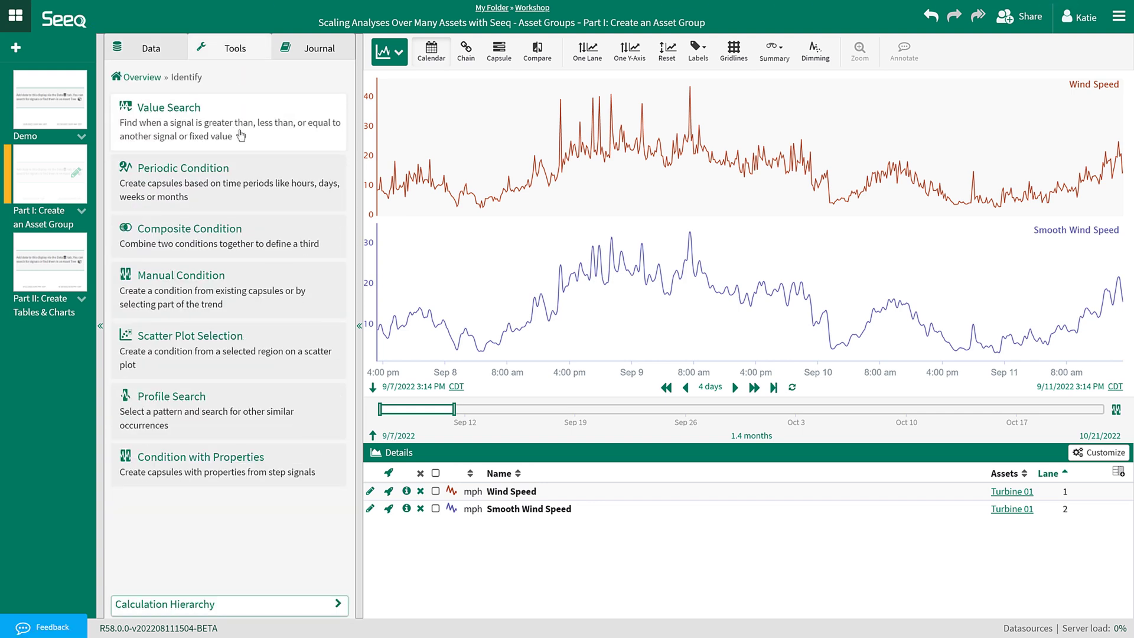
left_click(241, 136)
triple_click(285, 127)
type("Win")
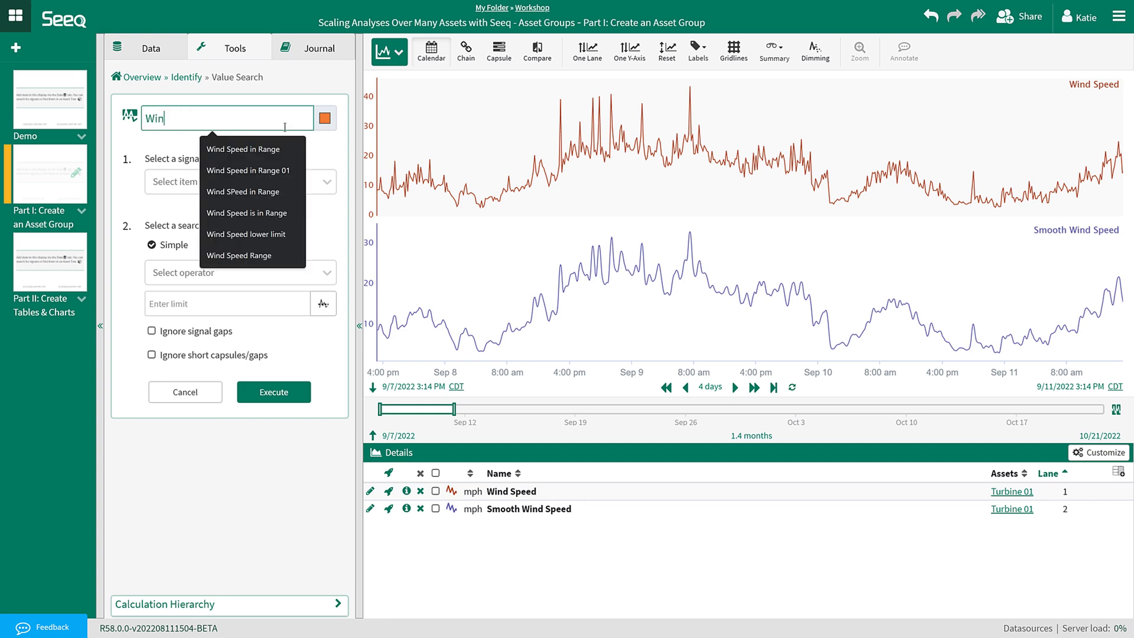
type("d Speed in Range 01")
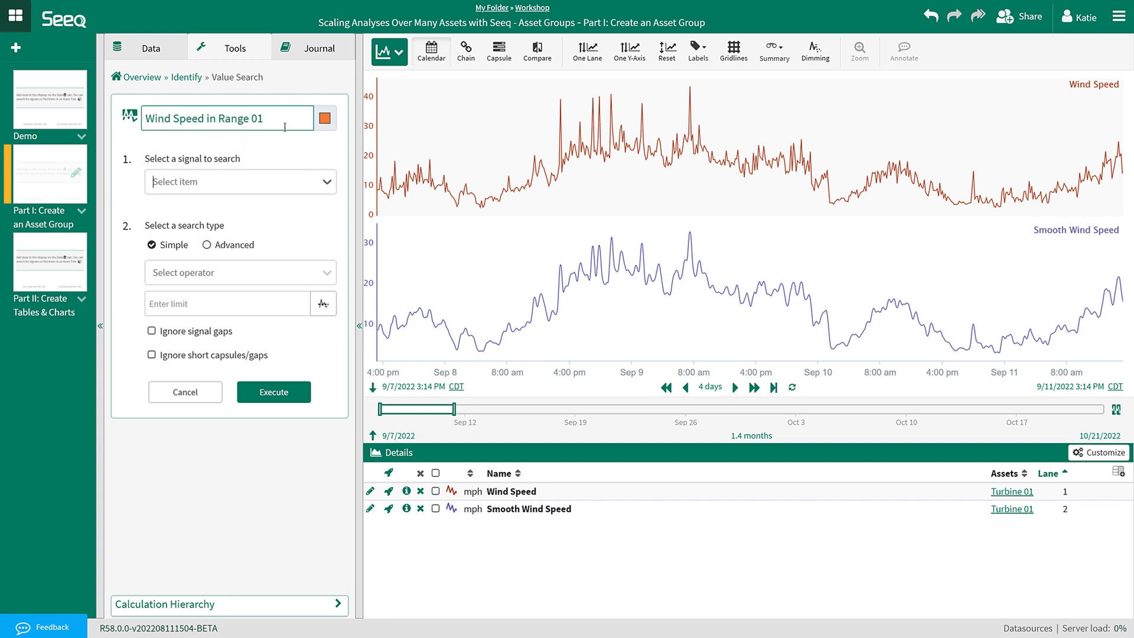
left_click(271, 176)
left_click(252, 258)
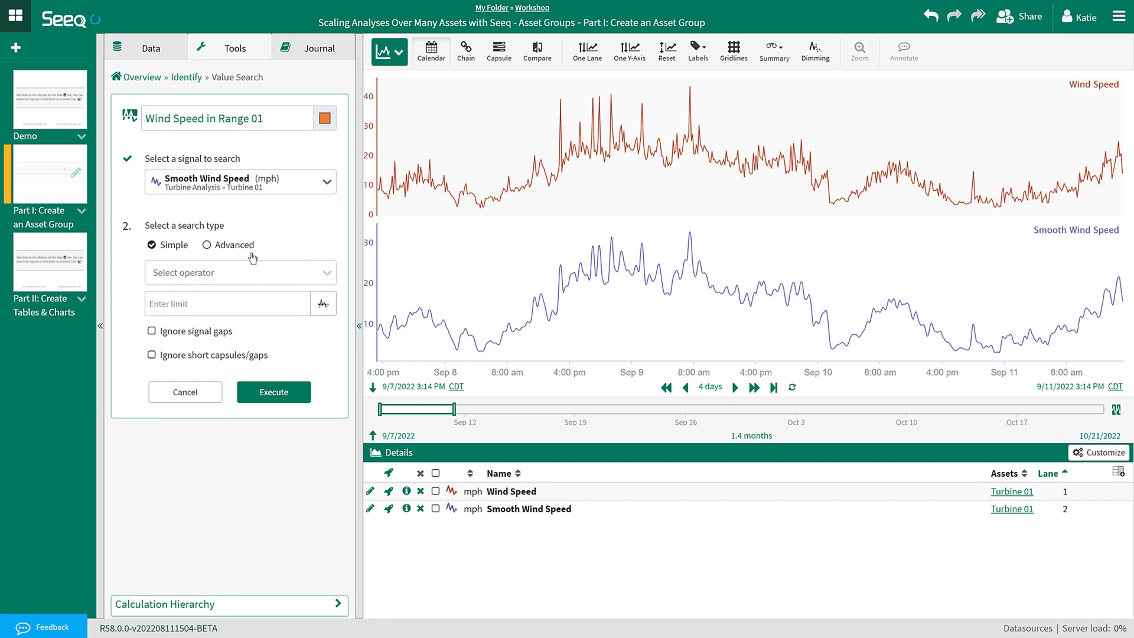
- Set the Value Search to between with an upper limit of 55 and a lower limit of 8, and execute it
left_click(248, 266)
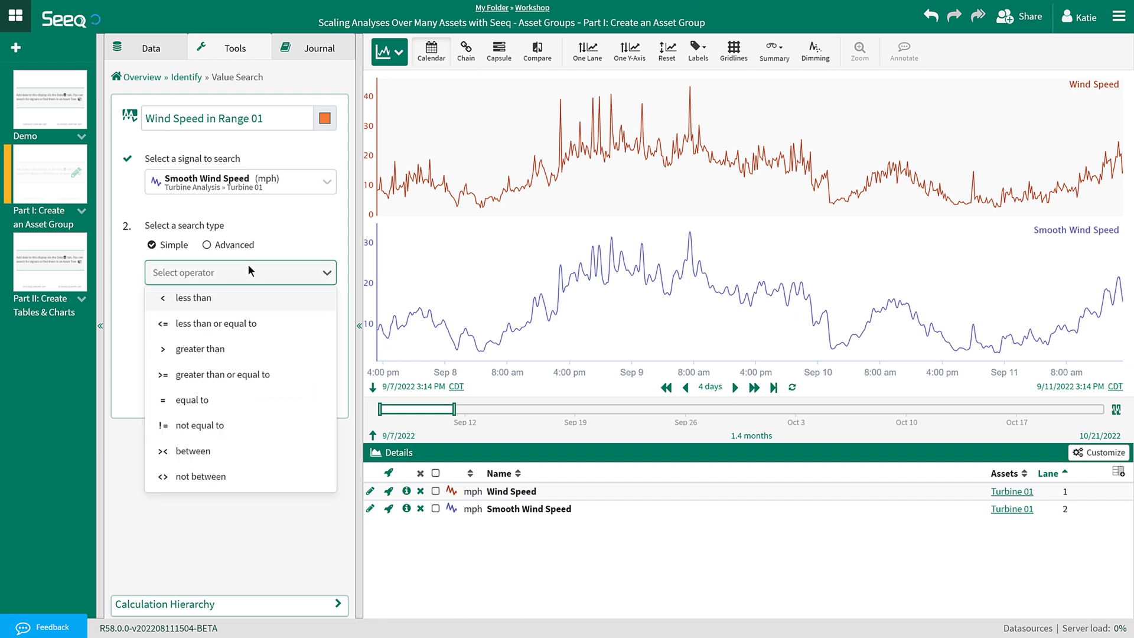
left_click(252, 452)
type("55")
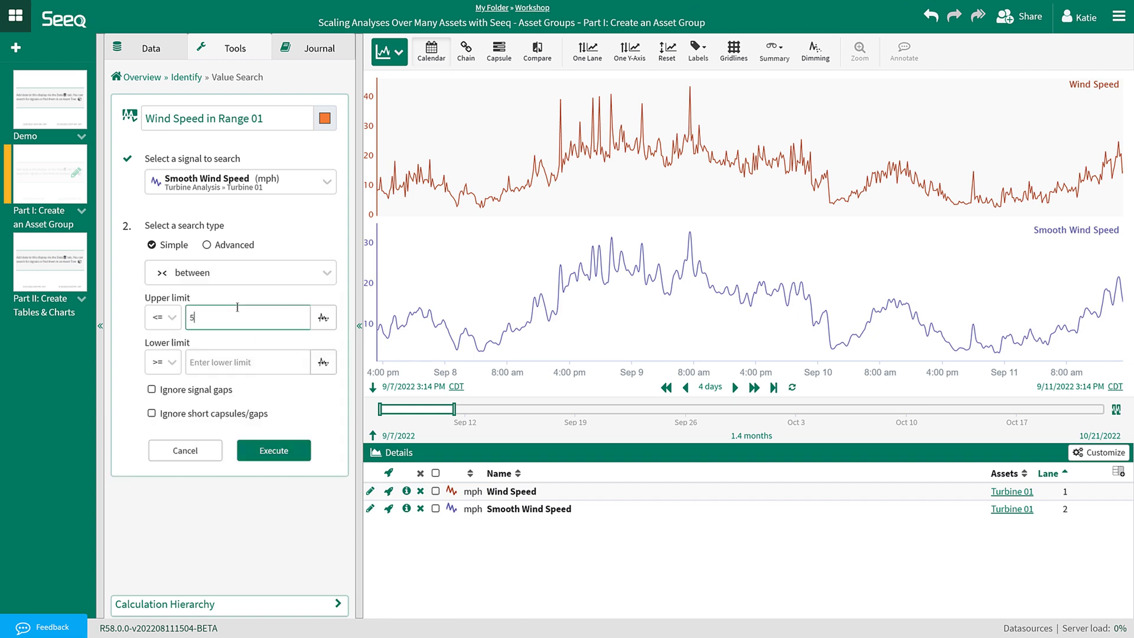
left_click(197, 364)
type("10")
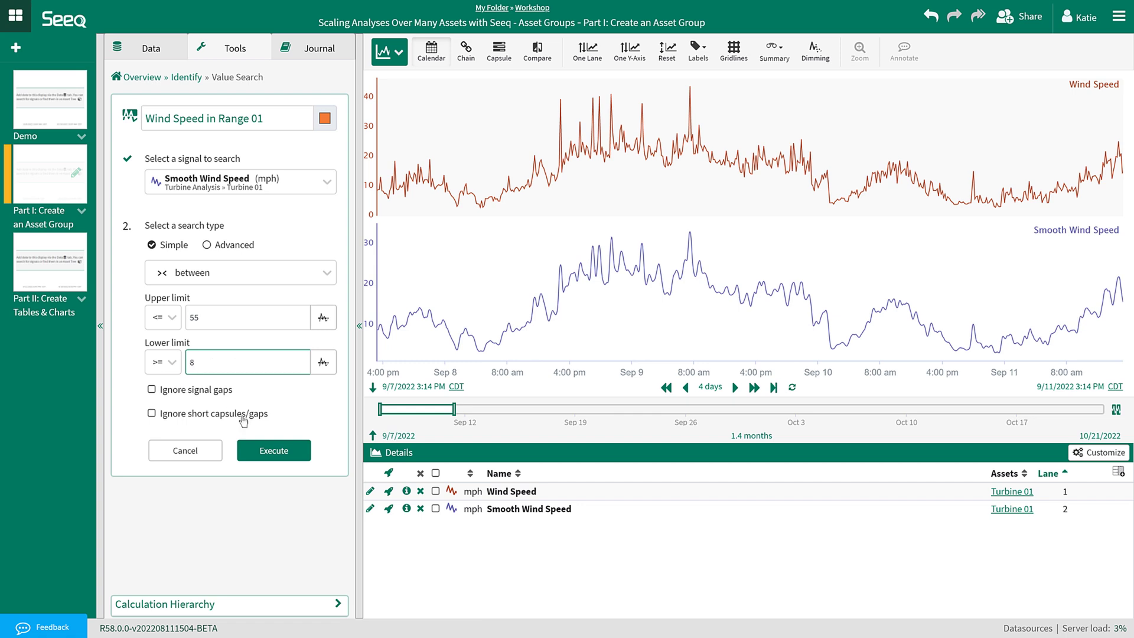
left_click(271, 450)
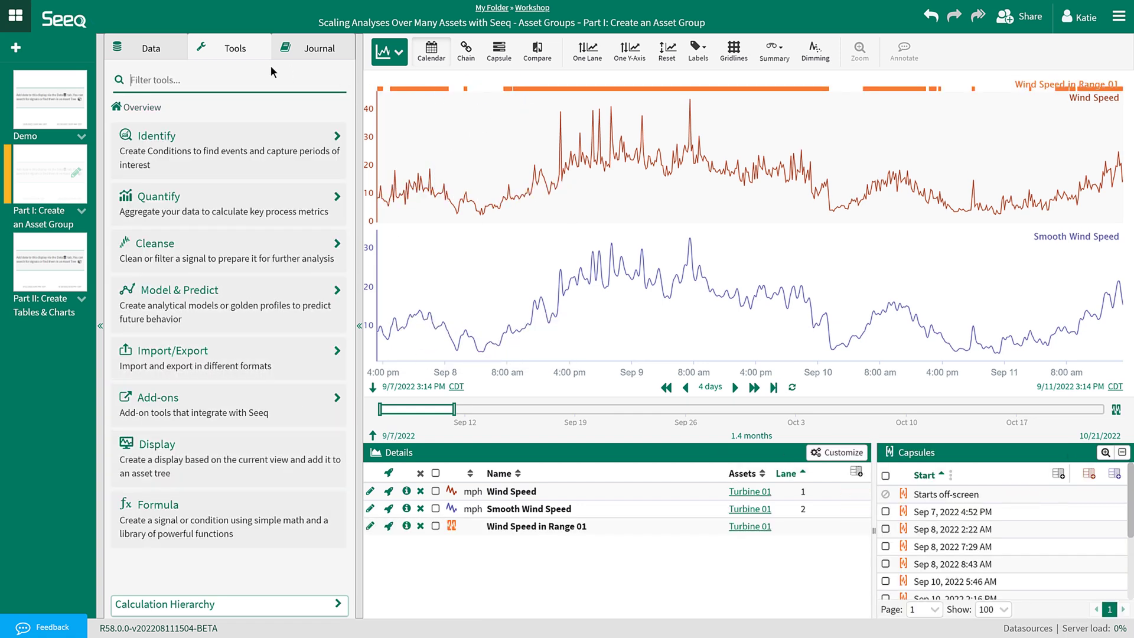
- Add Turbine 01's Grid Power Production (kW) to the trend and start a Value Search named No Power 01
left_click(152, 48)
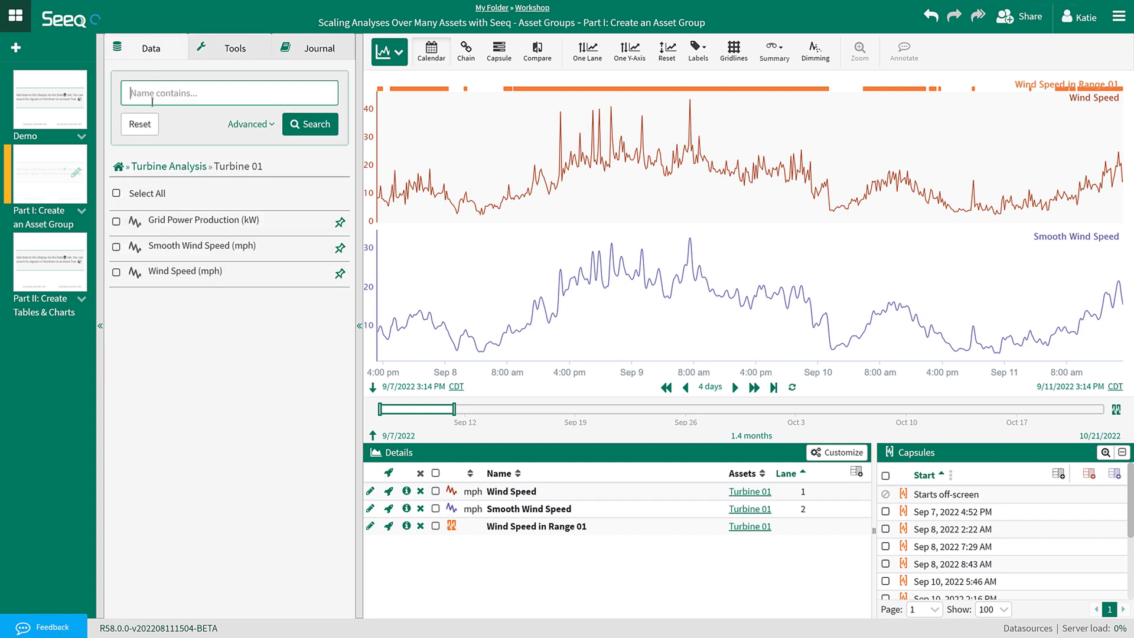
left_click(180, 223)
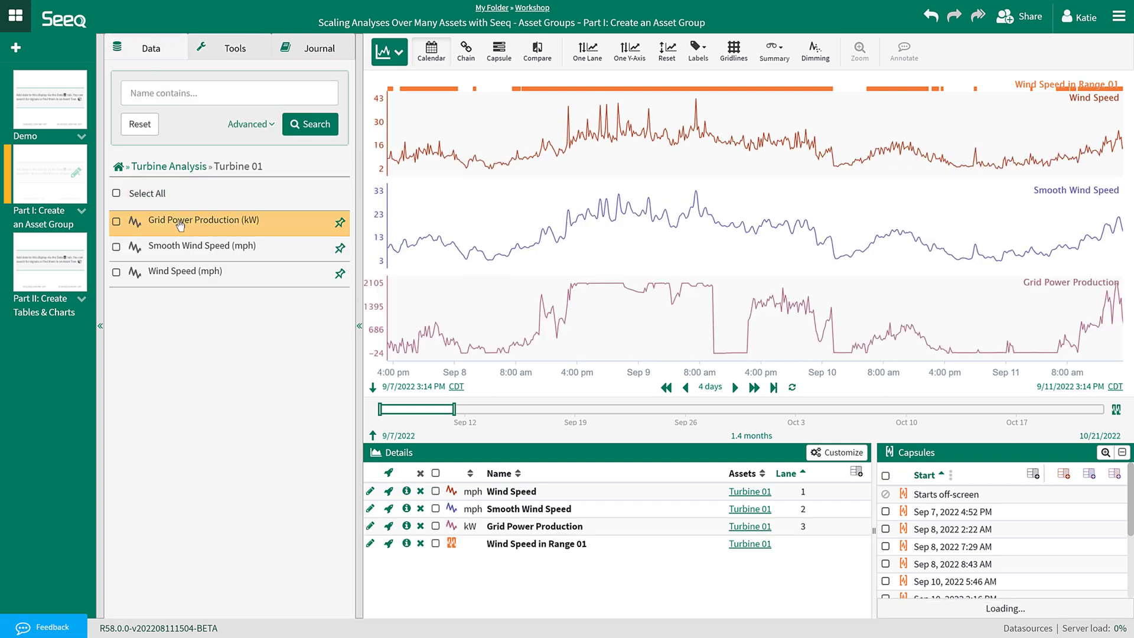
left_click(205, 50)
left_click(213, 149)
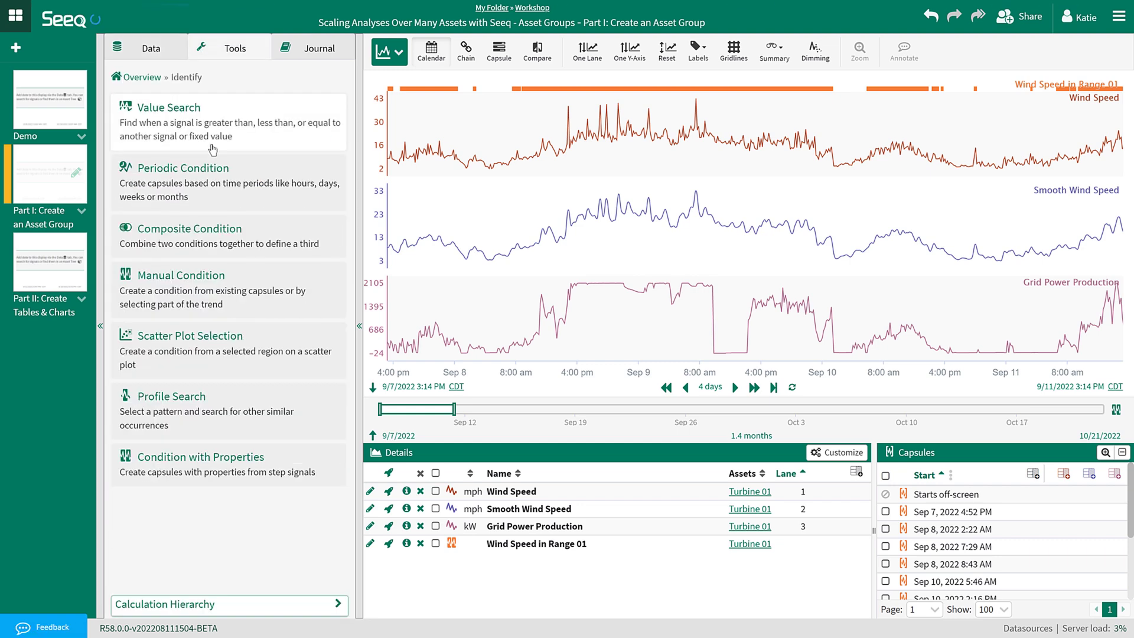
left_click(212, 143)
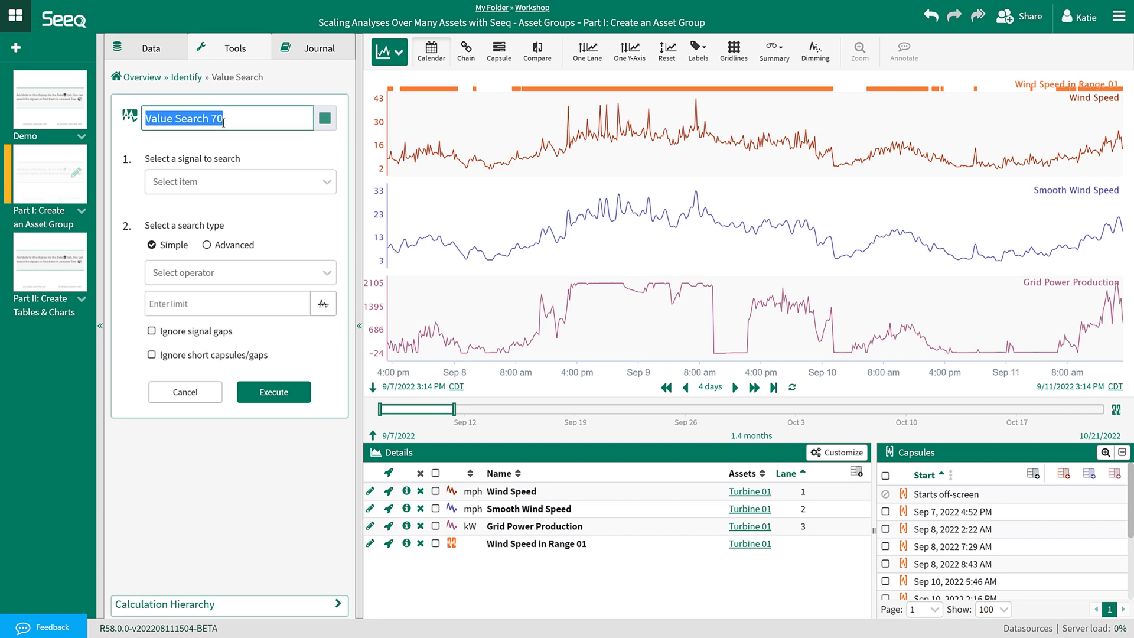
type("No Power 01")
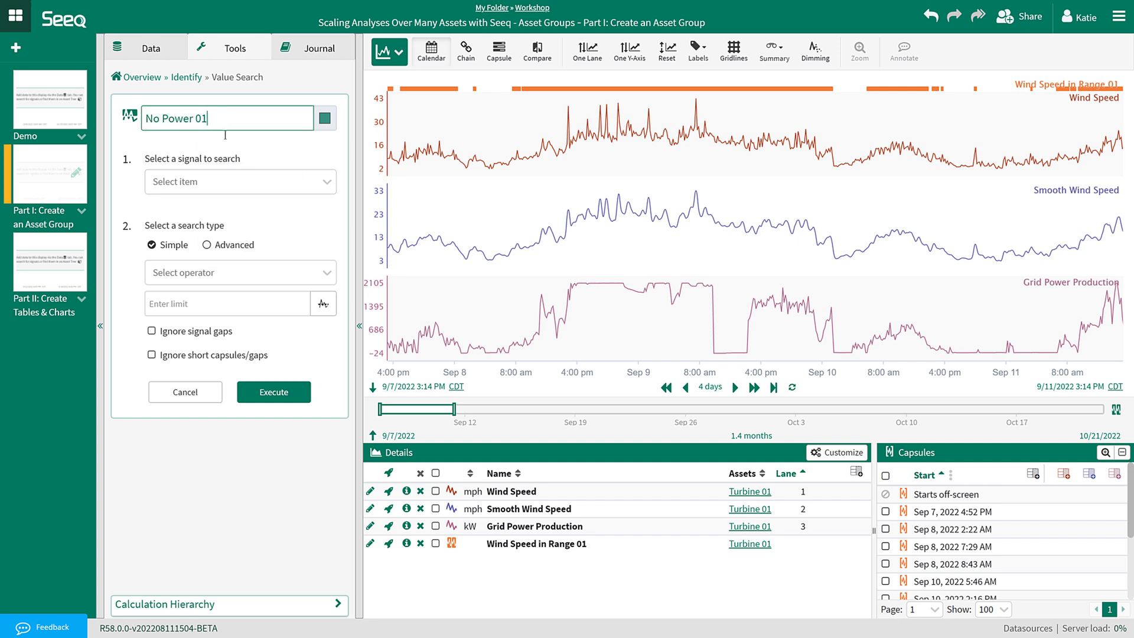
- Search the Grid Power Production signal for values less than or equal to 0 and execute the search
left_click(232, 180)
left_click(236, 276)
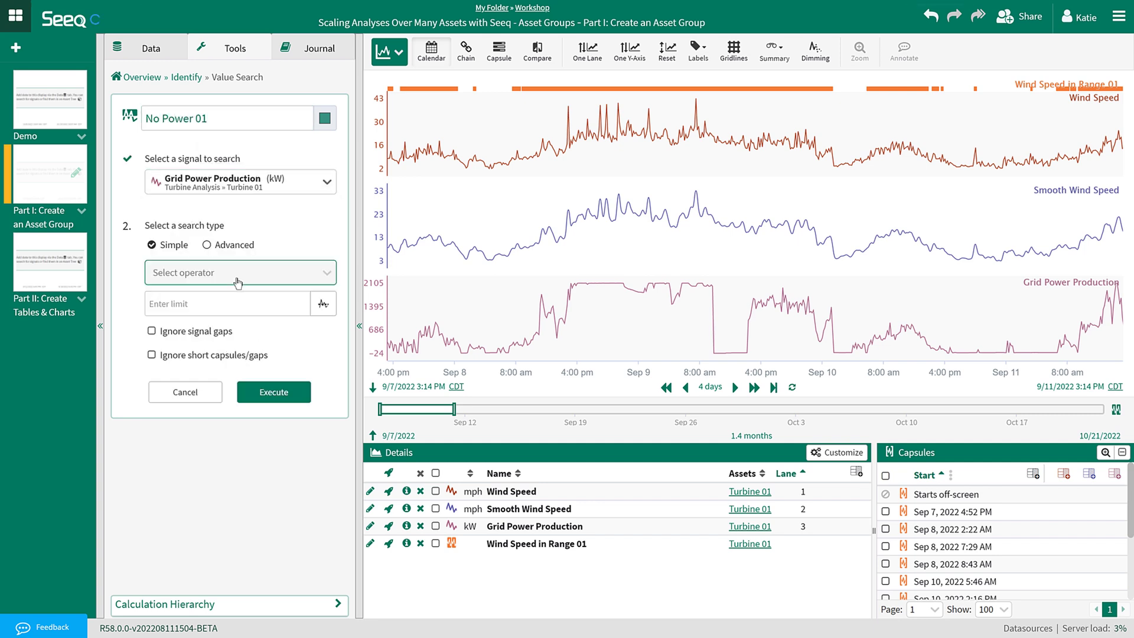
left_click(236, 278)
left_click(234, 314)
left_click(230, 306)
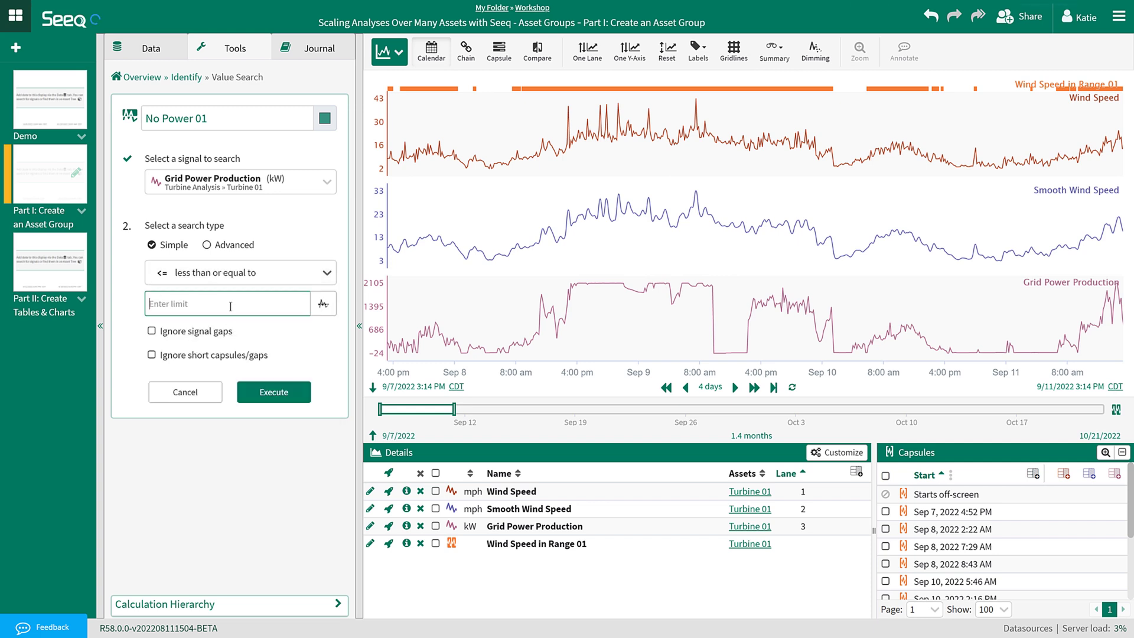
type("0")
left_click(257, 393)
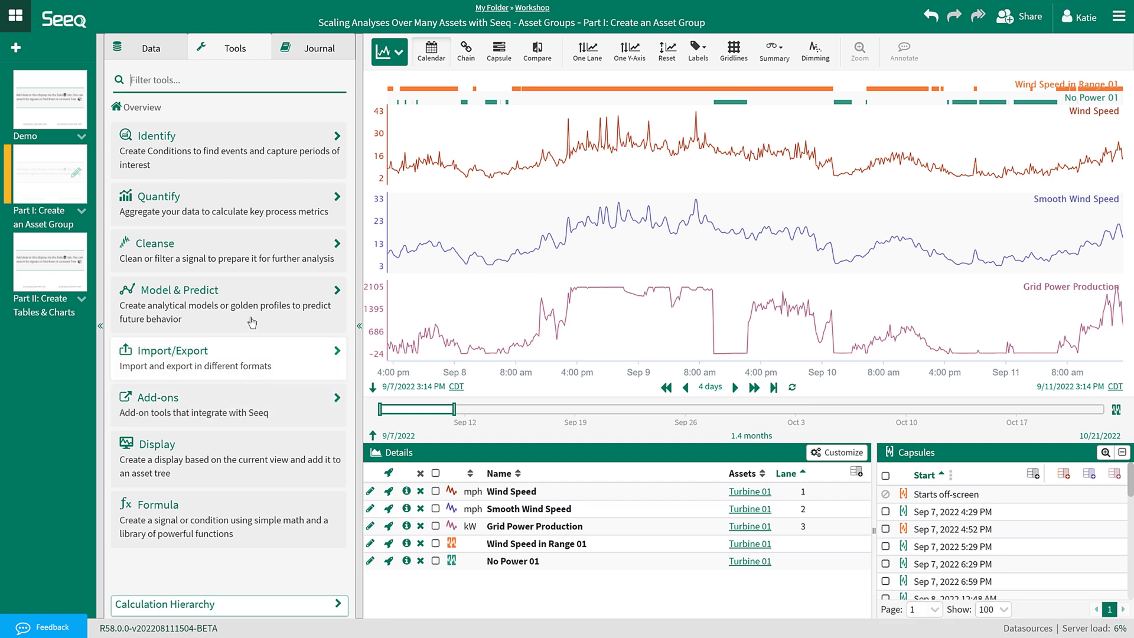
- Create a Composite Condition named Non-productive Time 01 as the Intersection of Wind Speed in Range 01 and No Power 01
left_click(218, 165)
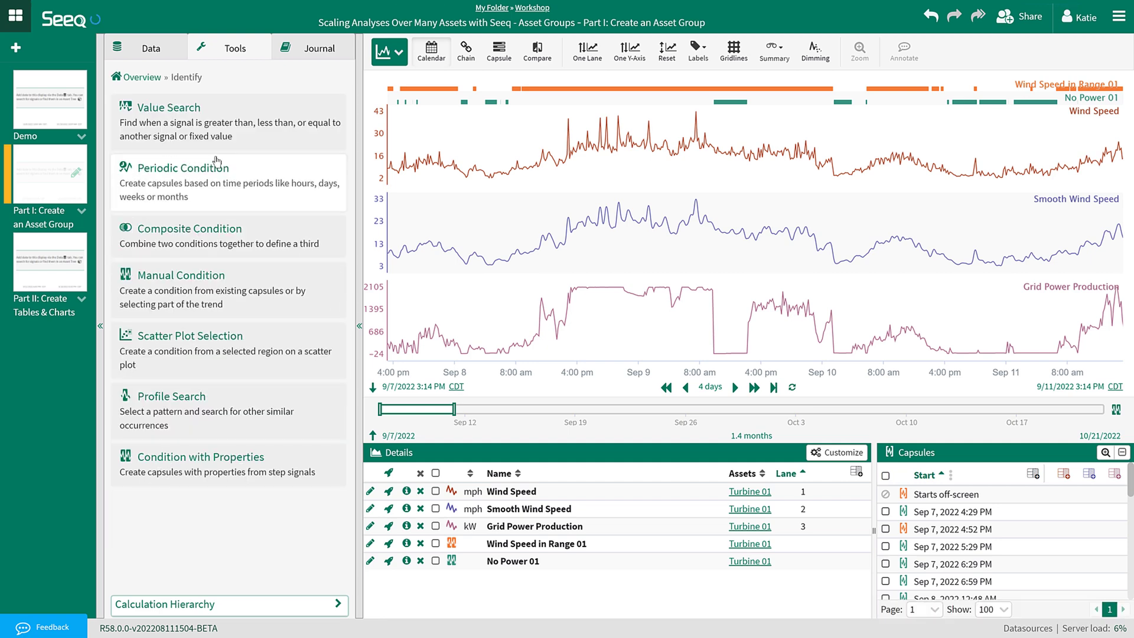
left_click(221, 232)
triple_click(211, 118)
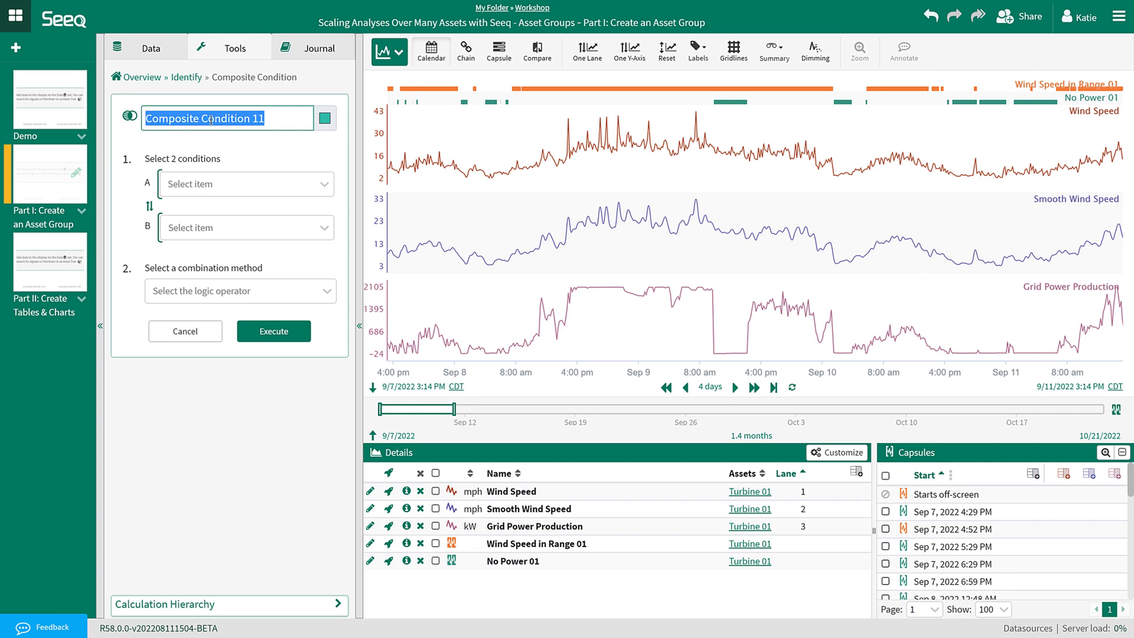
type("Non-productive Time 01")
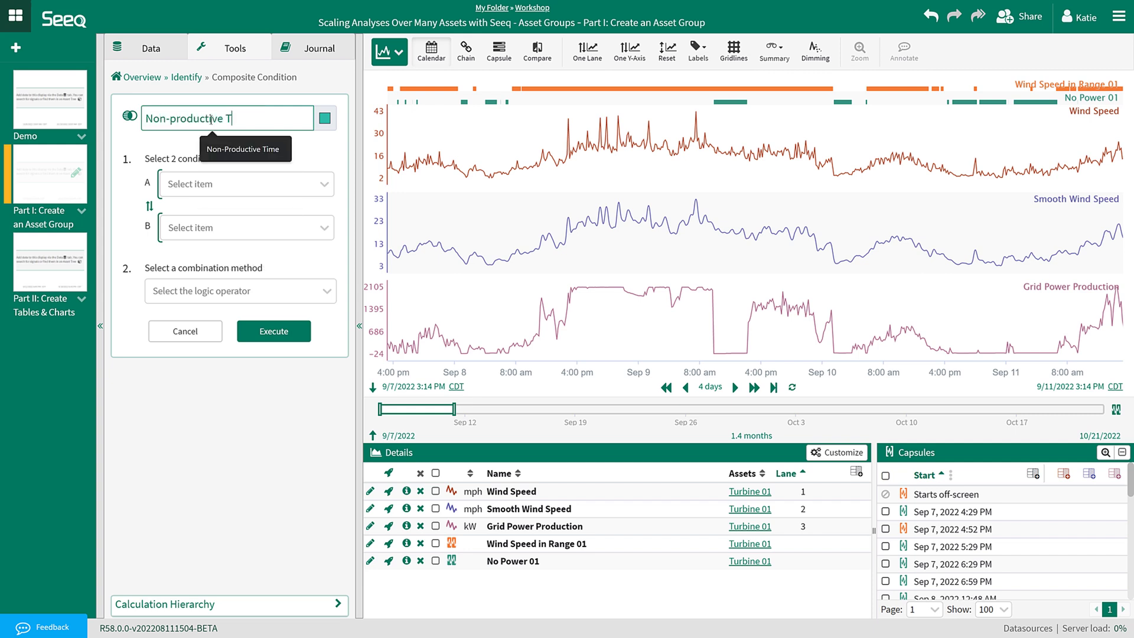
left_click(217, 176)
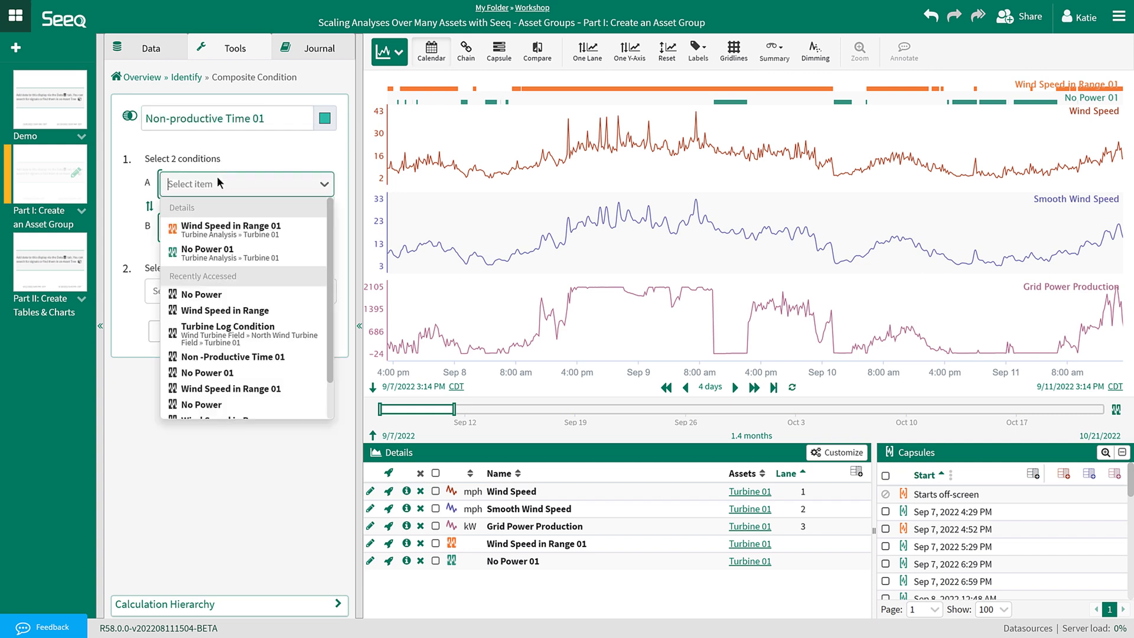
left_click(221, 226)
left_click(222, 228)
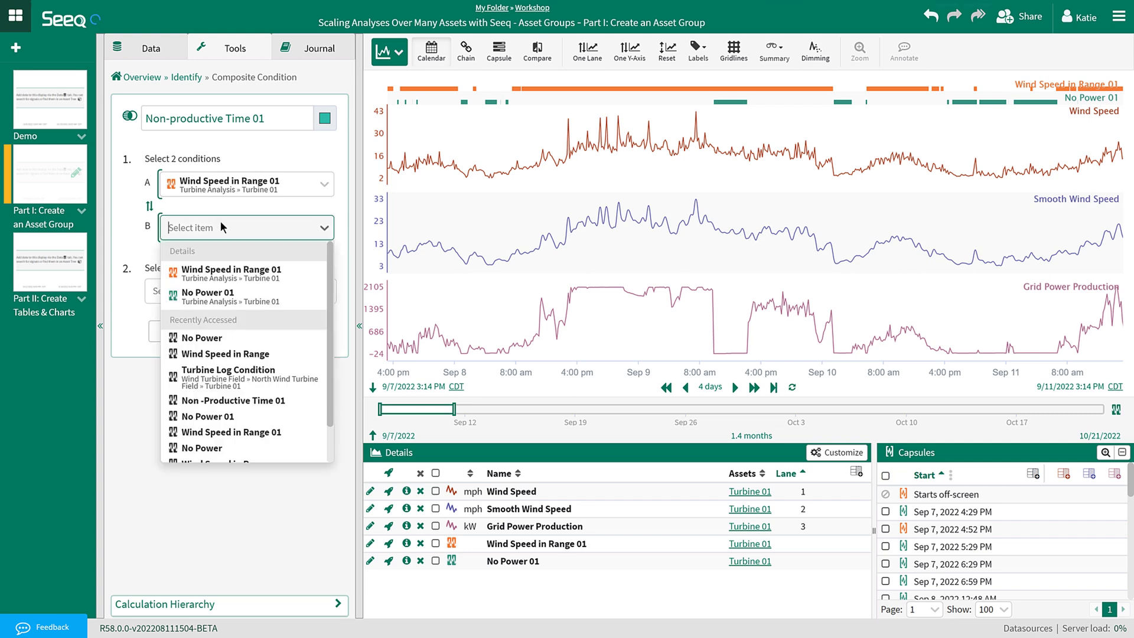
left_click(218, 287)
left_click(217, 293)
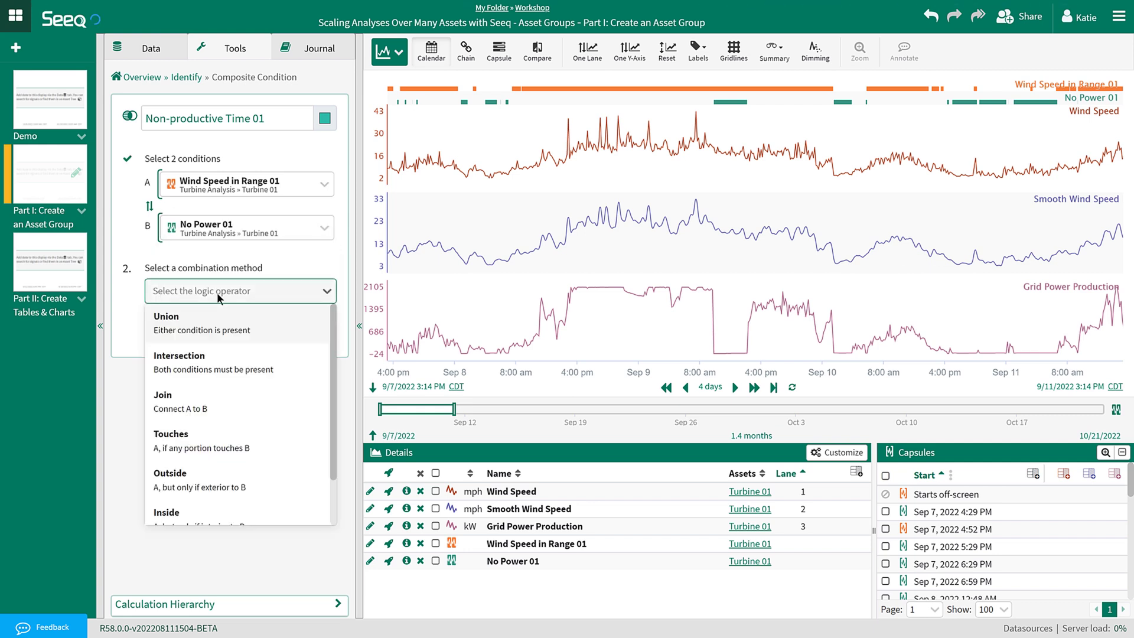
left_click(220, 363)
left_click(249, 346)
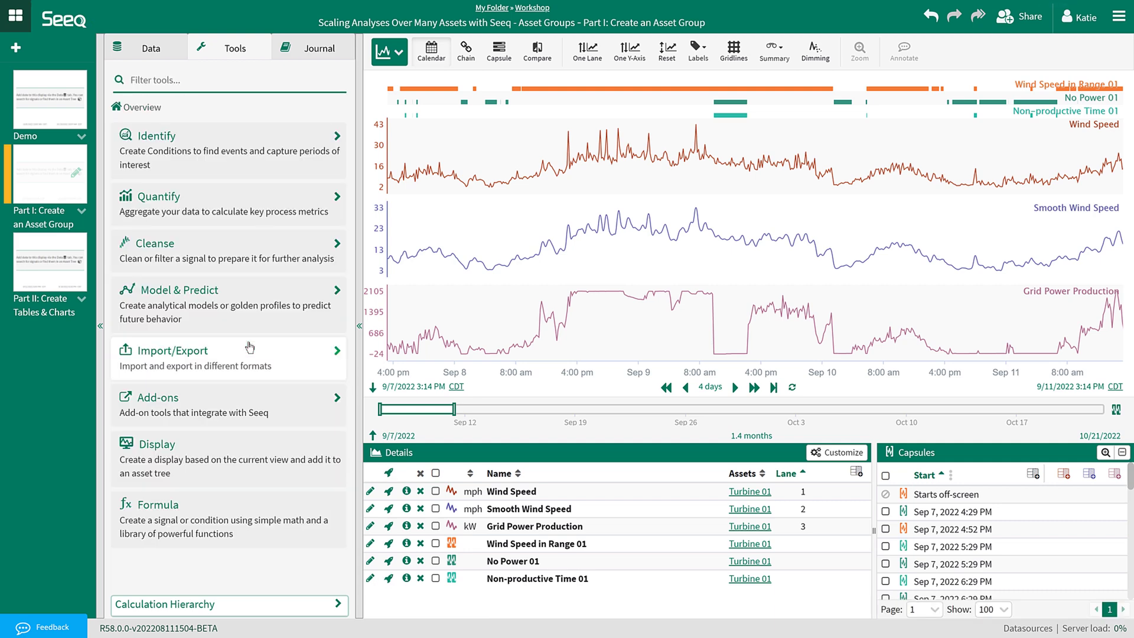
- Open the Turbine Analysis asset group for editing and start a calculated item from the existing Wind Speed in Range 01 condition
left_click(145, 48)
left_click(140, 124)
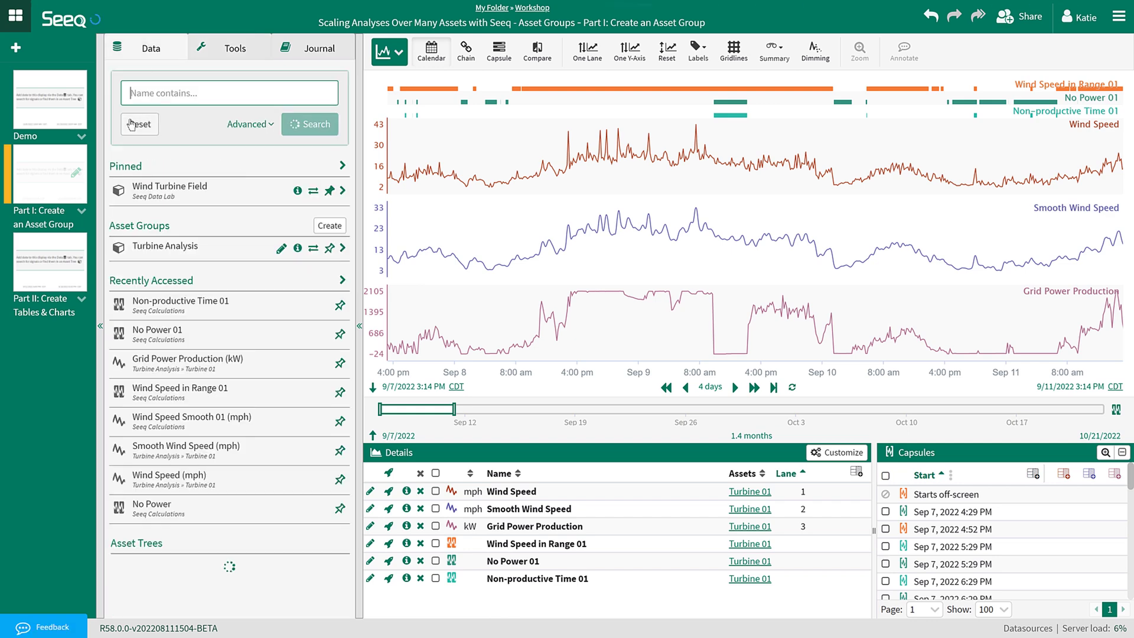
left_click(275, 250)
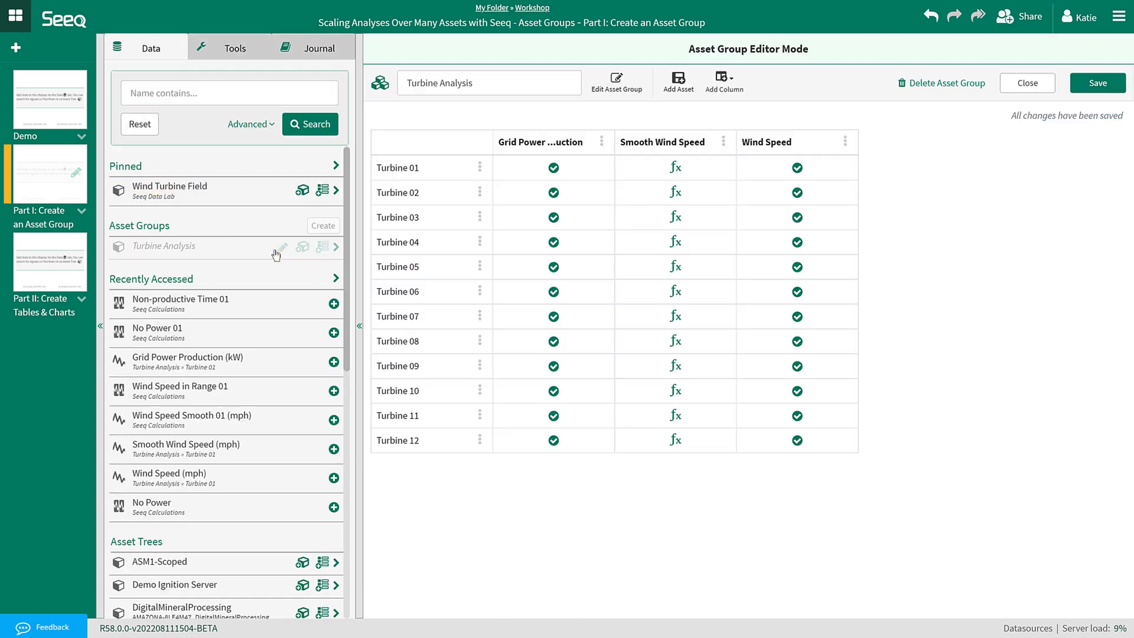
left_click(724, 78)
left_click(736, 130)
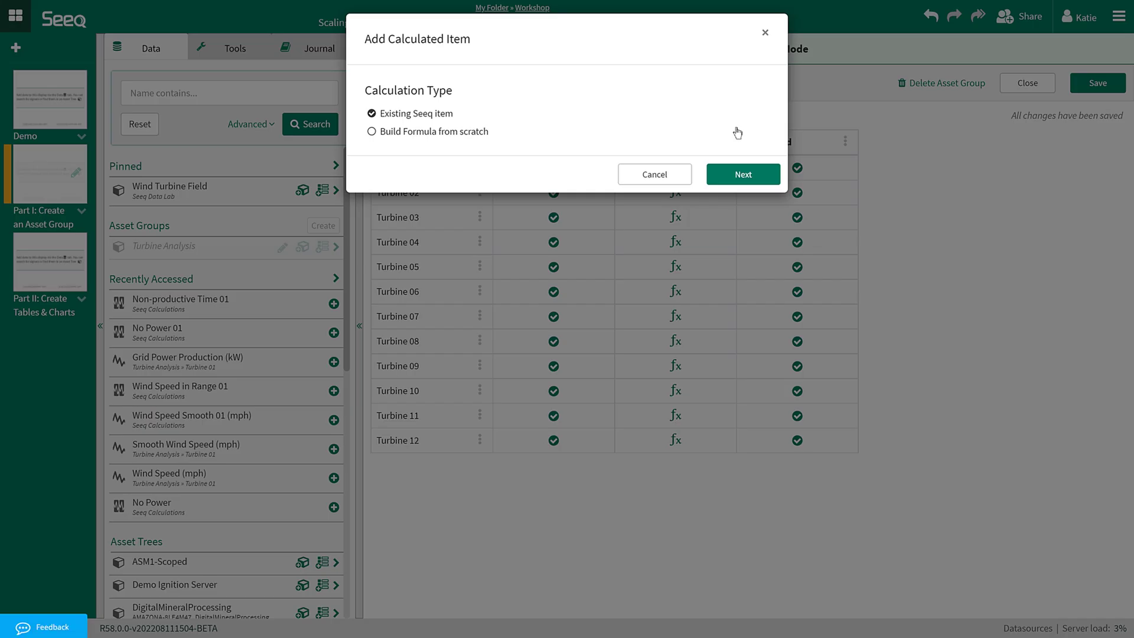
left_click(743, 174)
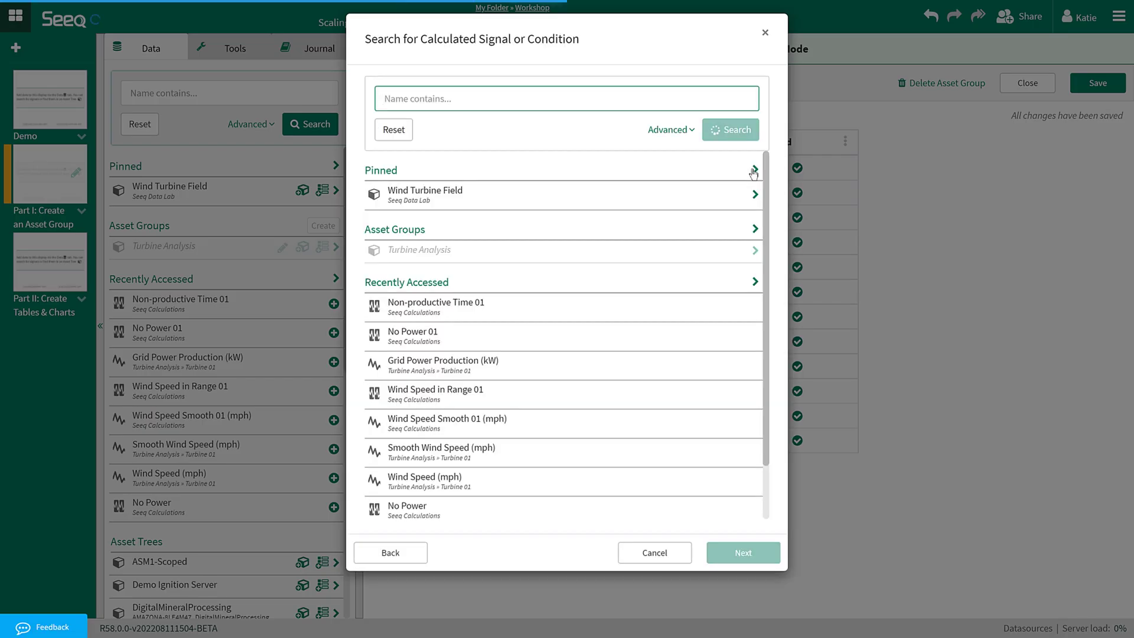
left_click(691, 394)
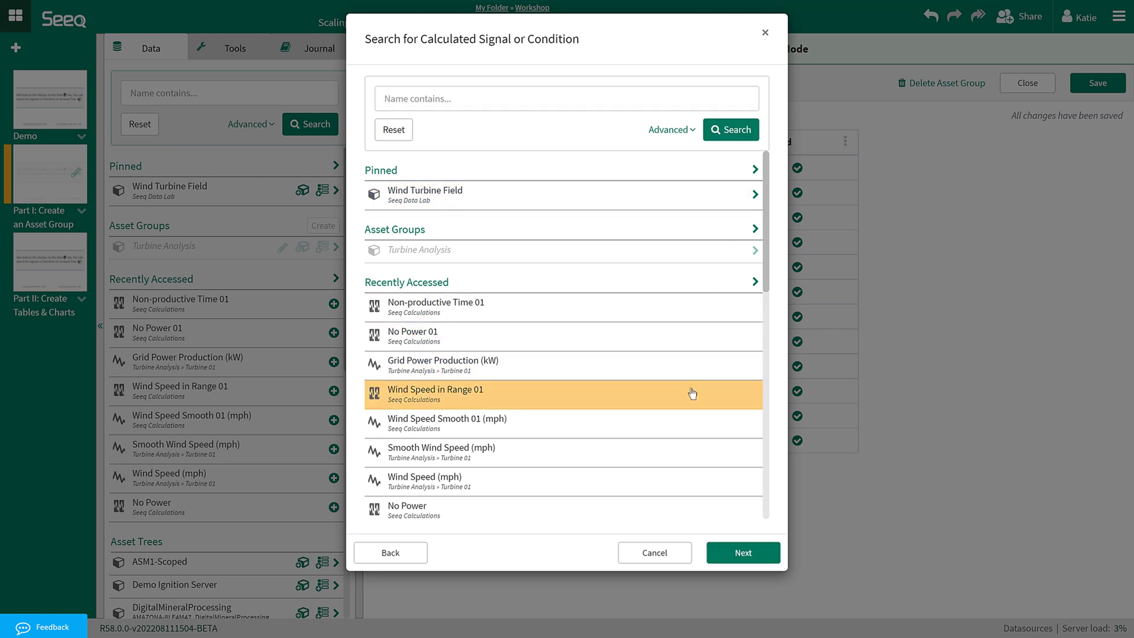
left_click(738, 553)
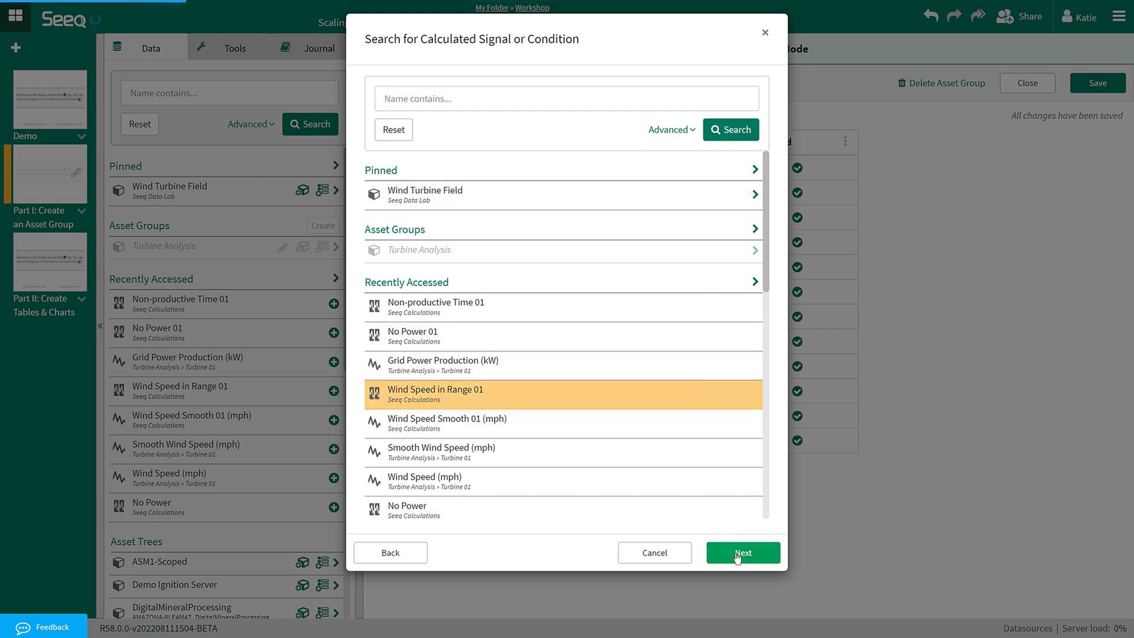
- Name the calculated column Wind Speed in Range and add it to the group with its Smooth Wind Speed mapping
left_click(352, 88)
key("ctrl+a")
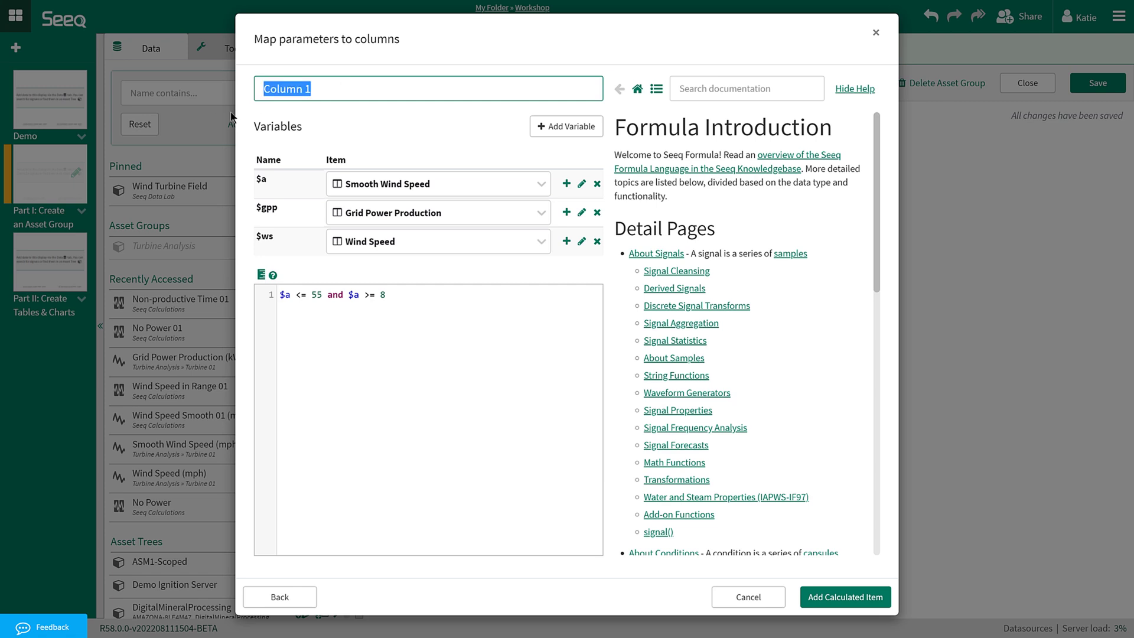
type("Wind Speed in Range")
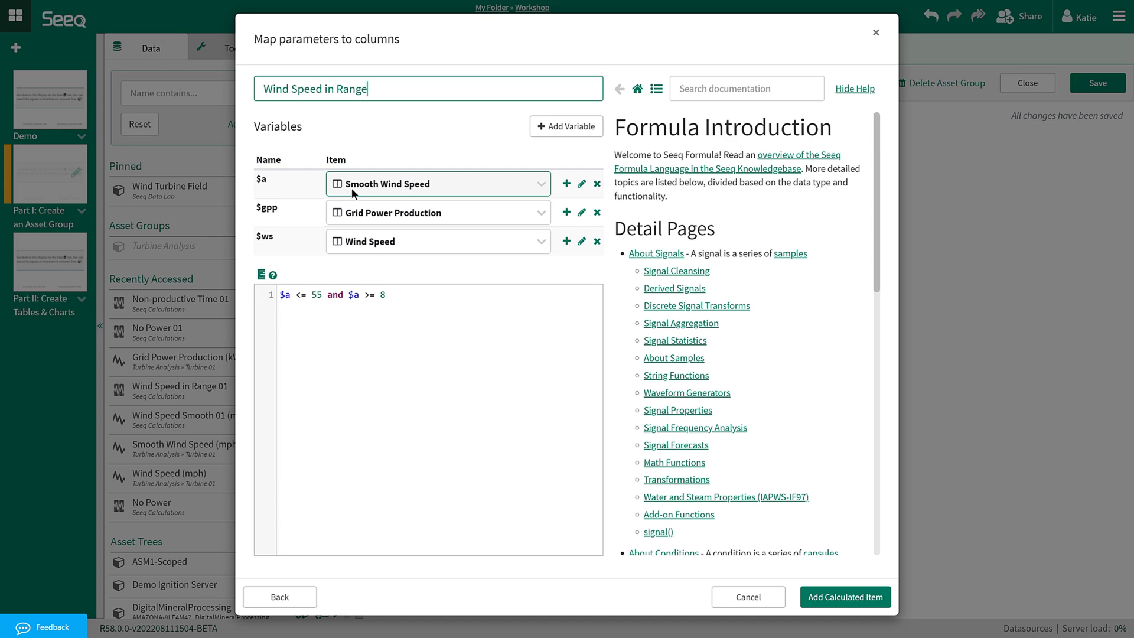
left_click(824, 596)
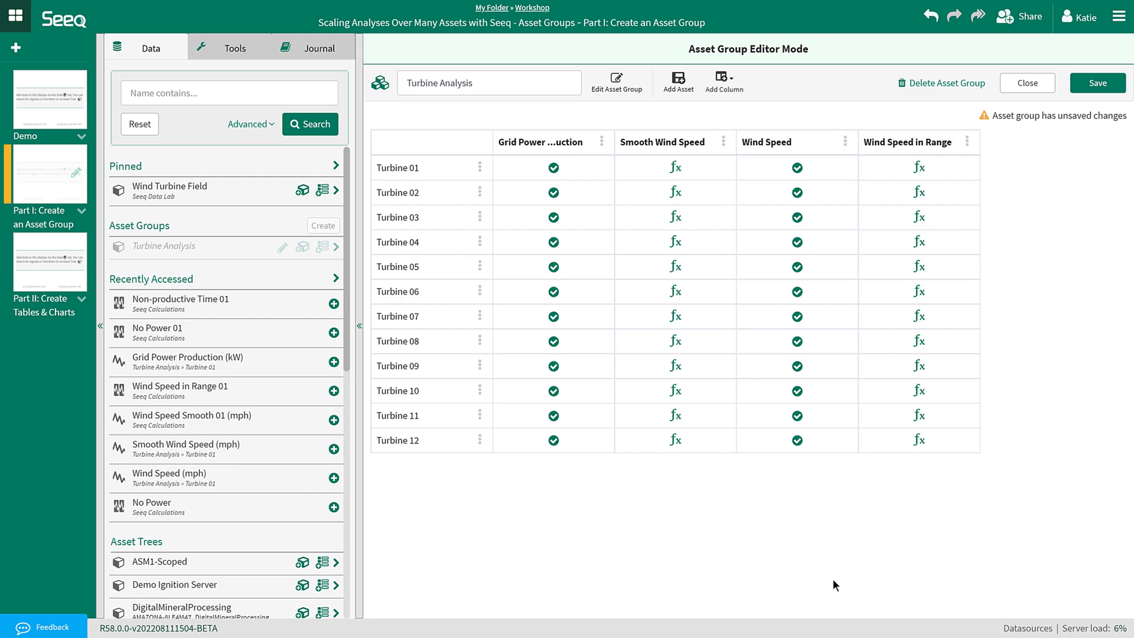
- Replace a digit of the upper limit with 6 in Turbine 09's Wind Speed in Range formula and save the formula
left_click(919, 366)
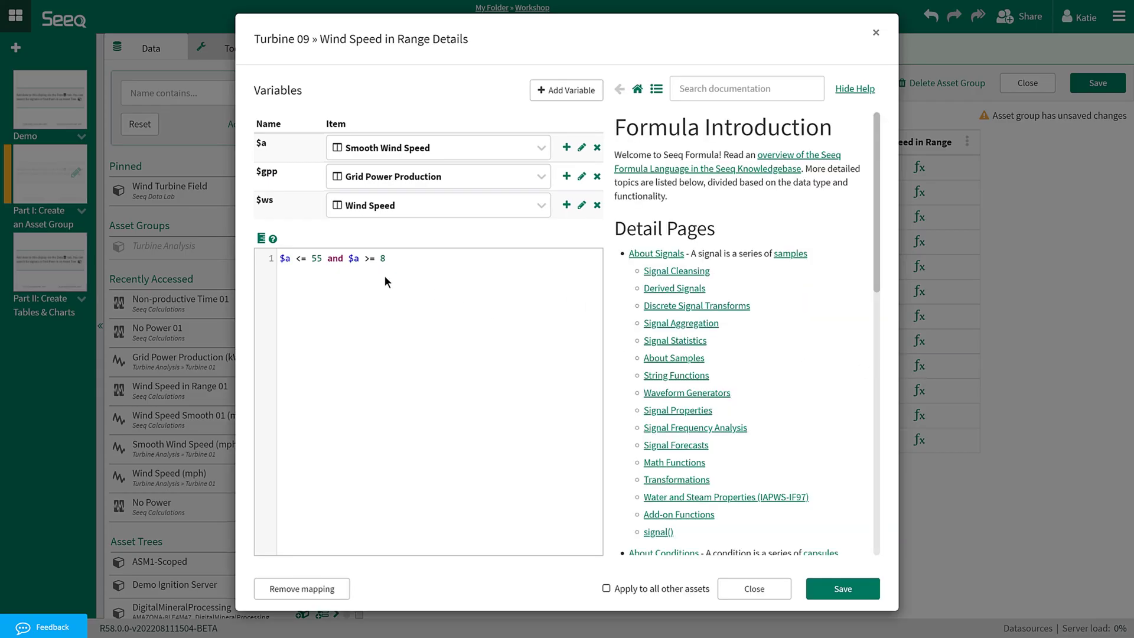
left_click(315, 255)
key("Delete")
type("1")
key("BackSpace")
type("6")
left_click(827, 589)
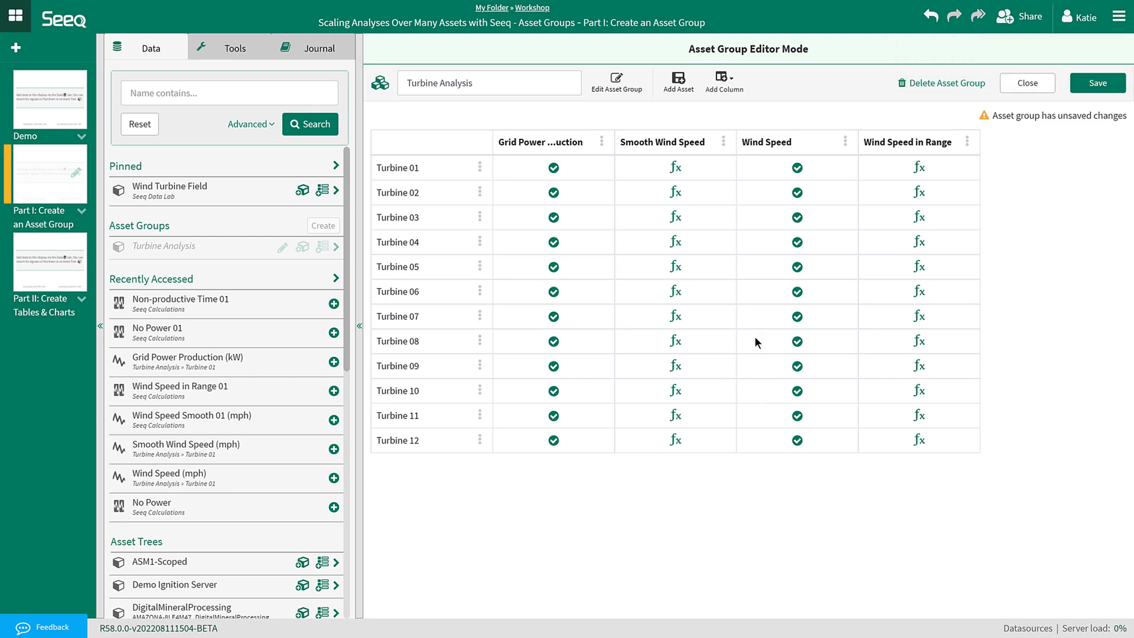
- Add a calculated No Power column for all turbines and save the Turbine Analysis asset group
left_click(716, 80)
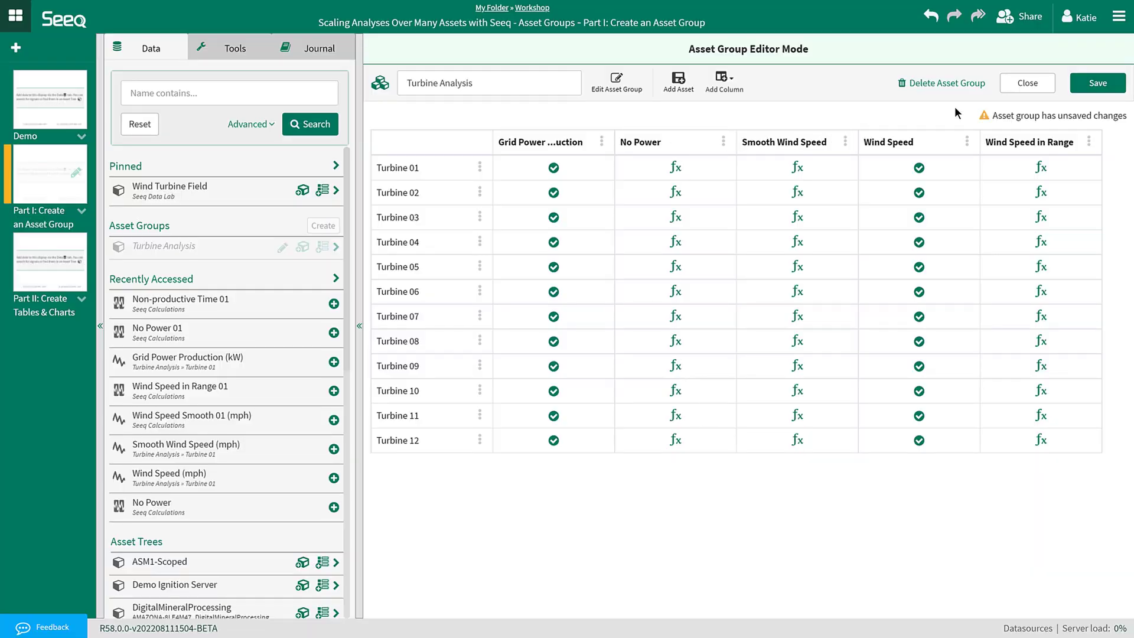
left_click(1075, 88)
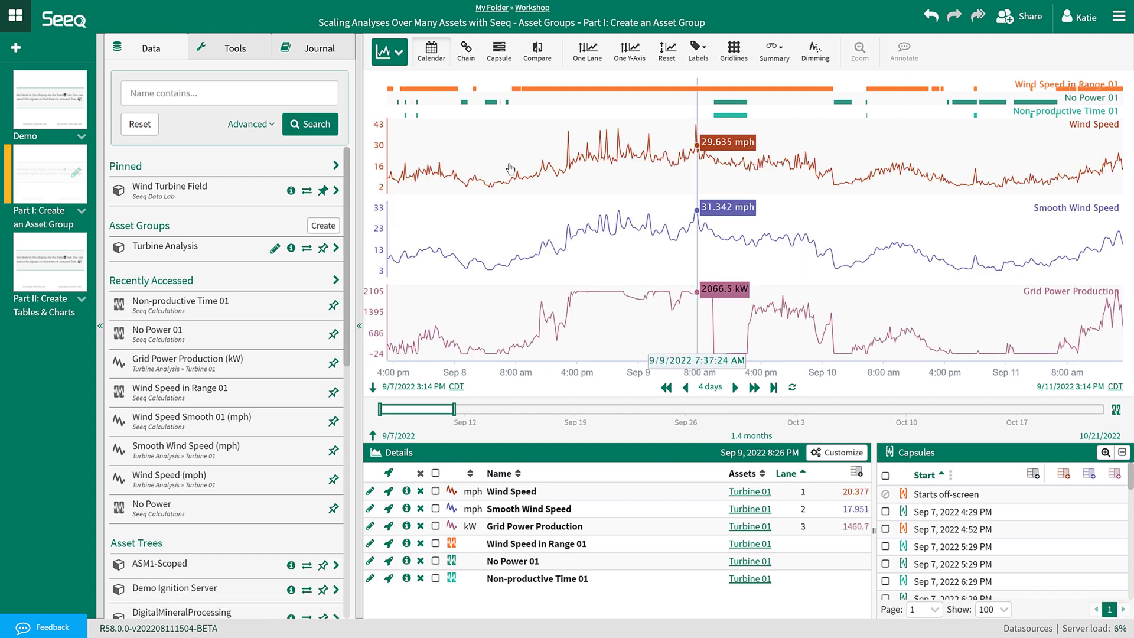
- Open the Turbine Analysis asset group for editing and start a calculated item from the existing Non-productive Time 01 condition
left_click(276, 248)
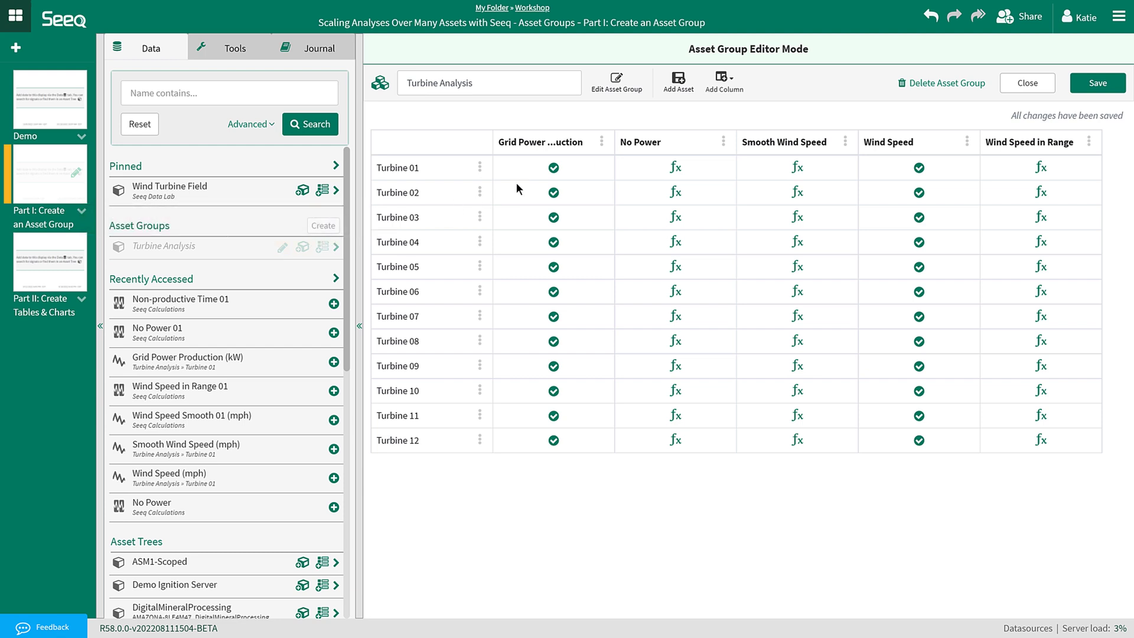
left_click(718, 89)
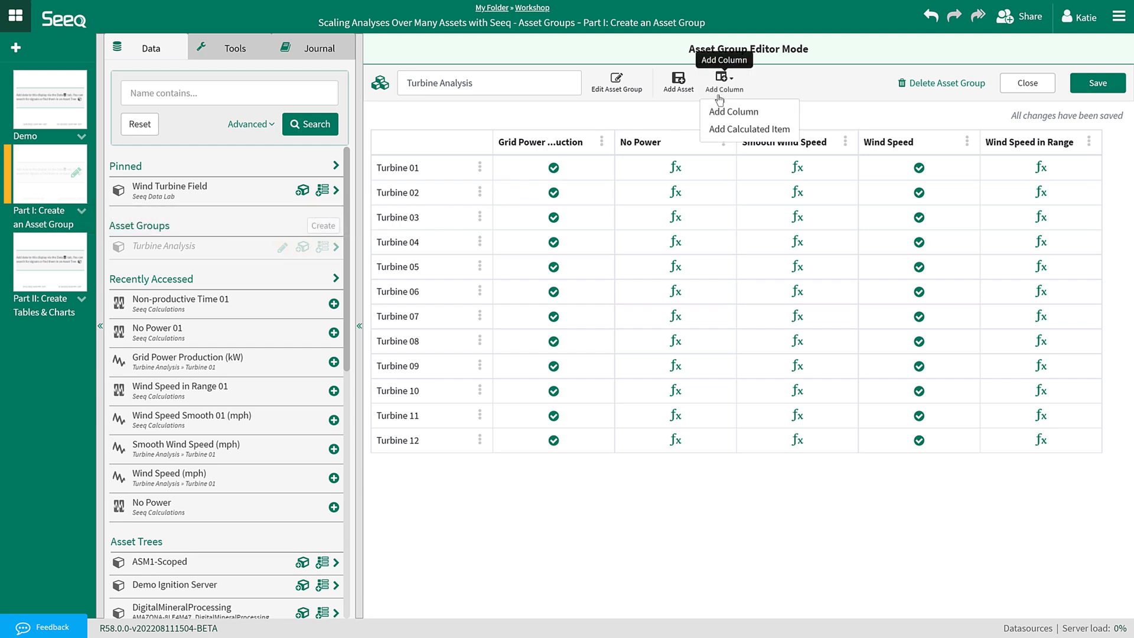
left_click(728, 131)
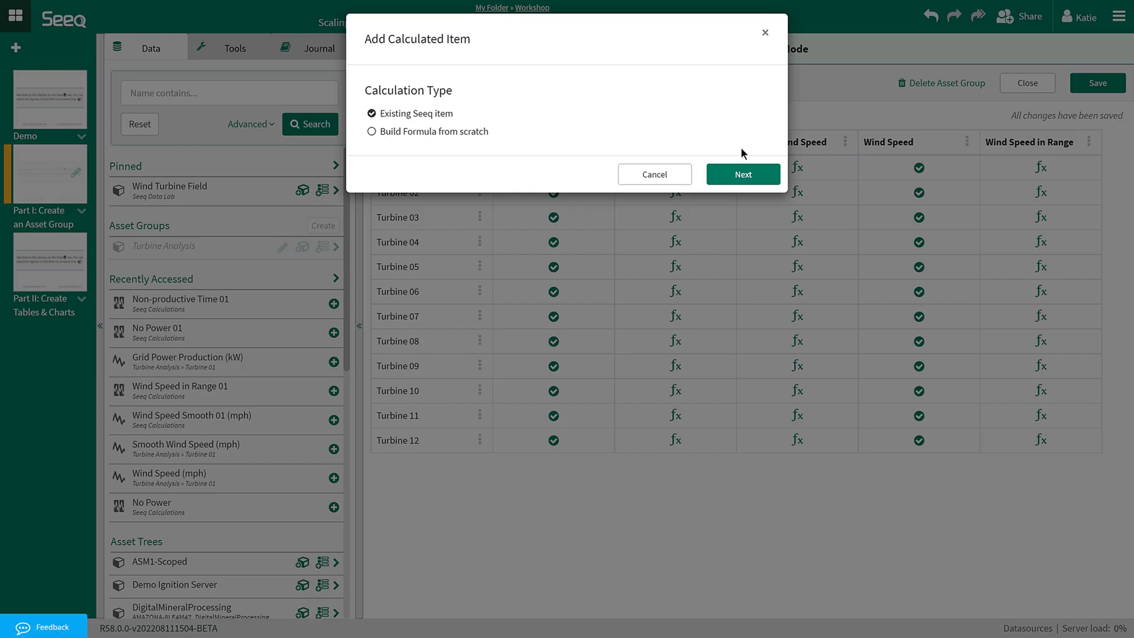
left_click(742, 174)
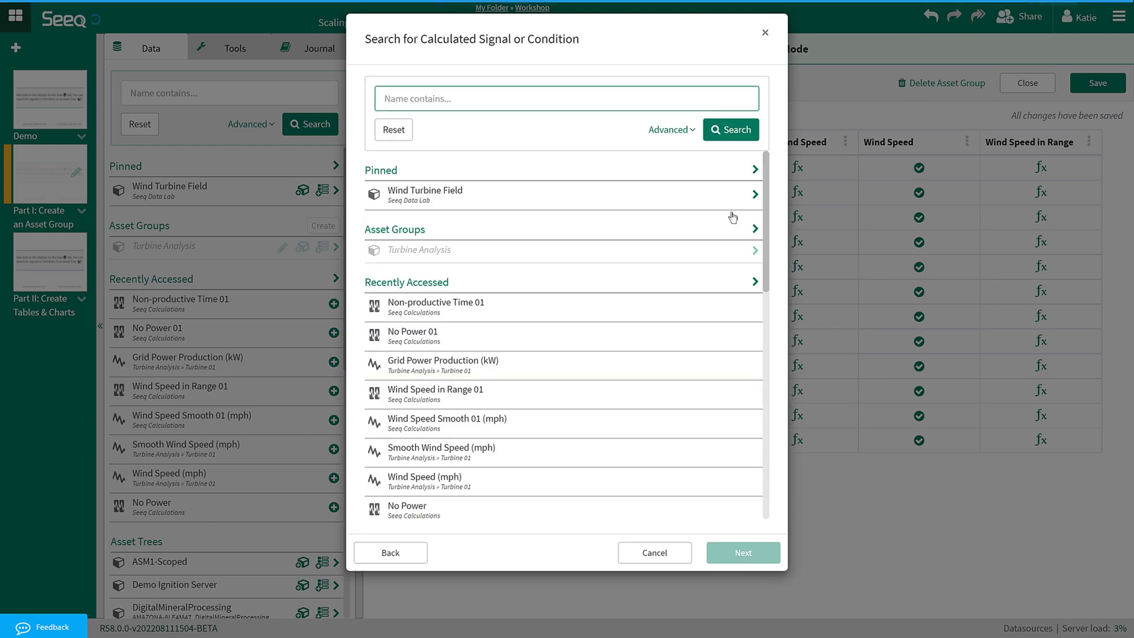
left_click(678, 307)
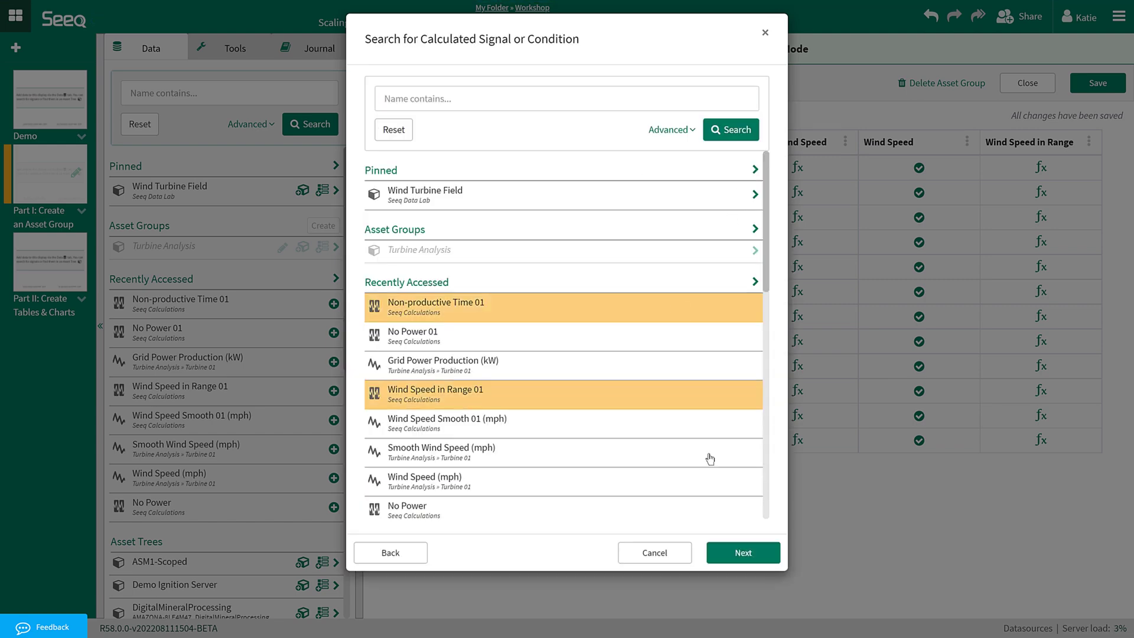
left_click(738, 555)
- Name the new calculated column Non-productive Time
left_click(476, 91)
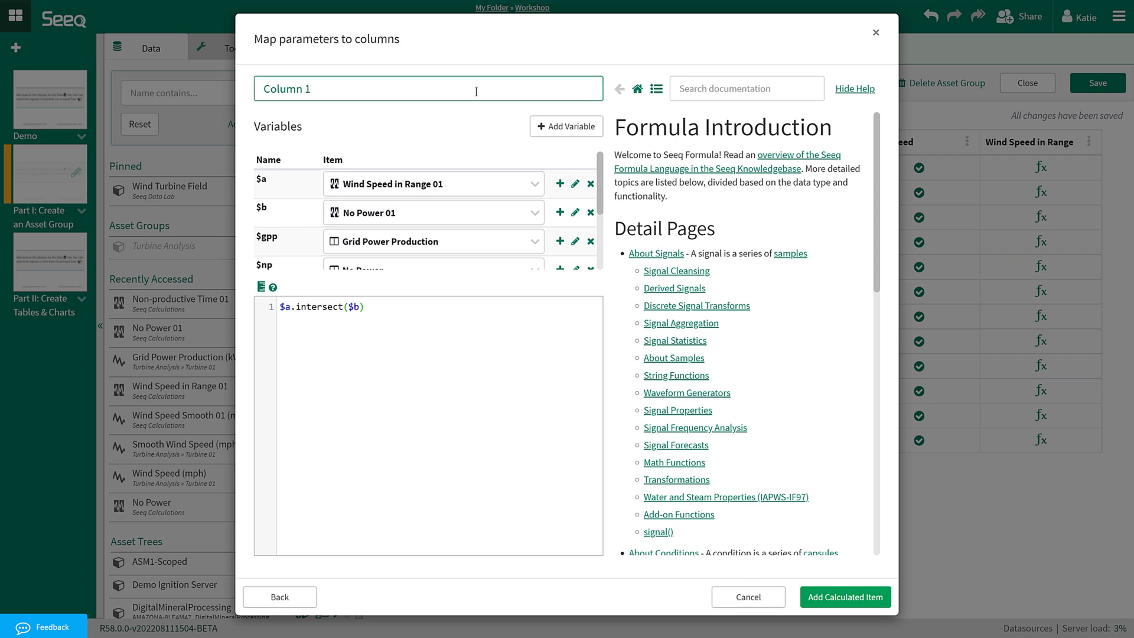
key("ctrl+a")
type("Non-produ")
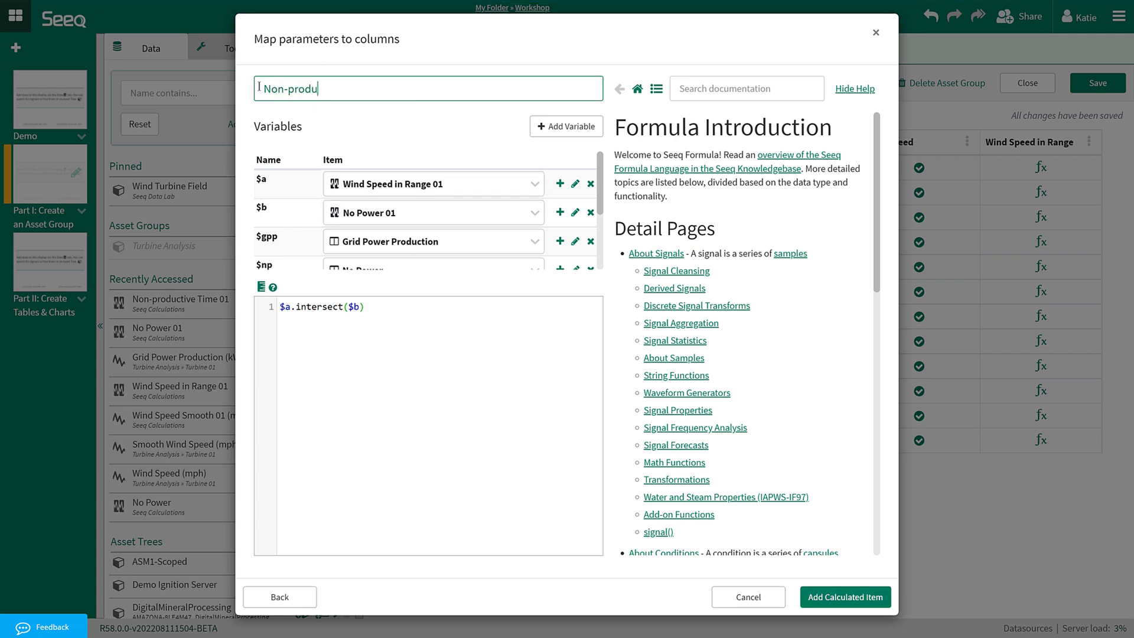
type("ctive Time")
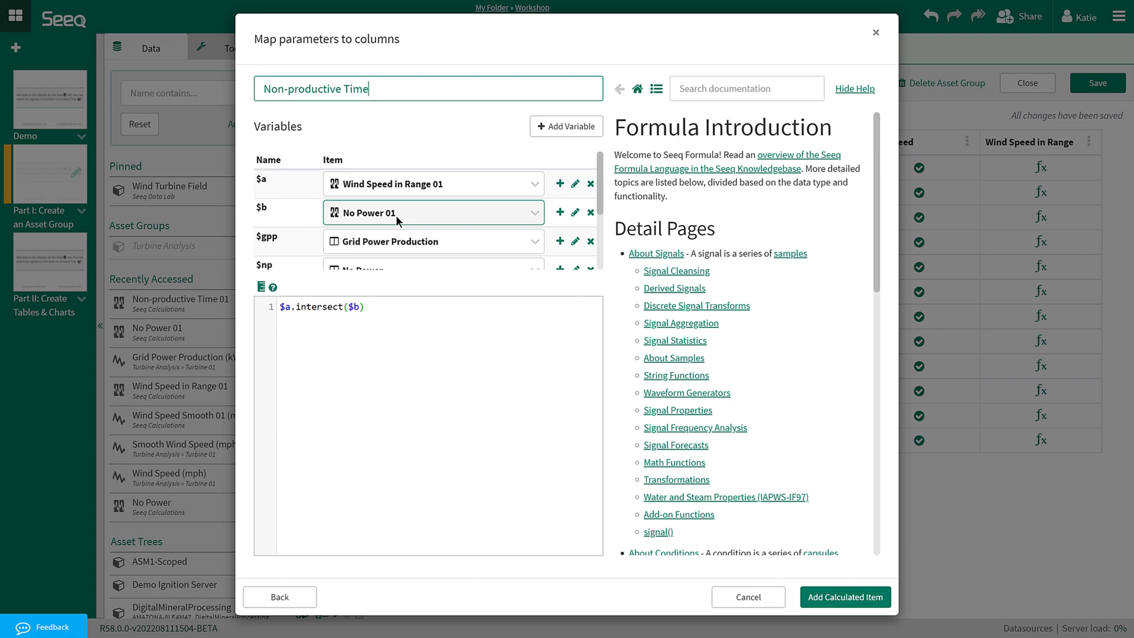
- Map variable $a to the Wind Speed in Range column and $b to the No Power column, and add the calculated item
left_click(403, 183)
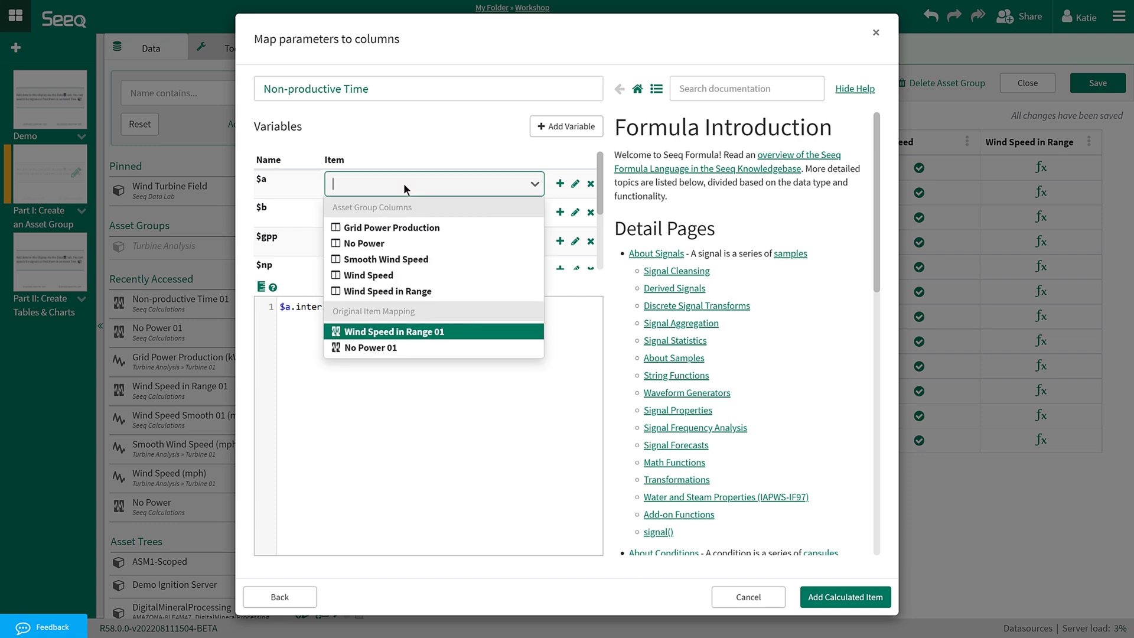
left_click(414, 291)
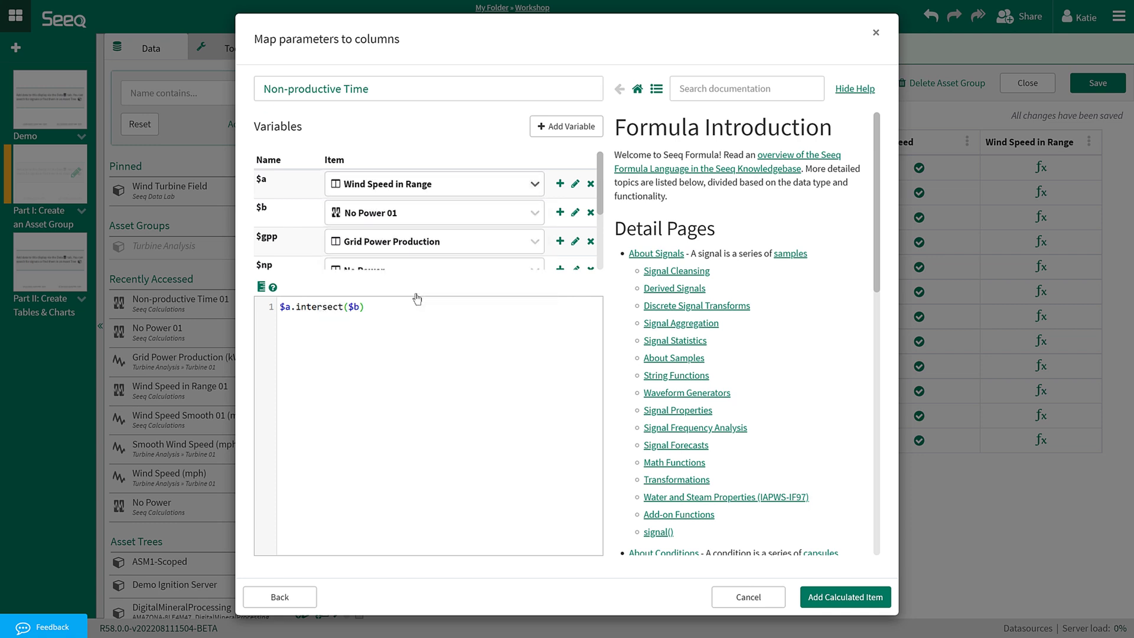
left_click(411, 218)
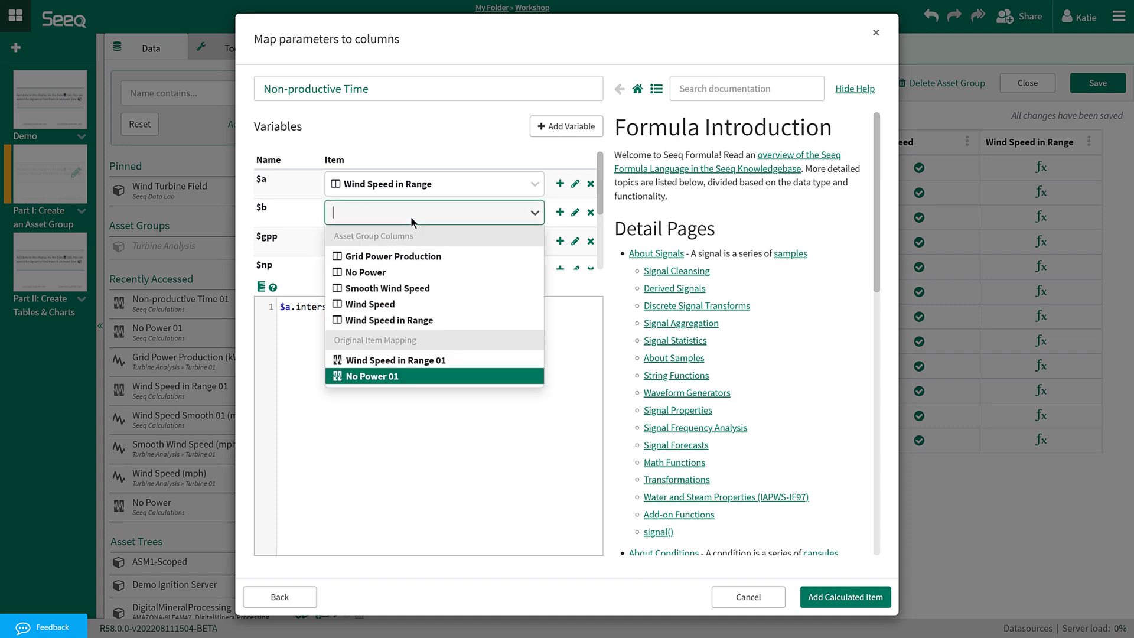
left_click(415, 273)
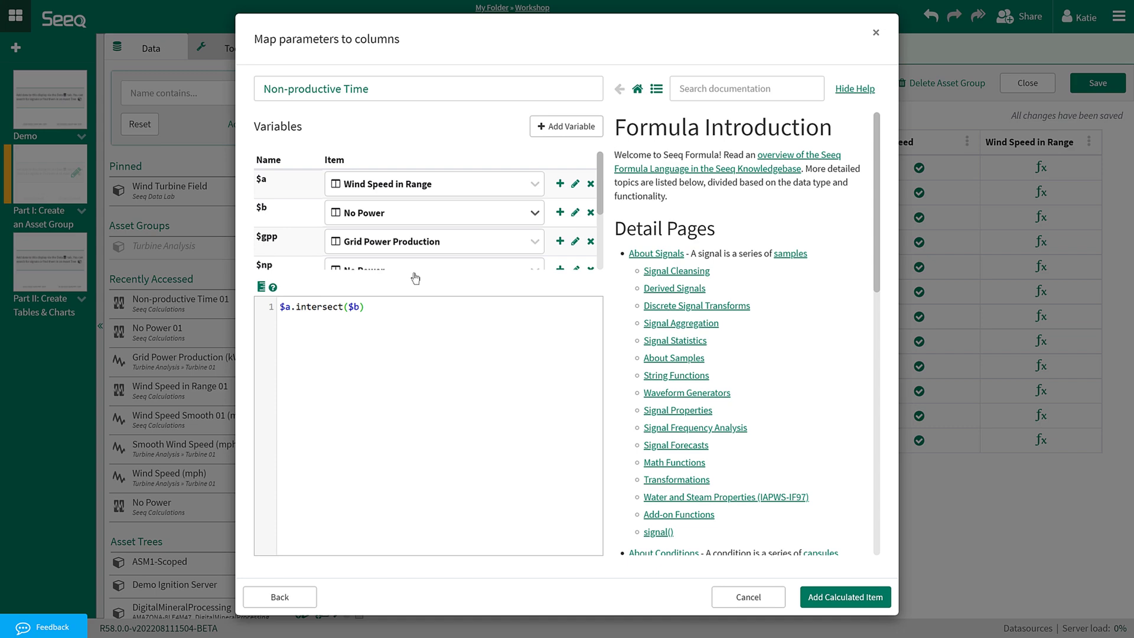
left_click(848, 600)
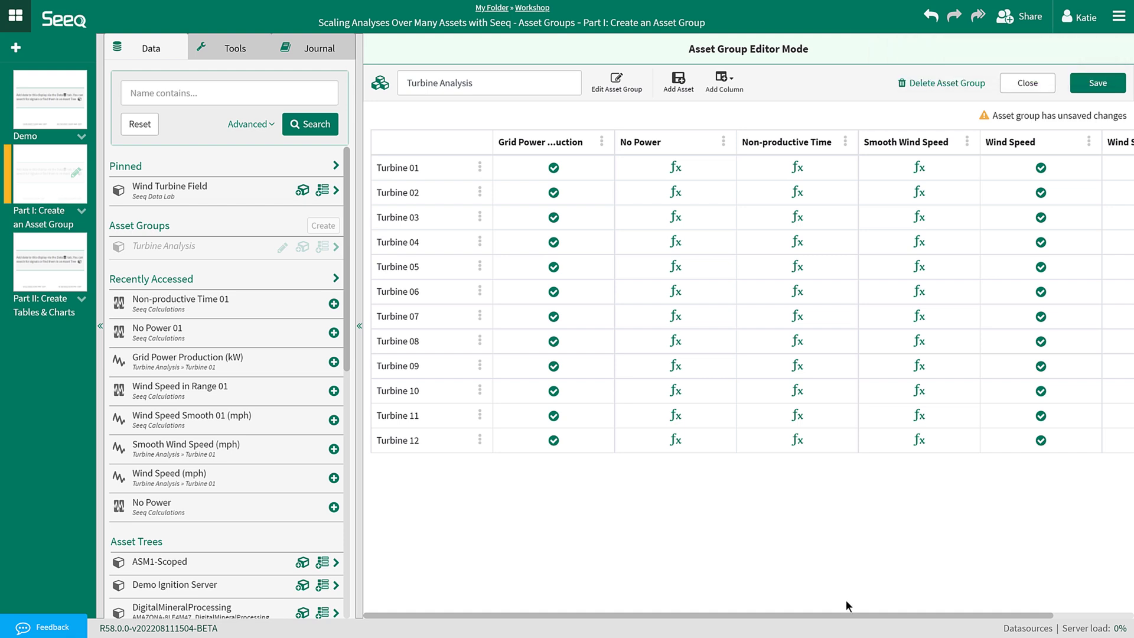
left_click(726, 88)
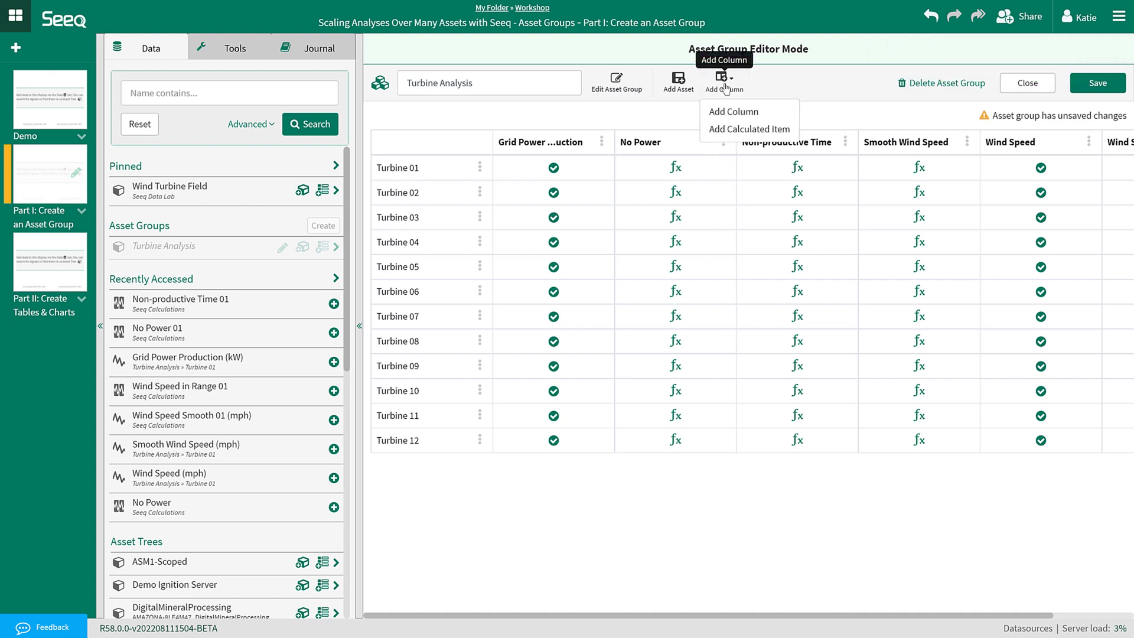
left_click(729, 129)
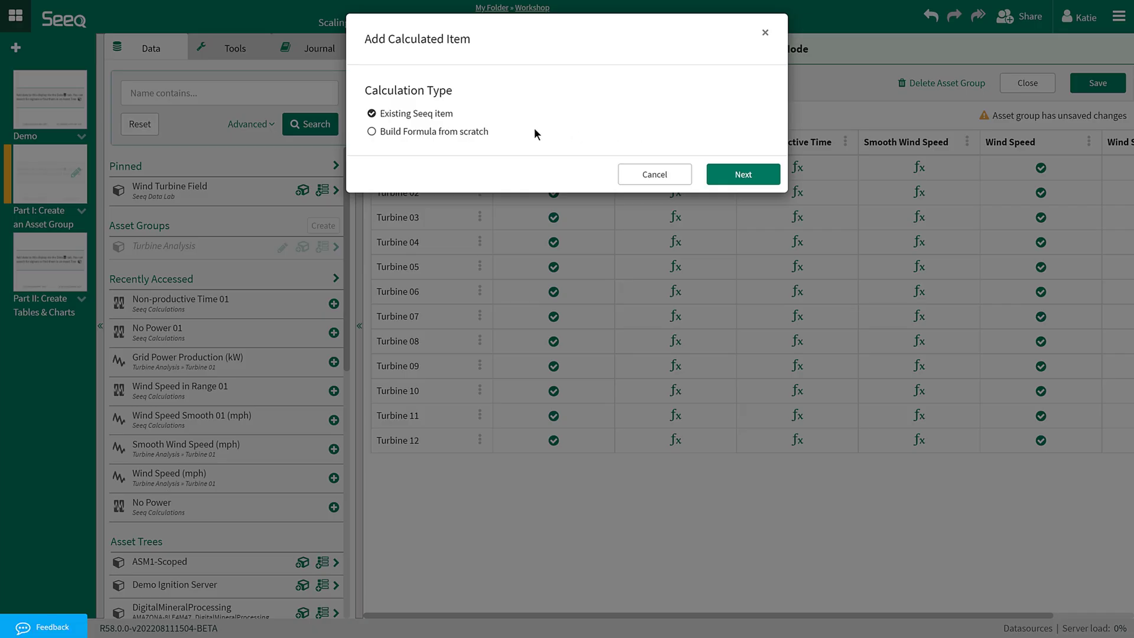
left_click(372, 132)
left_click(723, 179)
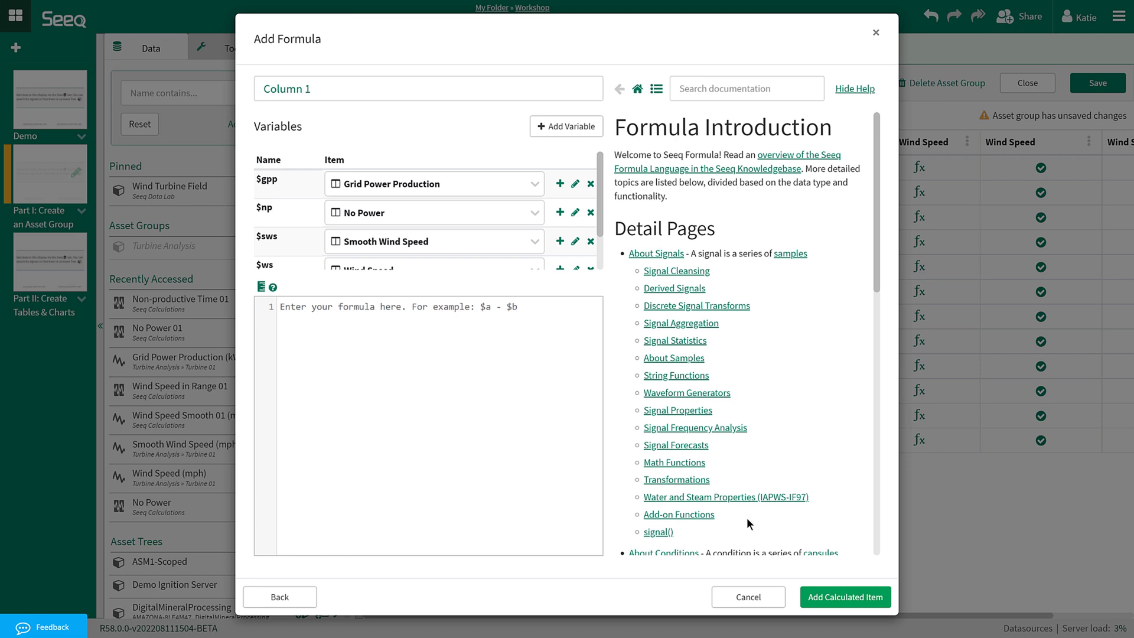
left_click(742, 597)
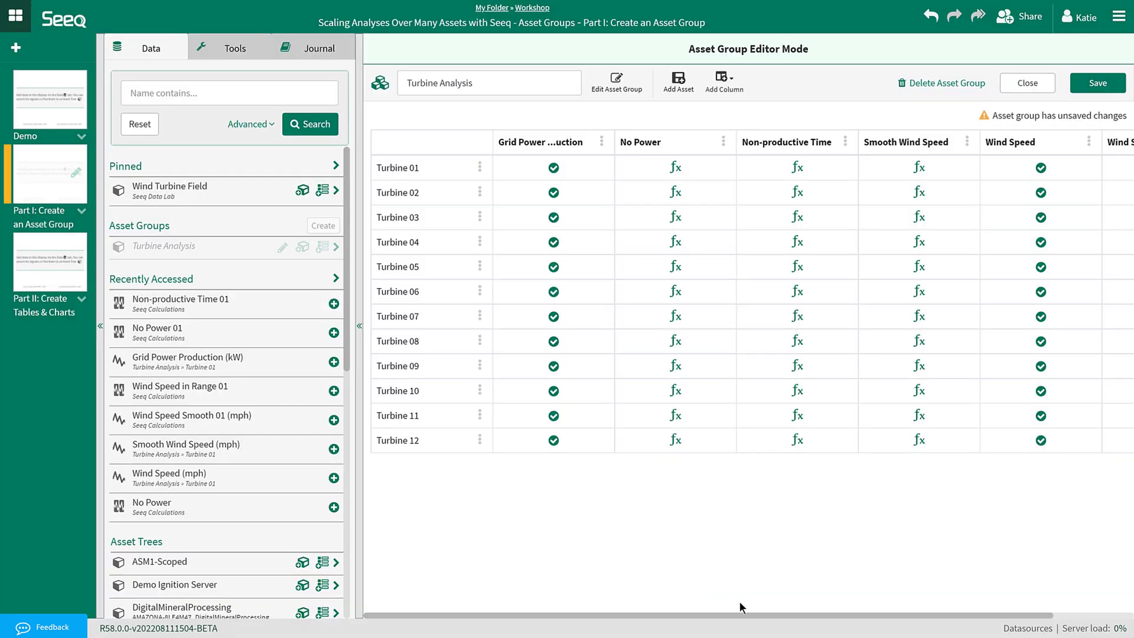
- Save the asset group and add Turbine 01's No Power, Non-productive Time and Wind Speed in Range conditions from it to the trend
left_click(1102, 83)
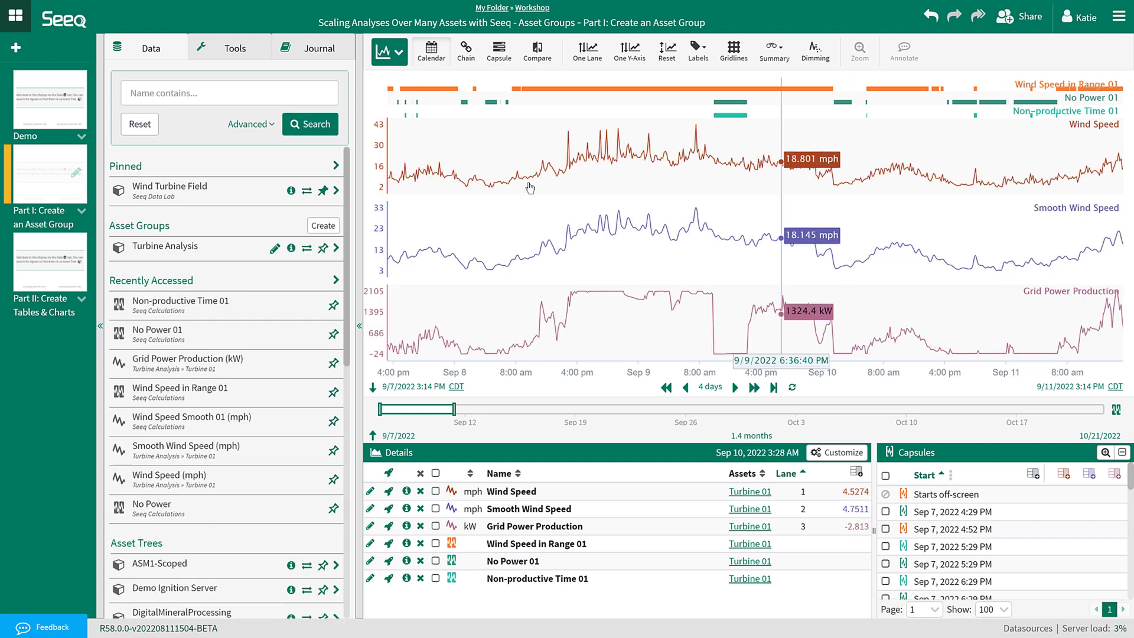
left_click(230, 258)
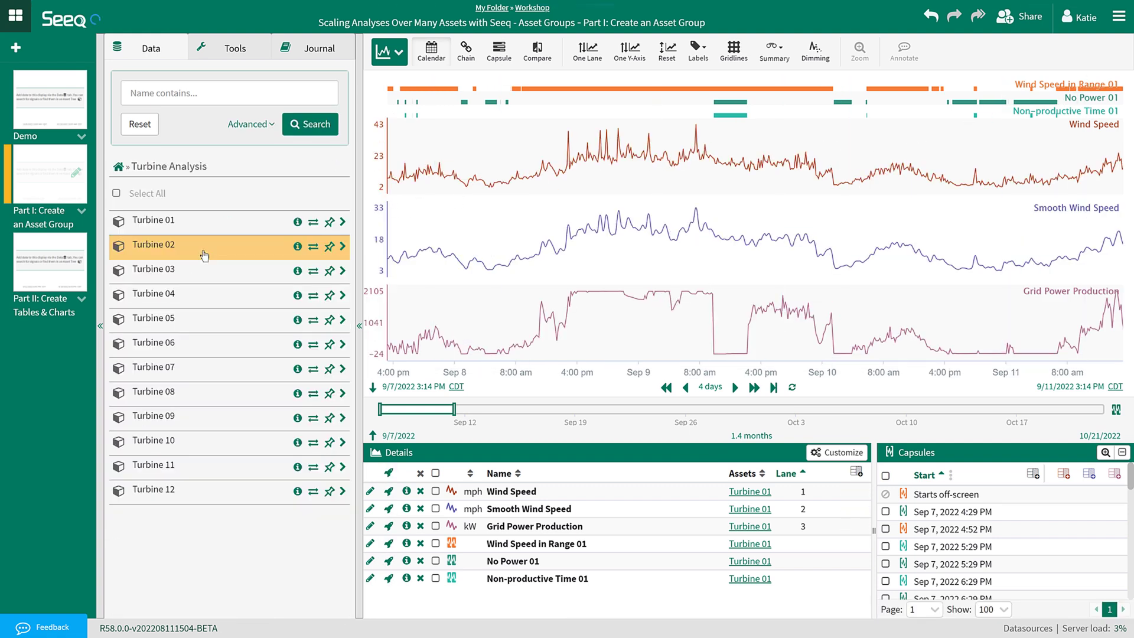
left_click(208, 233)
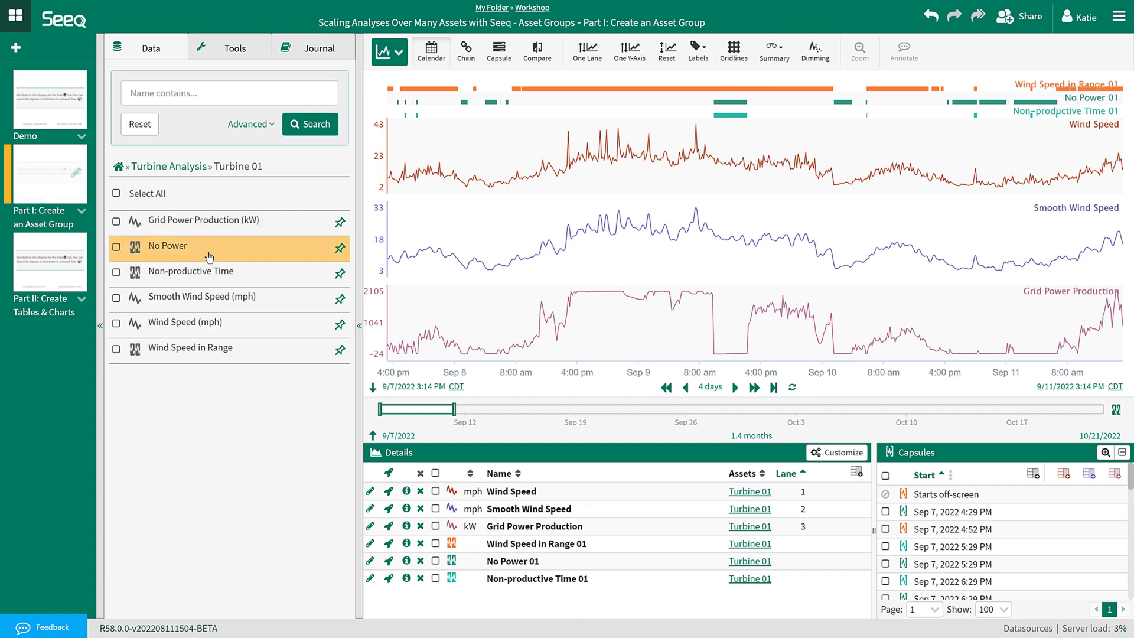
left_click(207, 247)
left_click(208, 272)
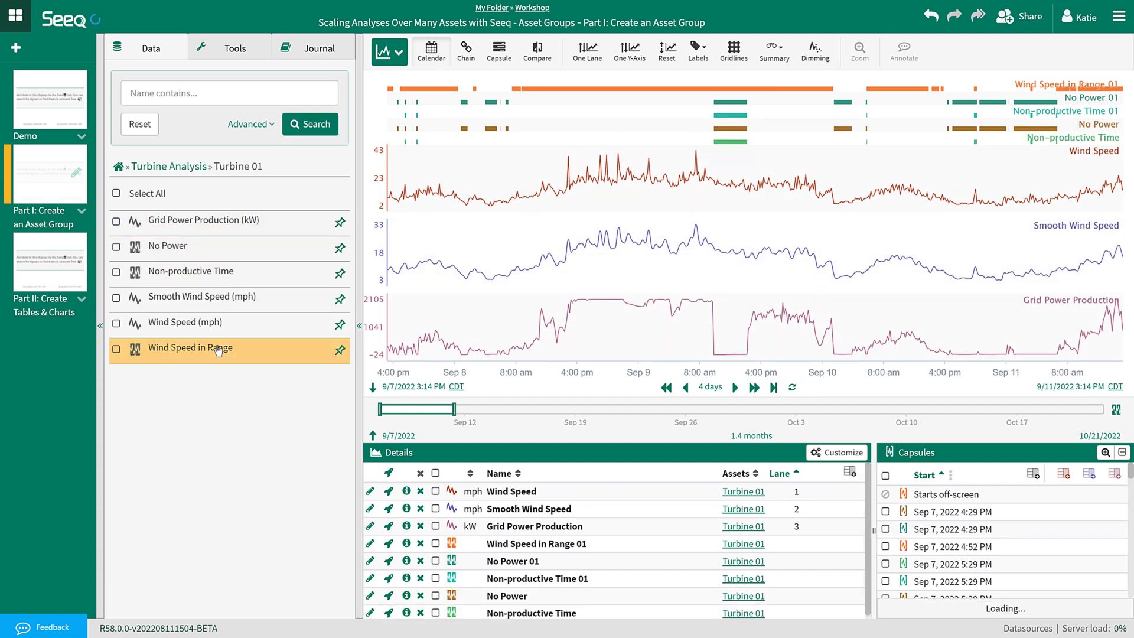
left_click(220, 350)
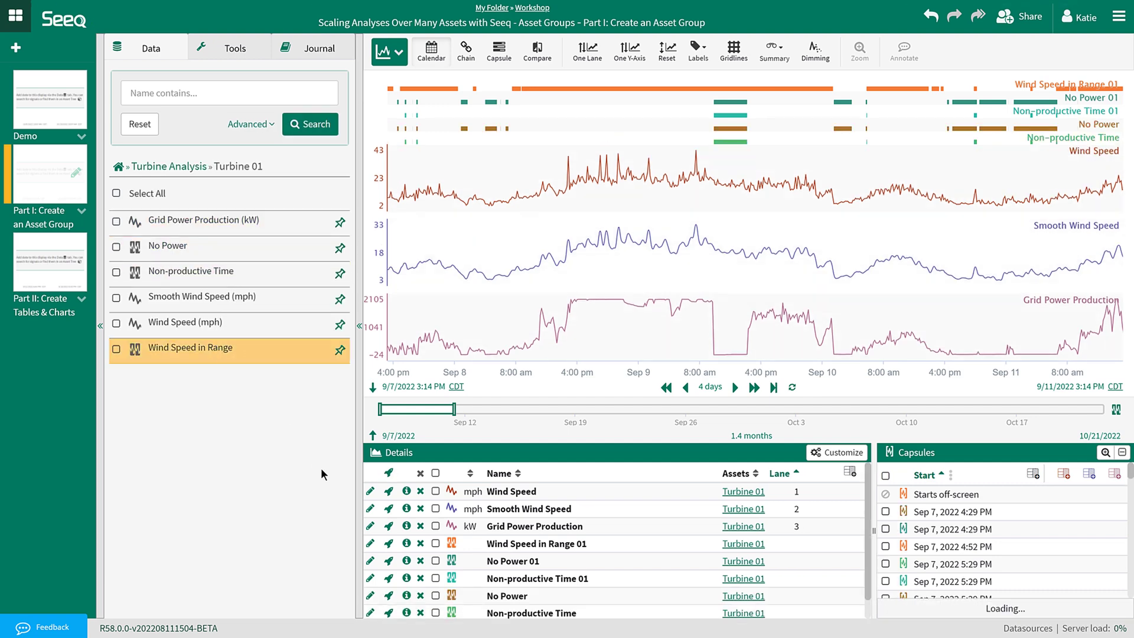
- Remove the original Wind Speed in Range 01, No Power 01 and Non-productive Time 01 conditions from the trend
left_click(420, 543)
left_click(419, 543)
left_click(420, 543)
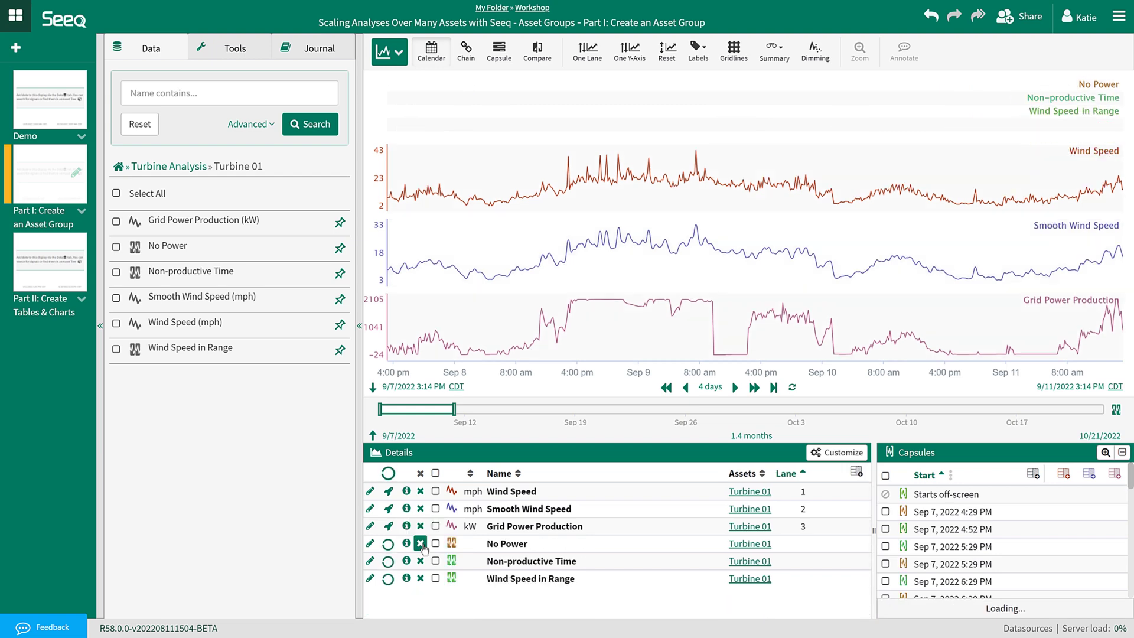
- Show the asset name in the lane labels of the trend's signals
left_click(698, 50)
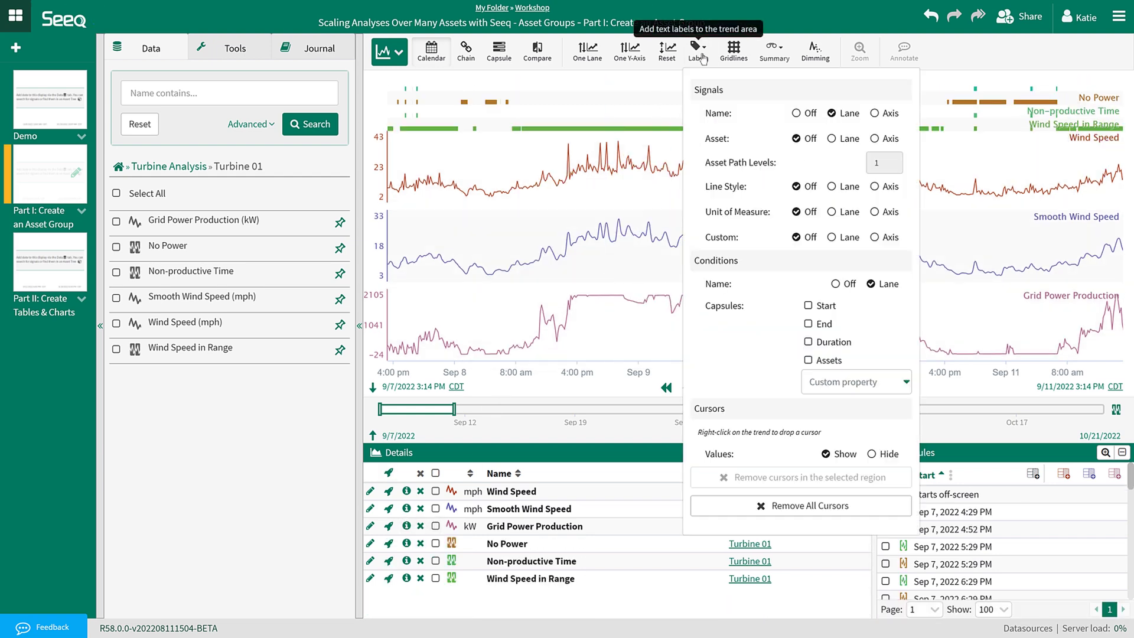
left_click(831, 139)
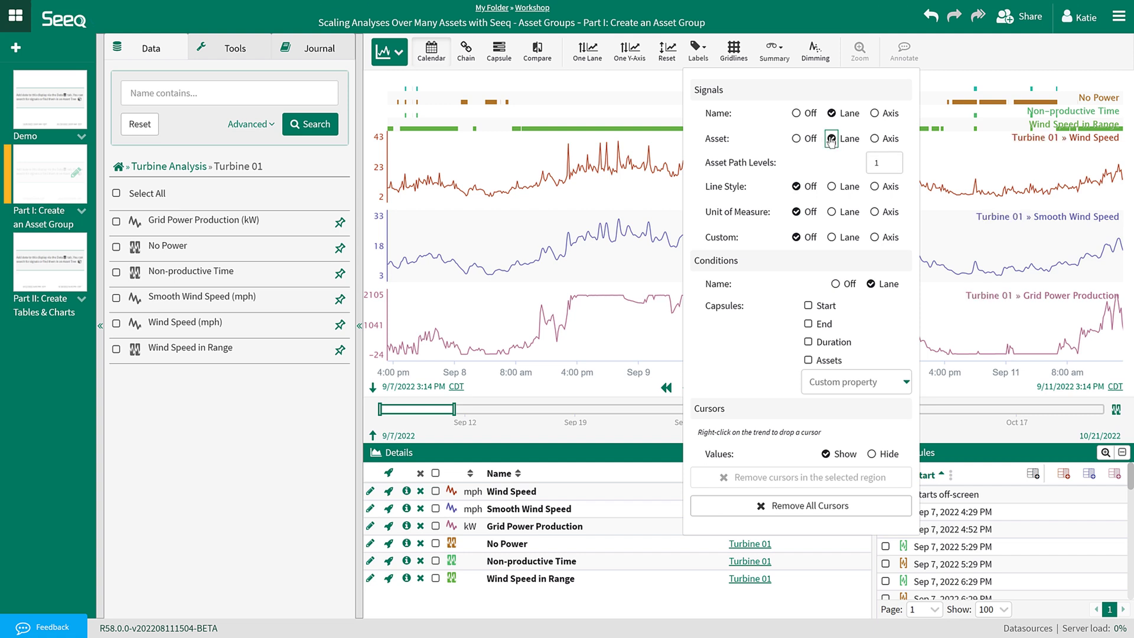
left_click(700, 52)
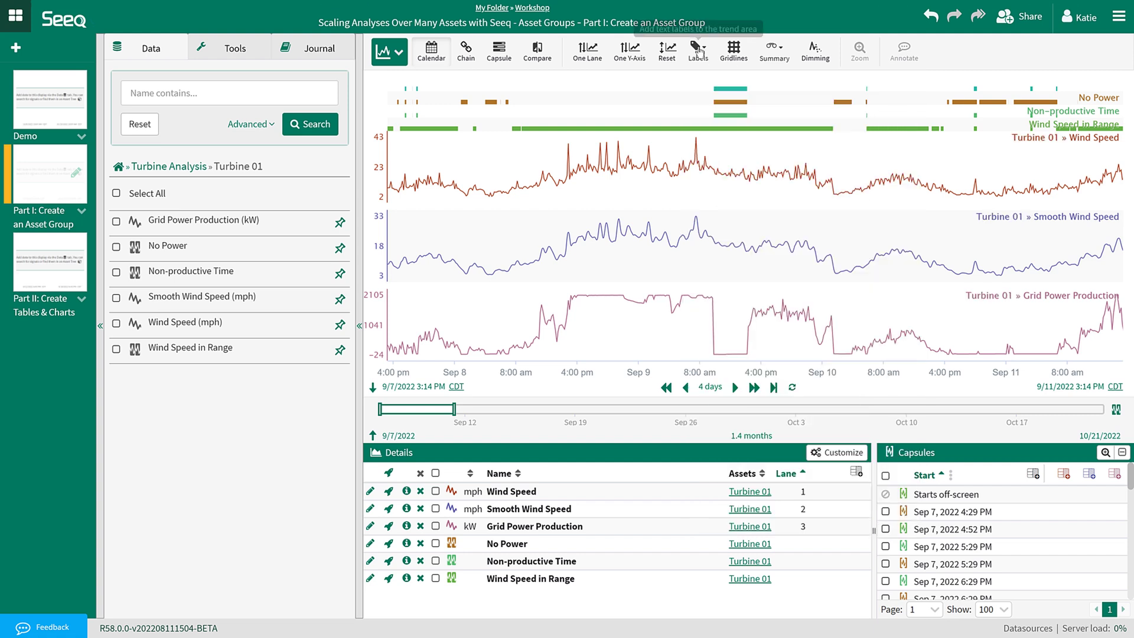
- Swap the trend to Turbine 09 and inspect its Wind Speed in Range formula without changing it
left_click(188, 168)
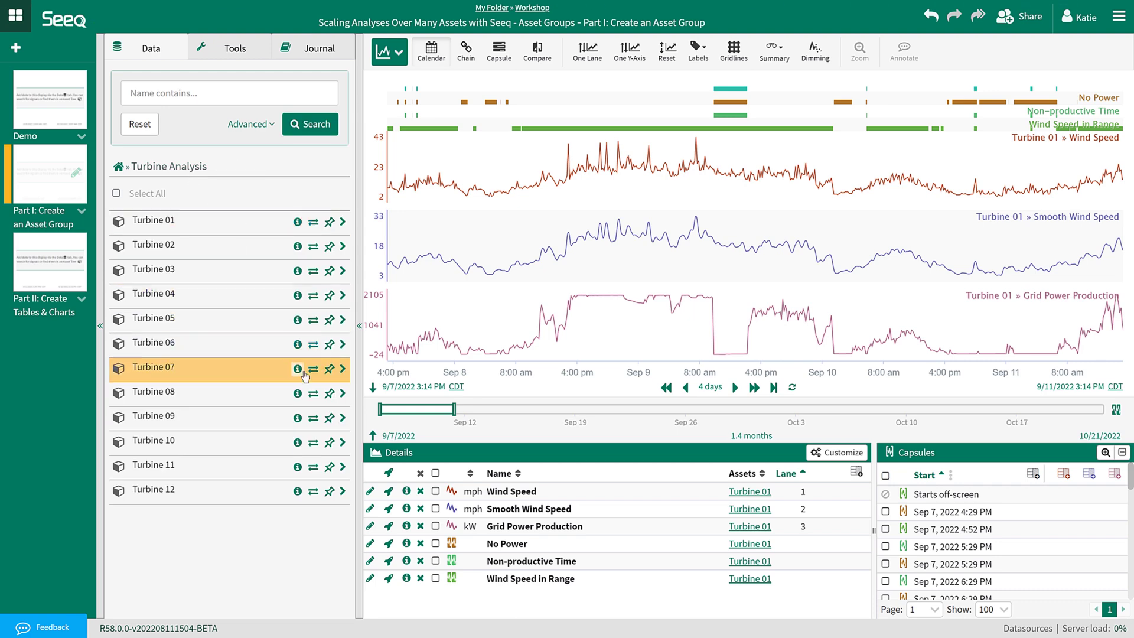
left_click(312, 418)
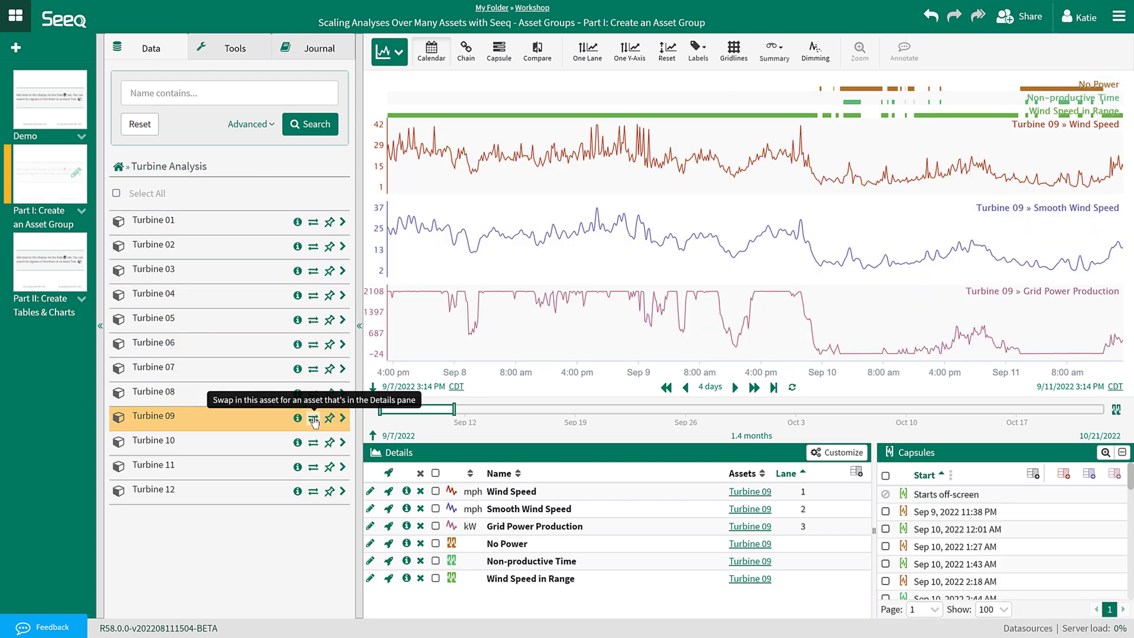
left_click(370, 578)
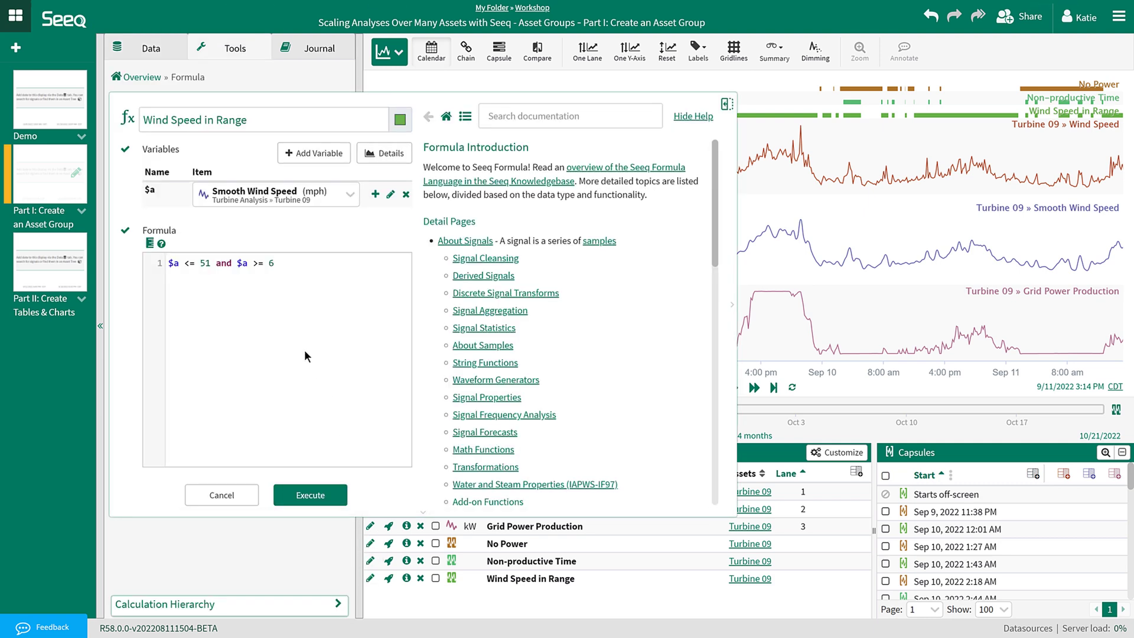
left_click(162, 266)
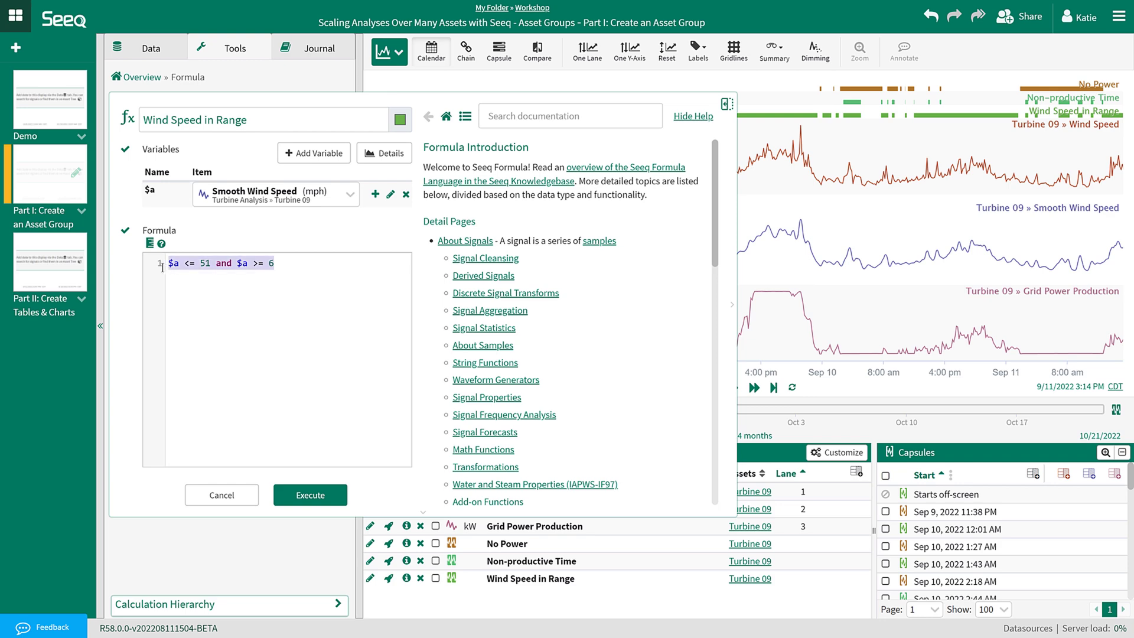
left_click(239, 499)
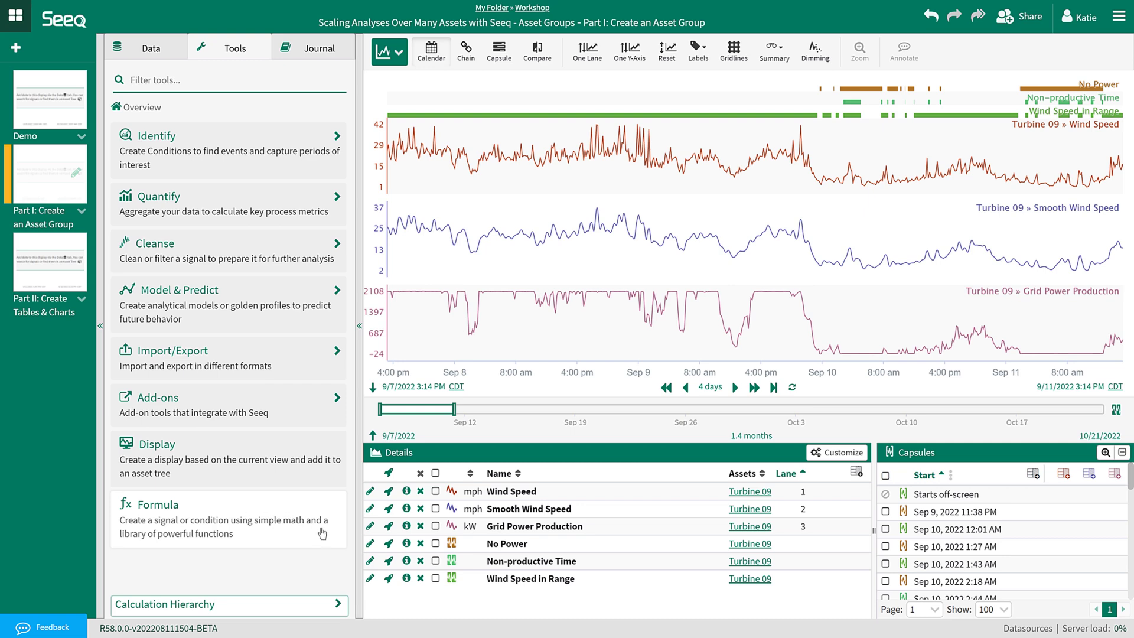
- Remove the Wind Speed in Range condition from the display and switch the view to Treemap
left_click(420, 579)
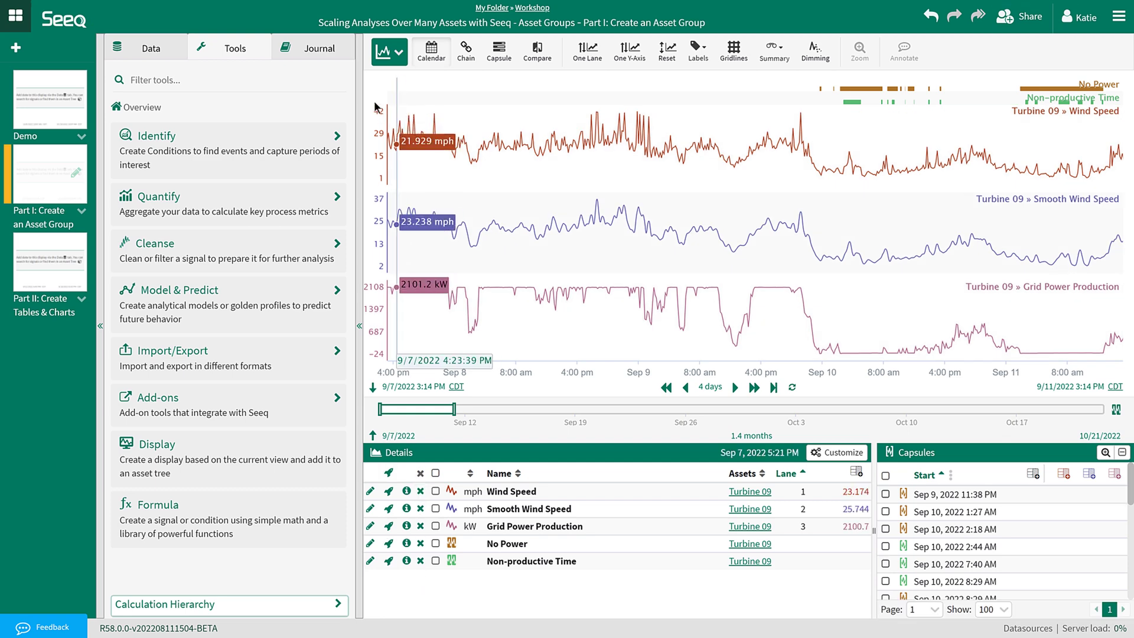
left_click(386, 59)
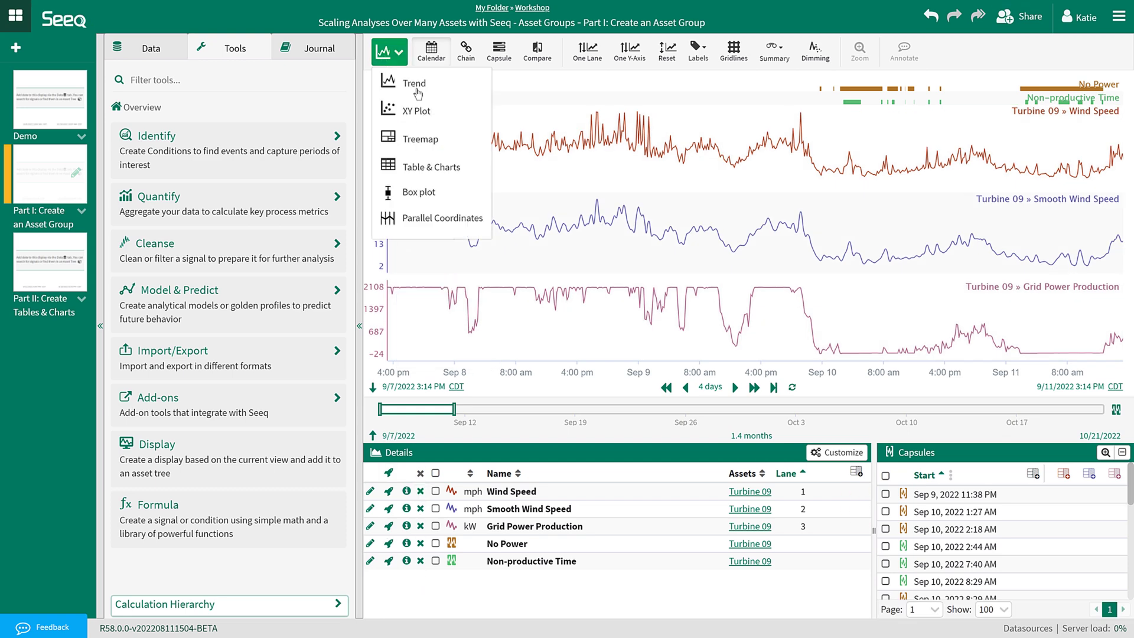
left_click(420, 134)
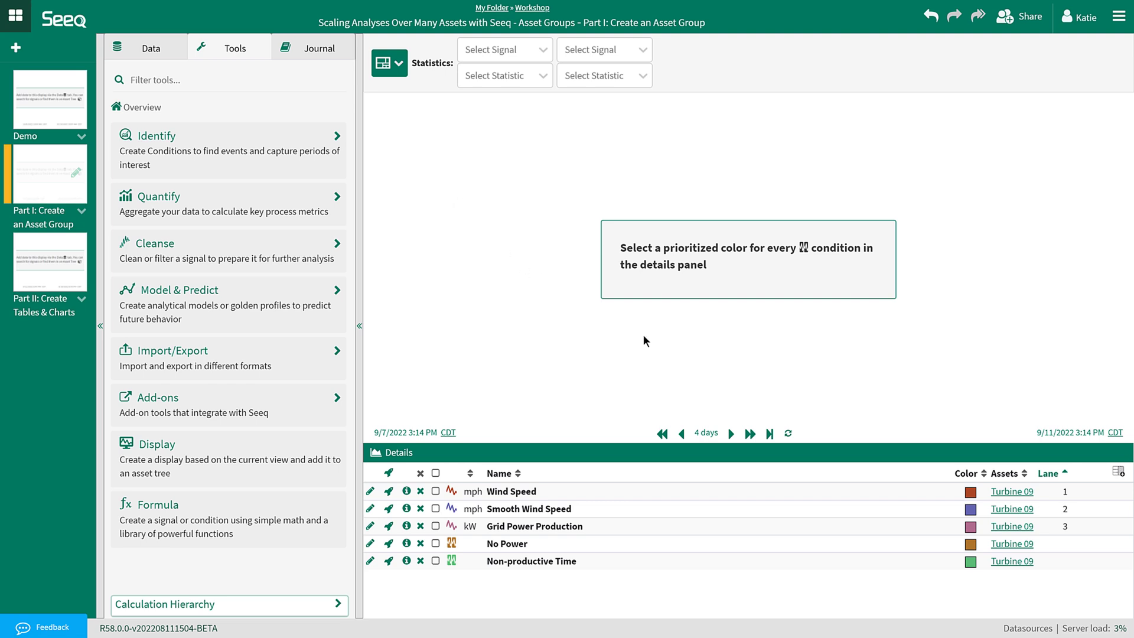
- Set the treemap priority colors to blue for Non-productive Time and grey for No Power
left_click(971, 562)
left_click(962, 529)
left_click(973, 547)
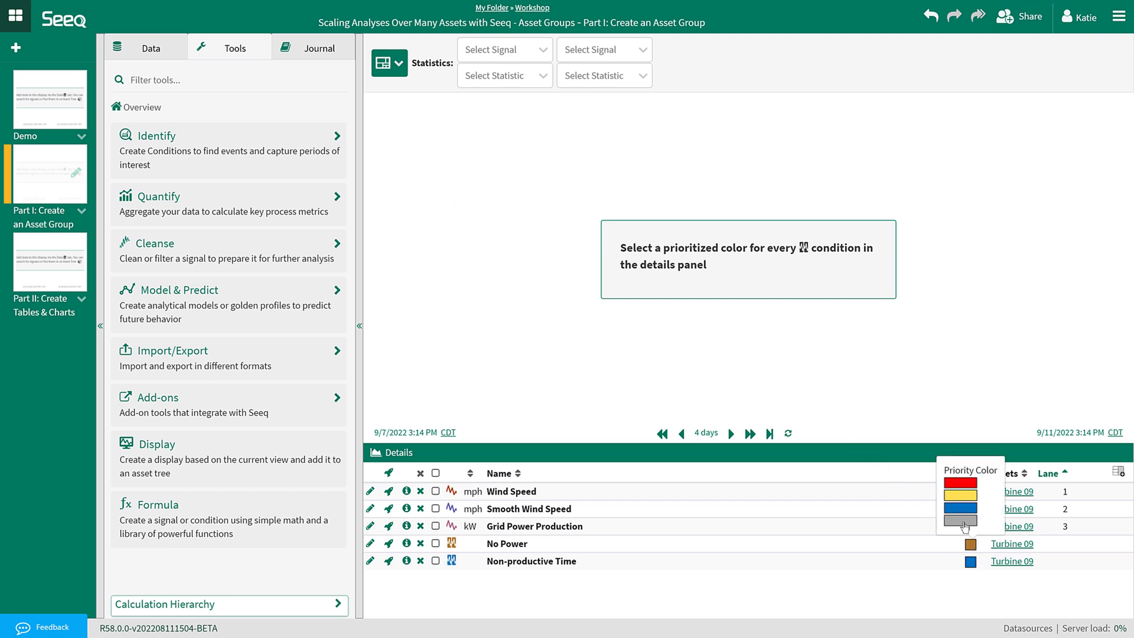
left_click(965, 528)
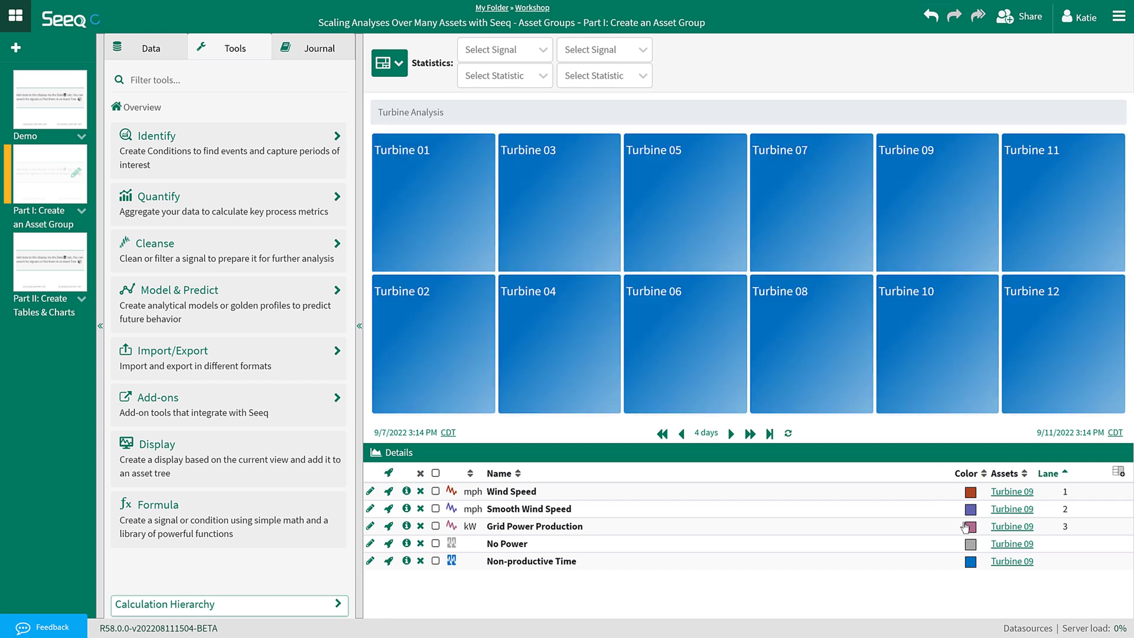
- Set the display range to 1 hour ending at the current time and open Turbine 01's trend from the treemap
left_click(708, 433)
type("1 hour")
key("Return")
left_click(772, 435)
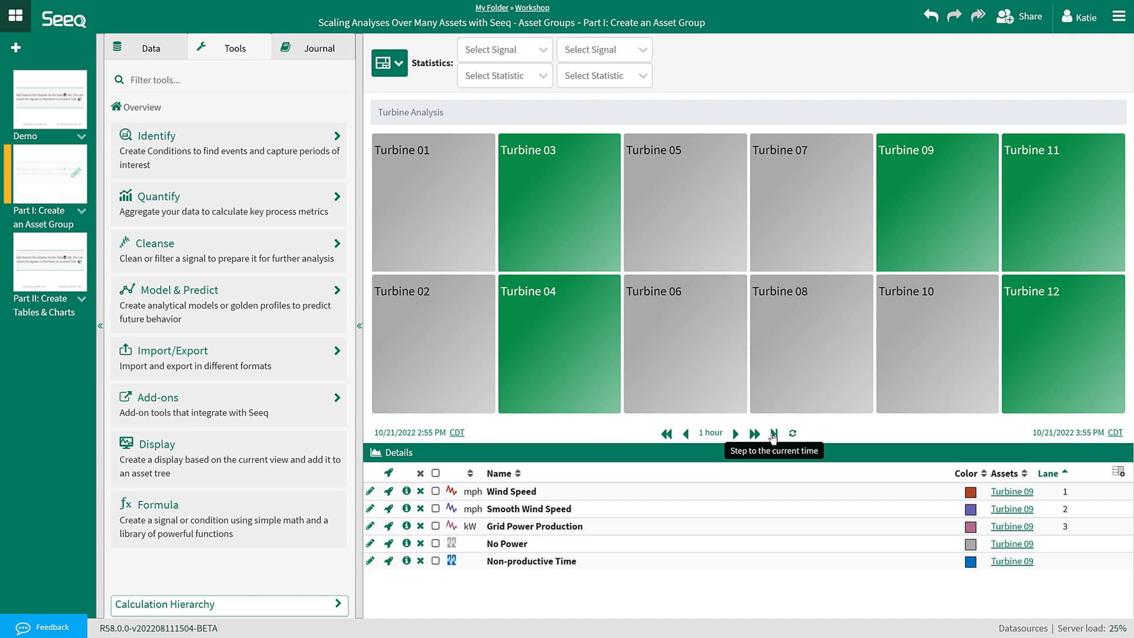
left_click(463, 217)
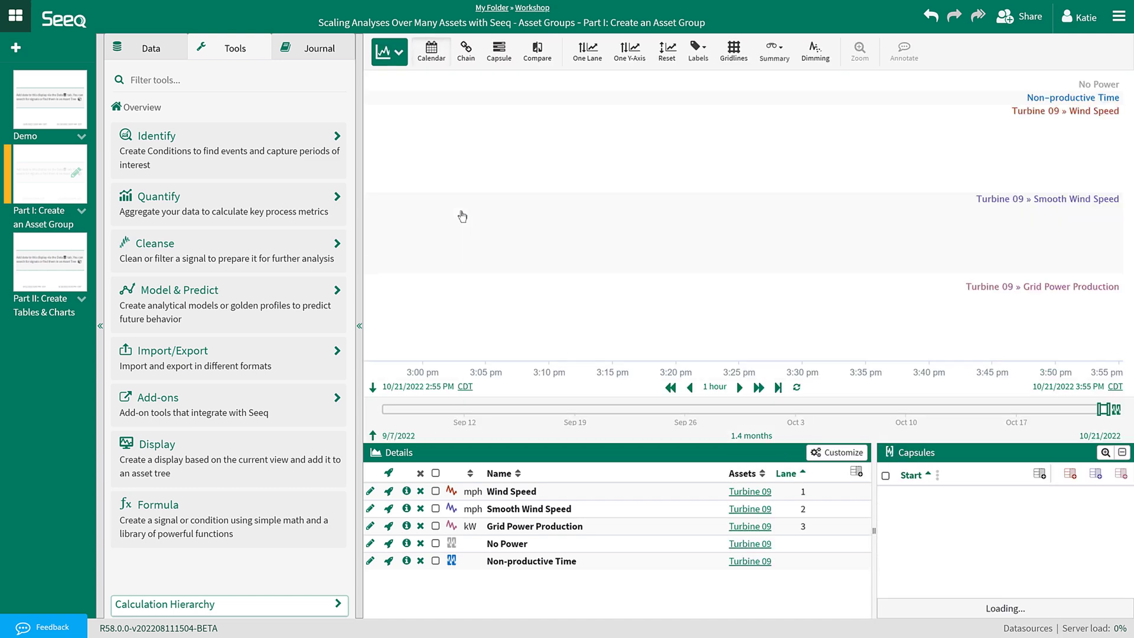